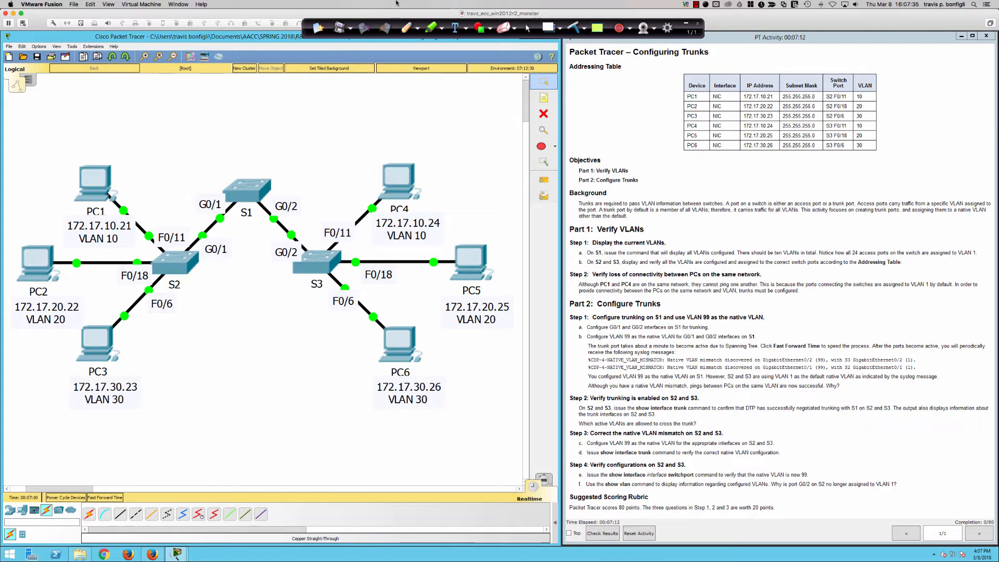
Handwrite the red annotation "dyn auto – DTP" above the topology and underline "dyn auto".
left_click_drag(396, 26, 403, 30)
left_click(414, 31)
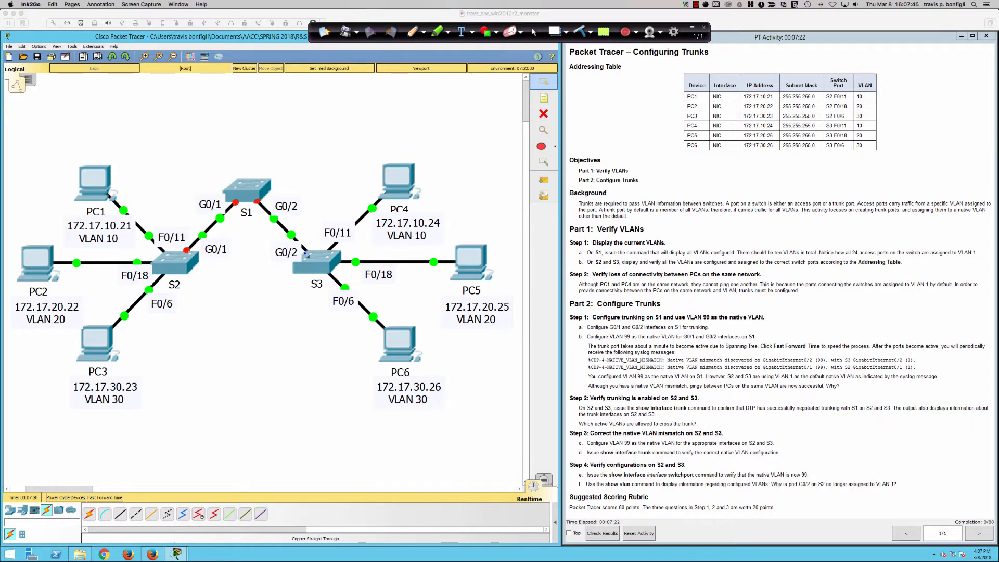
mouse_move(174, 99)
left_mouse_down()
mouse_move(169, 123)
mouse_move(180, 129)
mouse_move(257, 123)
mouse_move(261, 110)
mouse_move(293, 106)
left_mouse_up()
mouse_move(306, 103)
left_mouse_down()
mouse_move(307, 117)
mouse_move(344, 102)
left_mouse_up()
mouse_move(344, 103)
left_mouse_down()
mouse_move(345, 117)
mouse_move(346, 109)
left_mouse_up()
left_click_drag(149, 129, 272, 129)
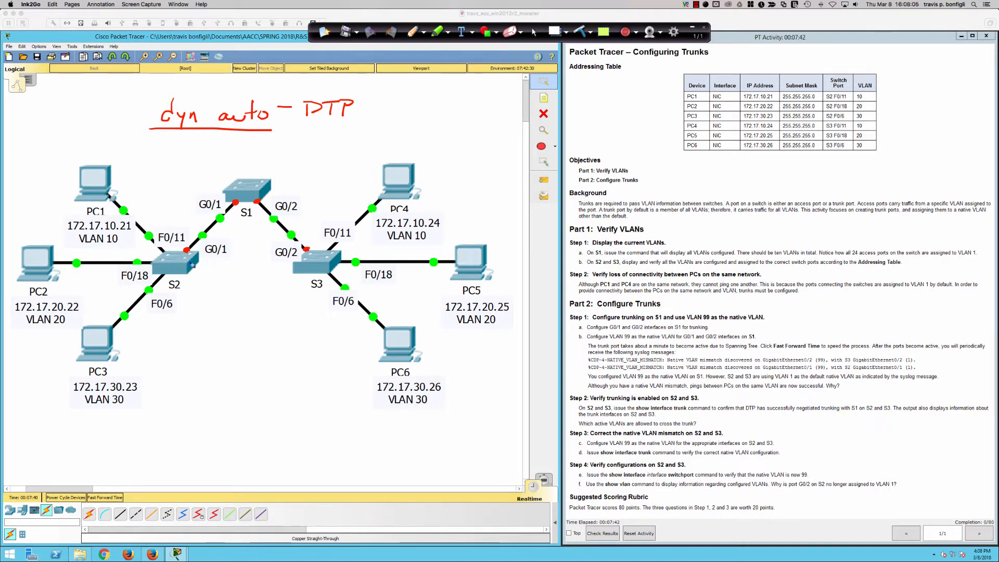
Draw red arrows both ways between S2 and S1 and write "8021Q" with an underlined "static access" below them.
left_click_drag(185, 267, 243, 221)
mouse_move(241, 186)
left_mouse_down()
mouse_move(170, 204)
mouse_move(158, 244)
left_mouse_up()
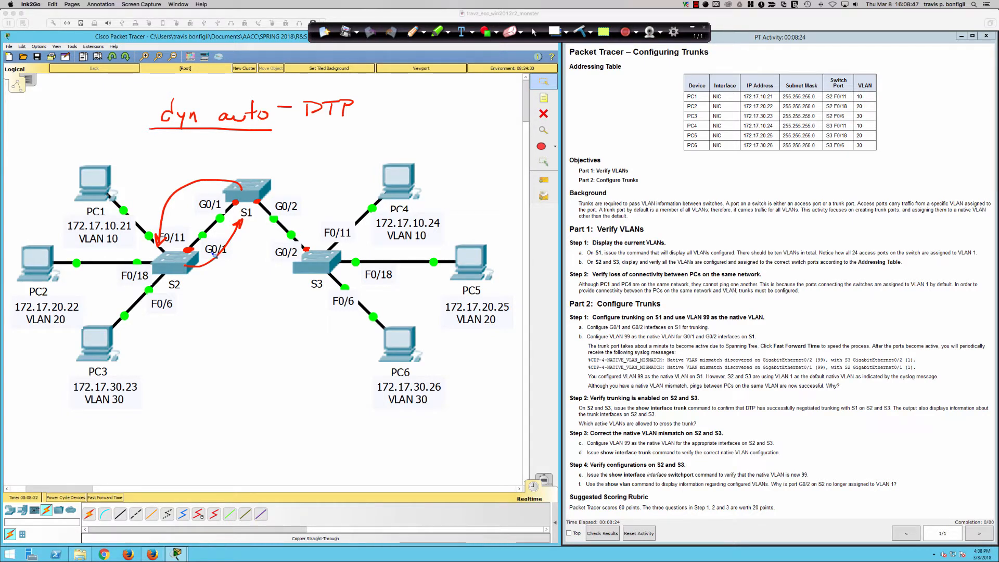
mouse_move(217, 270)
left_mouse_down()
mouse_move(218, 283)
mouse_move(219, 271)
left_mouse_up()
left_click_drag(224, 274, 226, 273)
mouse_move(233, 271)
left_mouse_down()
mouse_move(246, 281)
mouse_move(256, 269)
mouse_move(251, 278)
left_mouse_up()
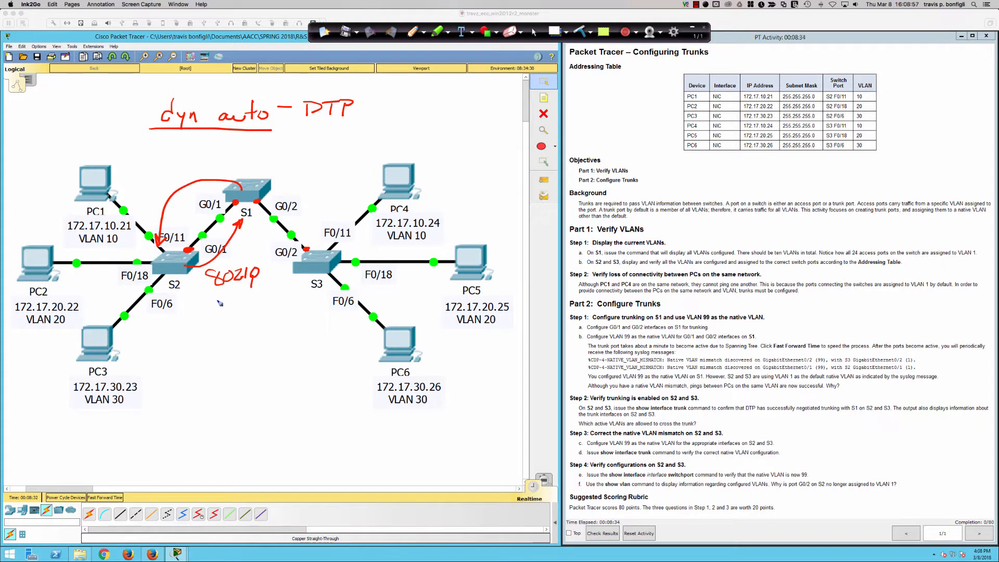
mouse_move(215, 299)
left_mouse_down()
mouse_move(208, 307)
mouse_move(232, 301)
mouse_move(241, 311)
mouse_move(246, 300)
left_mouse_up()
mouse_move(247, 301)
left_mouse_down()
mouse_move(246, 310)
mouse_move(308, 300)
left_mouse_up()
left_click(250, 292)
left_click_drag(223, 315, 319, 304)
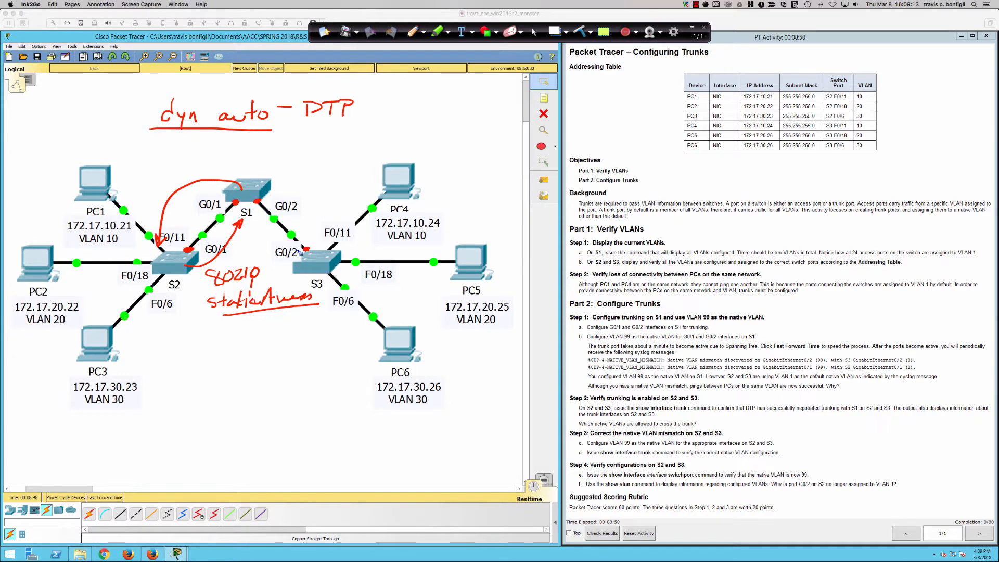
Write "VLAN 1" beside S1 and circle the VLAN 10, VLAN 20 and VLAN 30 labels under PC1, PC2 and PC3.
mouse_move(278, 170)
left_mouse_down()
mouse_move(281, 179)
mouse_move(294, 169)
mouse_move(302, 181)
mouse_move(311, 169)
mouse_move(315, 180)
mouse_move(326, 161)
mouse_move(314, 192)
mouse_move(324, 189)
left_mouse_up()
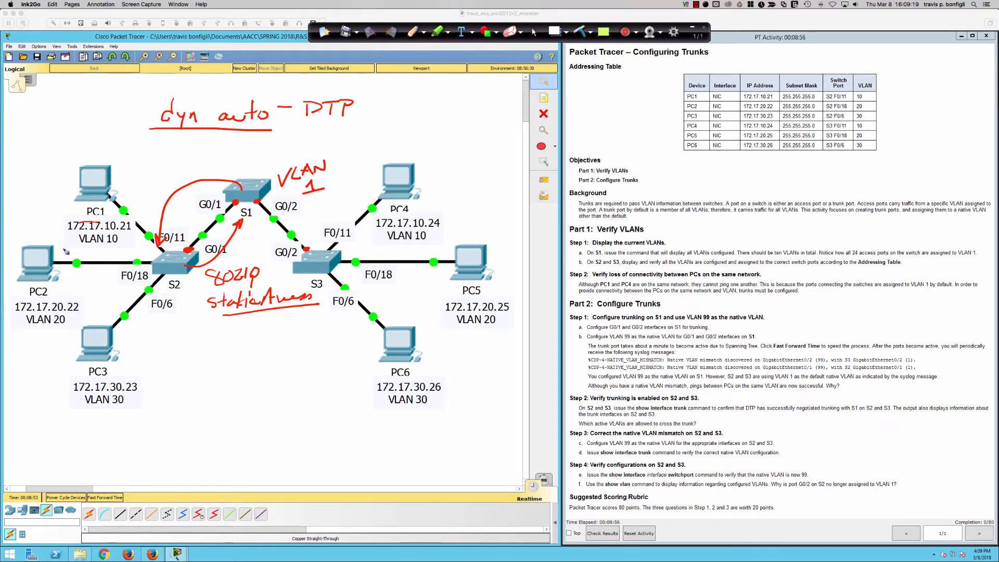
left_click_drag(65, 251, 108, 219)
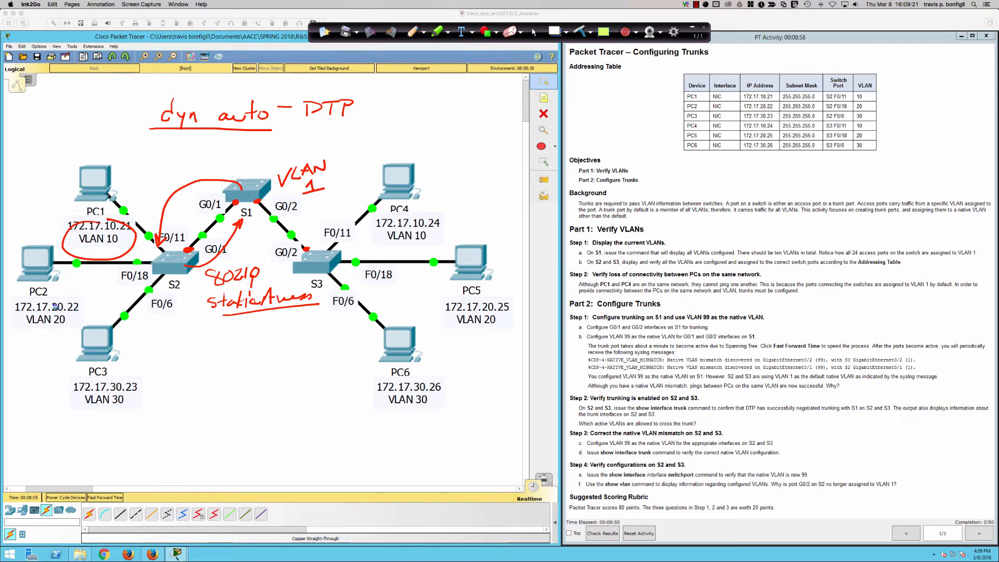
mouse_move(54, 304)
left_mouse_down()
mouse_move(80, 318)
mouse_move(52, 299)
left_mouse_up()
mouse_move(91, 372)
left_mouse_down()
mouse_move(156, 410)
mouse_move(86, 381)
left_mouse_up()
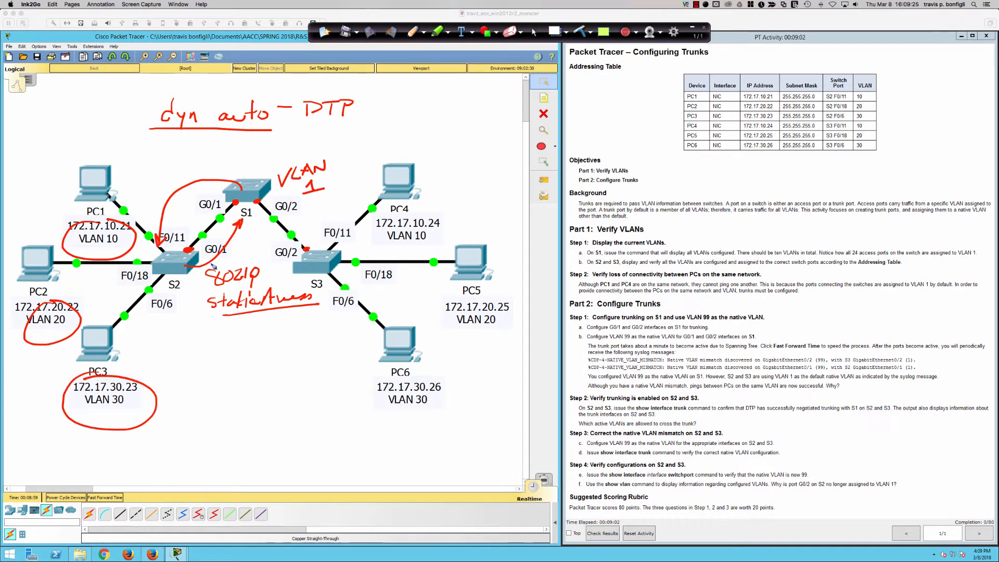
Trace the links from S1 to S2 and S3 in red and circle the VLAN 1 note, leaving annotation mode when done.
left_click_drag(190, 251, 256, 200)
key("super+z")
mouse_move(190, 247)
left_mouse_down()
mouse_move(235, 202)
mouse_move(307, 250)
mouse_move(268, 204)
left_mouse_up()
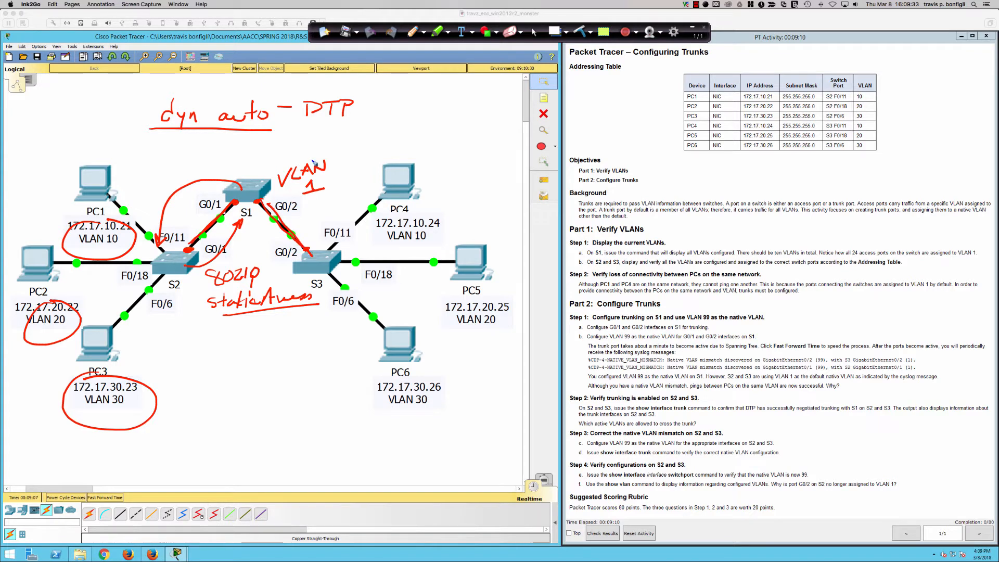
mouse_move(311, 160)
left_mouse_down()
mouse_move(350, 169)
mouse_move(298, 152)
left_mouse_up()
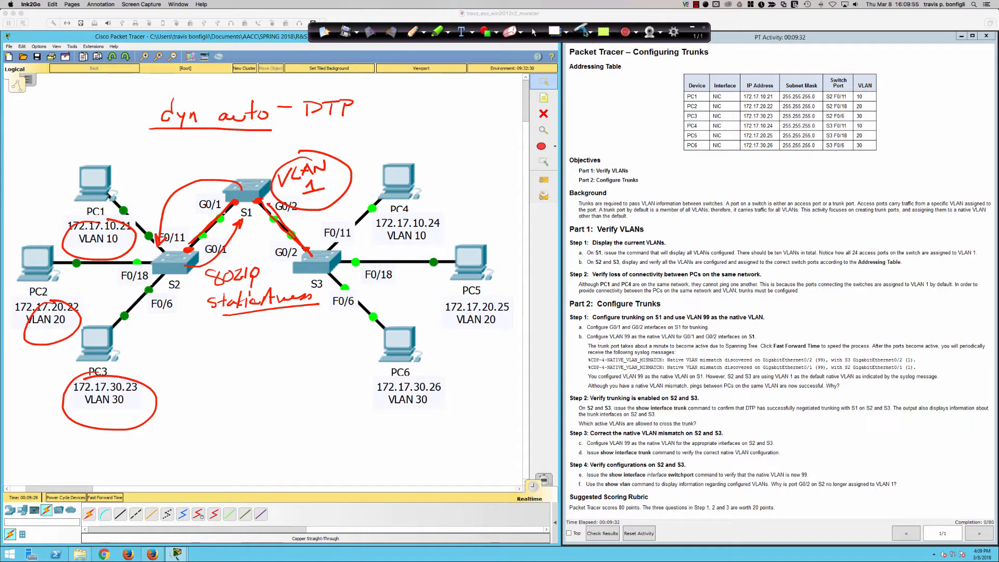
left_click(534, 32)
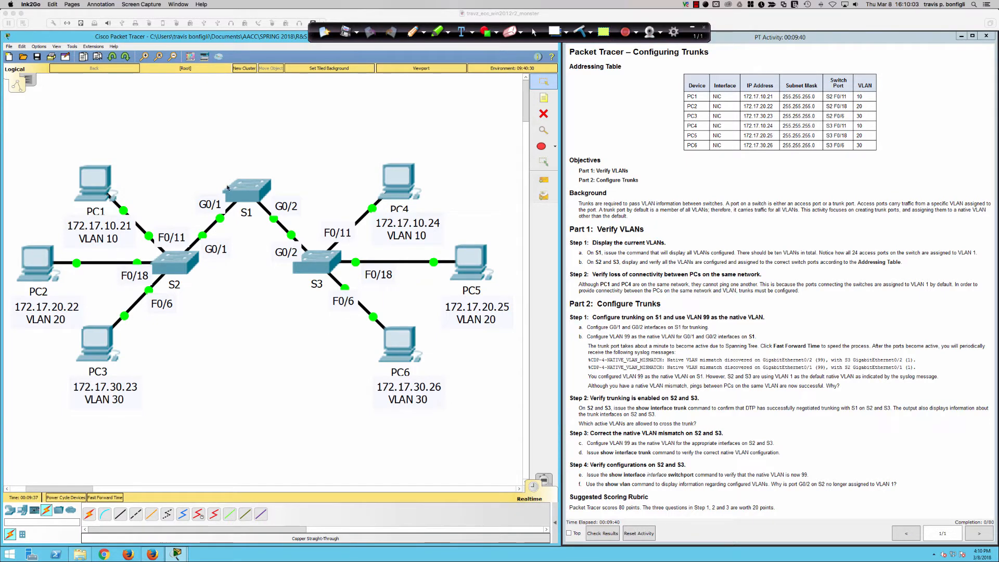
left_click(501, 301)
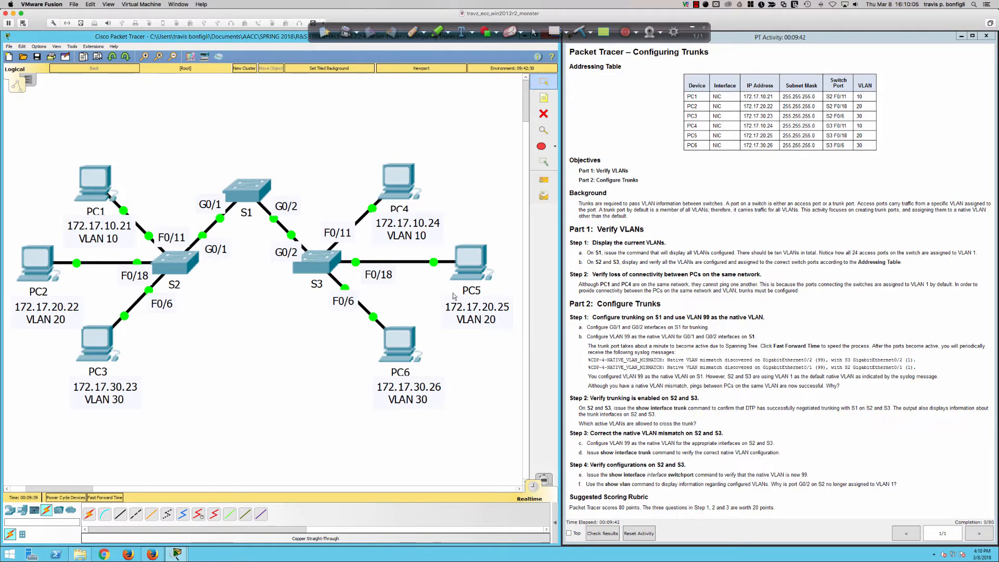
Open switch S1's command line in an enlarged window placed clear of the lab instructions.
left_click(244, 194)
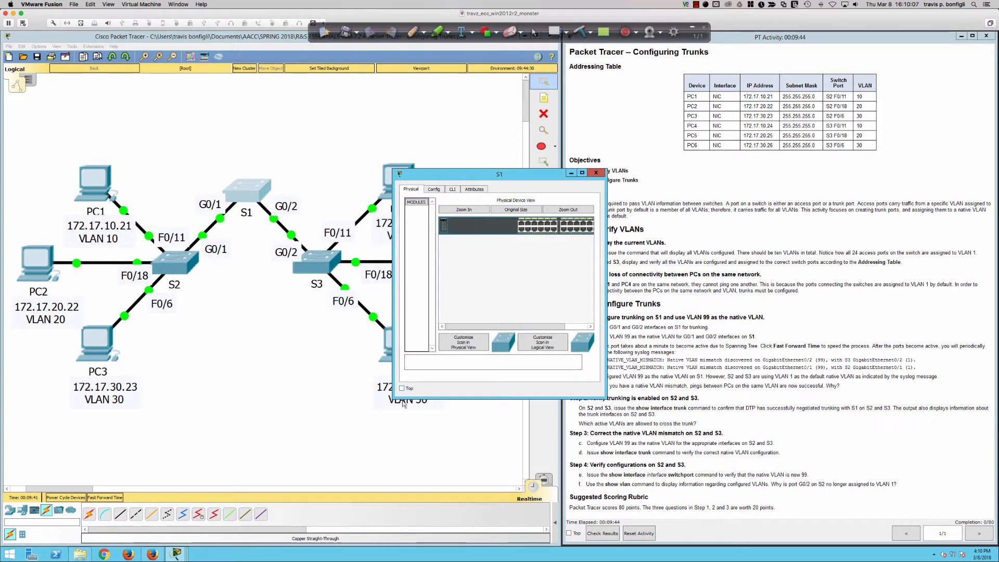
left_click_drag(392, 397, 384, 402)
left_click_drag(382, 404, 213, 462)
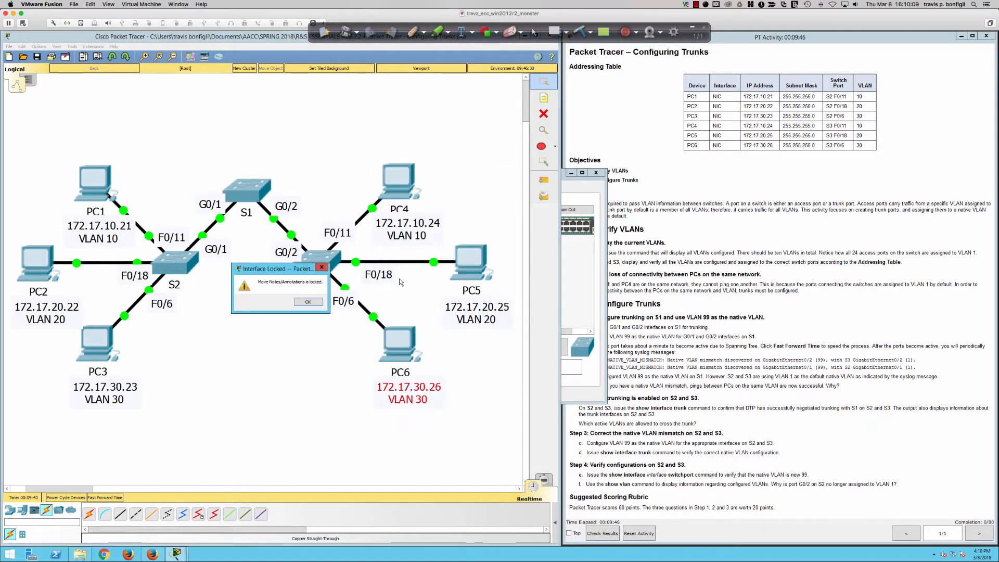
left_click(321, 304)
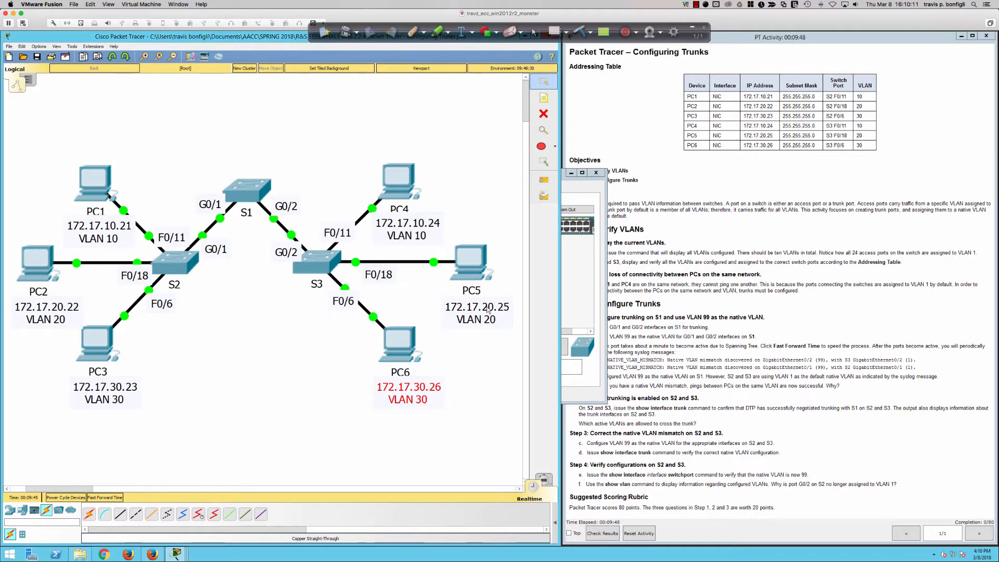
left_click(582, 305)
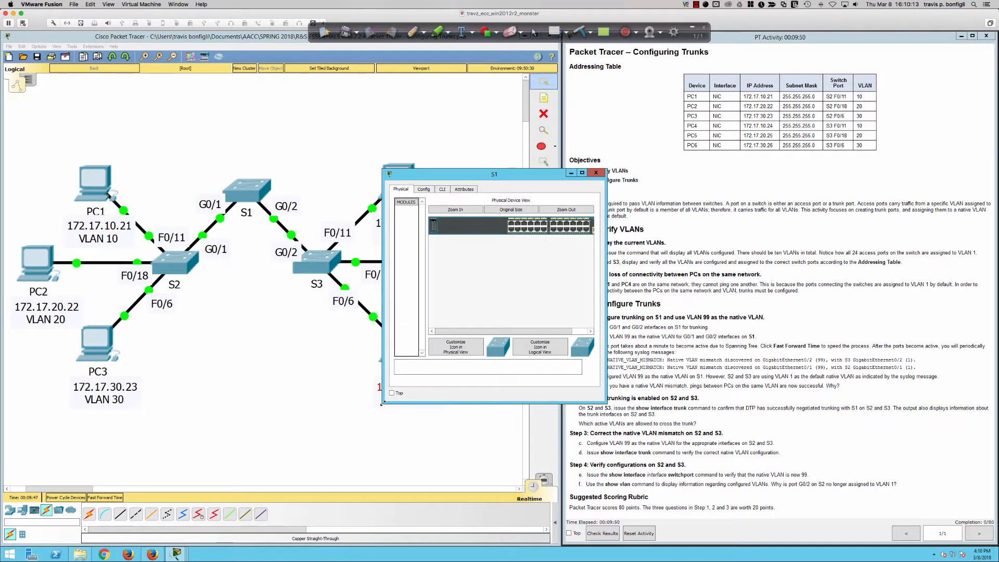
left_click_drag(383, 403, 134, 491)
left_click(85, 509)
left_click(567, 299)
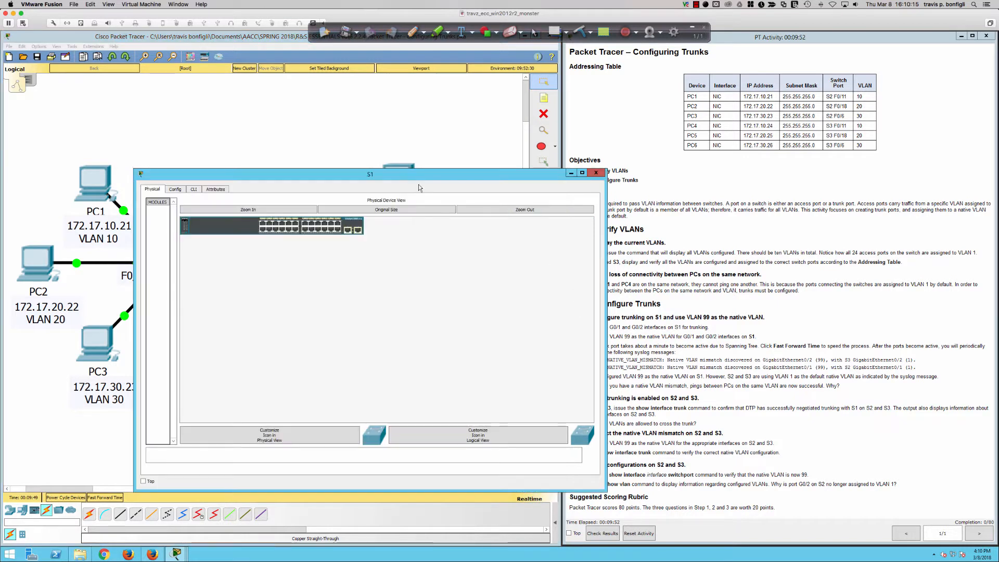
left_click_drag(381, 168, 252, 215)
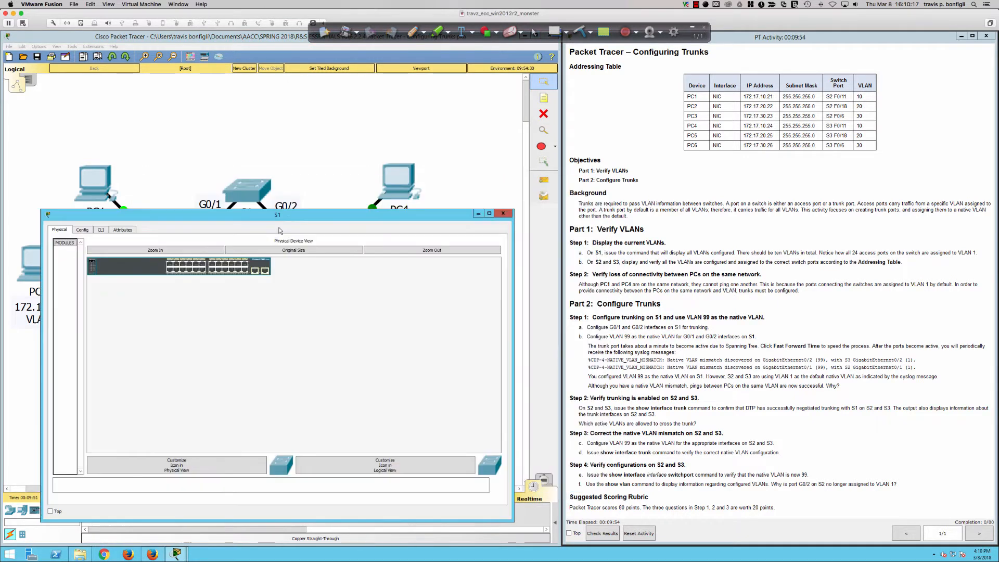
left_click(100, 230)
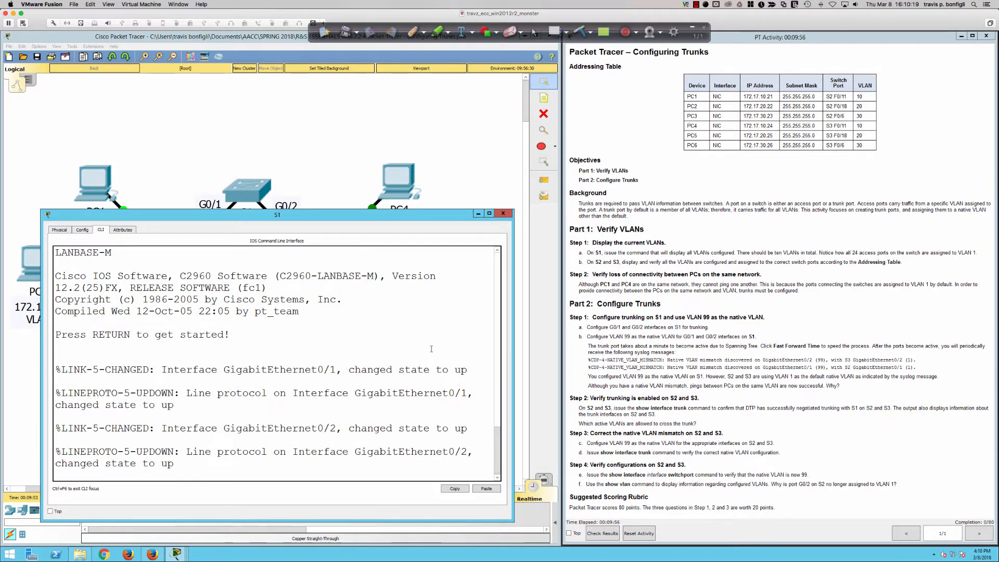
Start the S1 console session and enter privileged EXEC mode with the enable command.
key("Return")
key("Return")
key("Return")
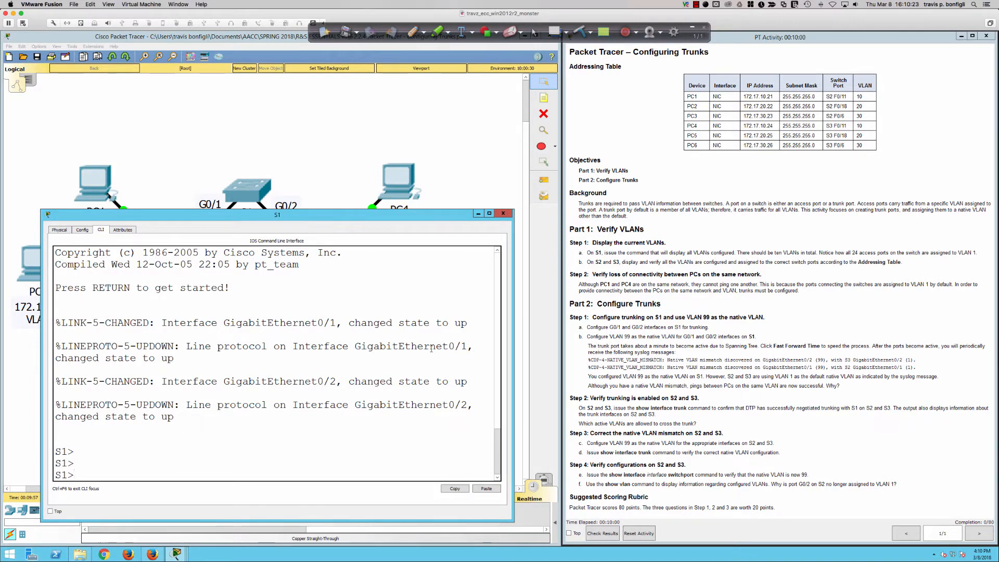
type("en")
key("Tab")
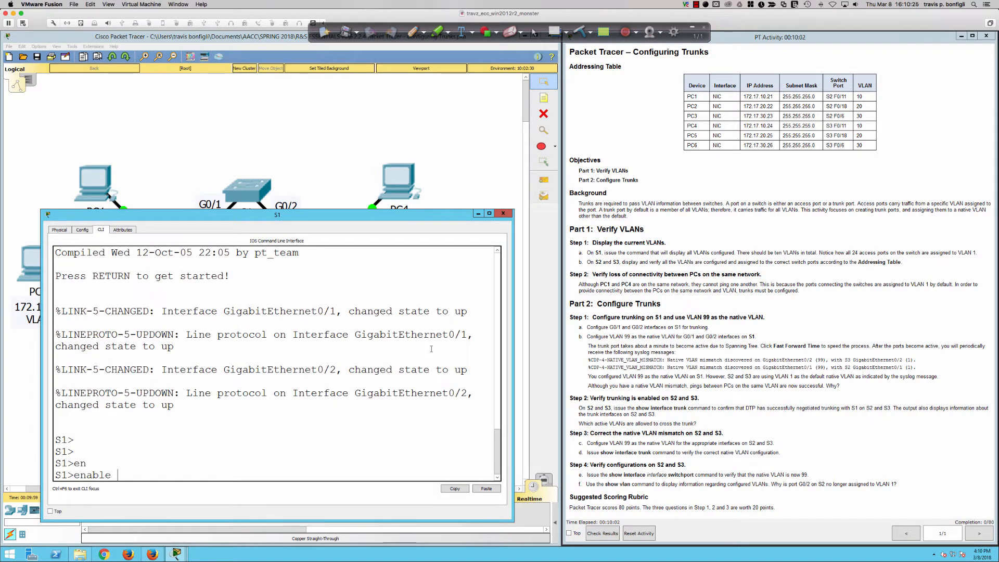
key("Return")
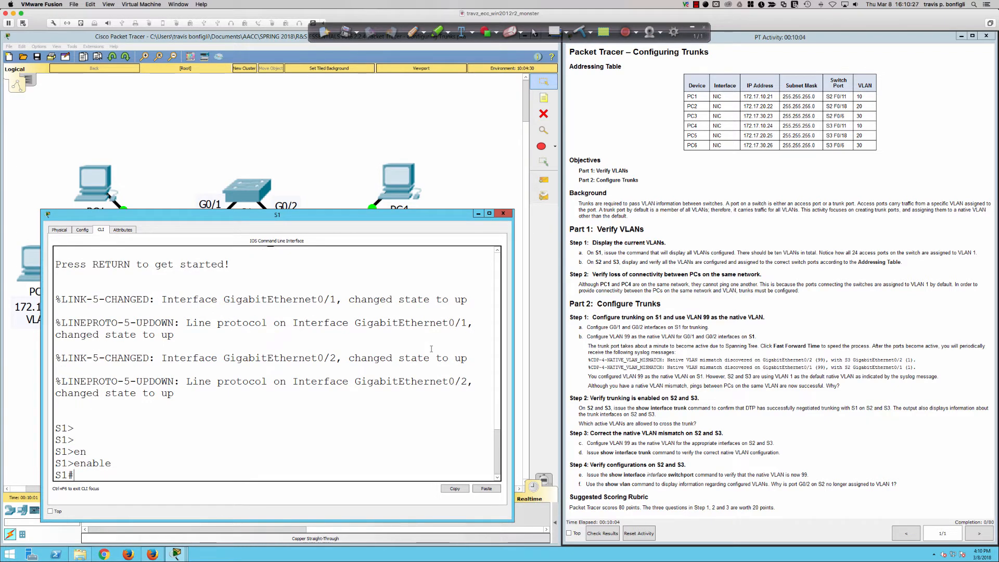
Display S1's brief VLAN list with "sh vlan bri" and highlight the rows for VLANs 10 to 99.
type("sh vlan bri")
key("Return")
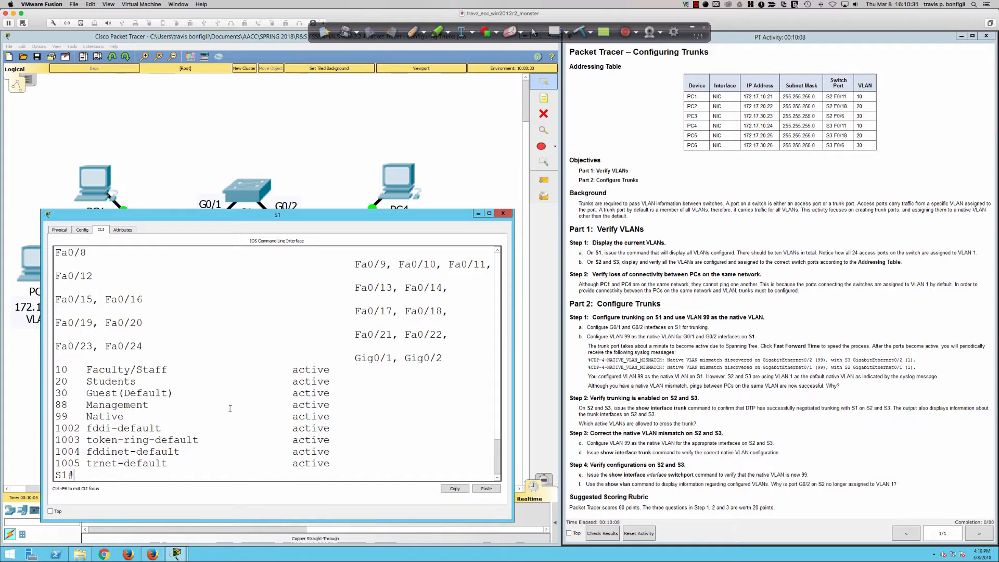
left_click_drag(57, 369, 351, 420)
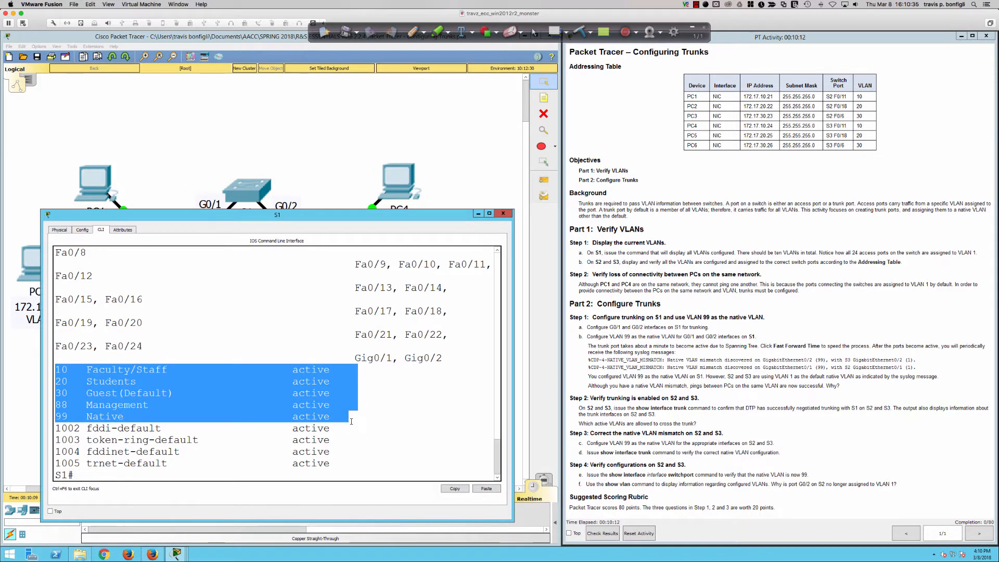
left_click(420, 424)
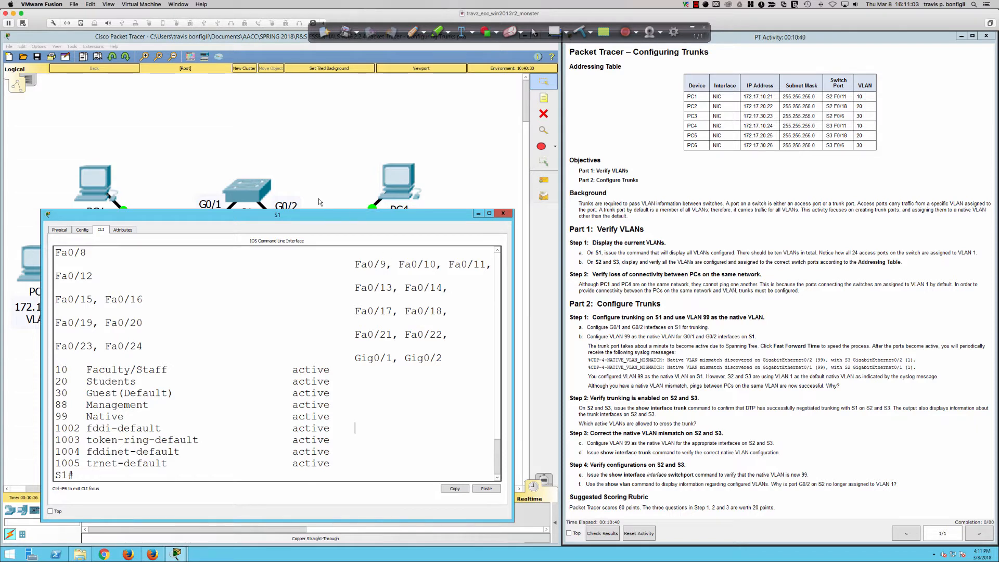
Open switch S2's command line in an enlarged window and enter privileged EXEC mode.
left_click(192, 268)
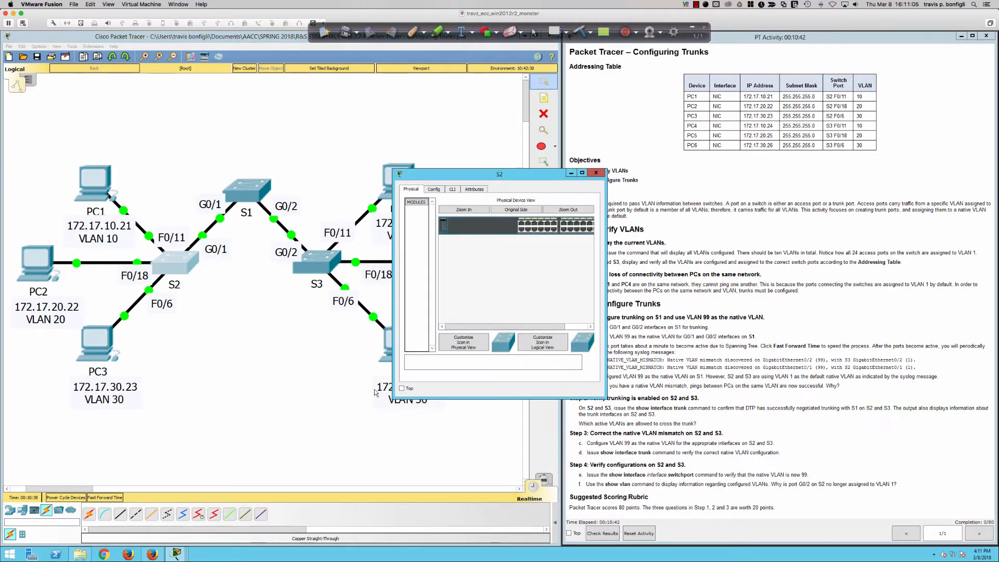
left_click_drag(393, 398, 95, 504)
left_click(156, 188)
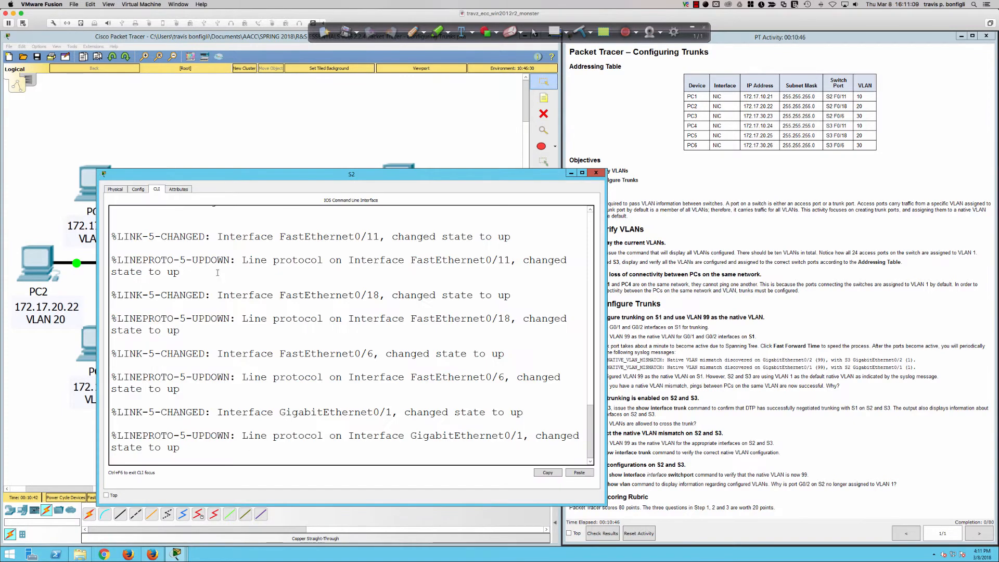
key("Return")
key("Return")
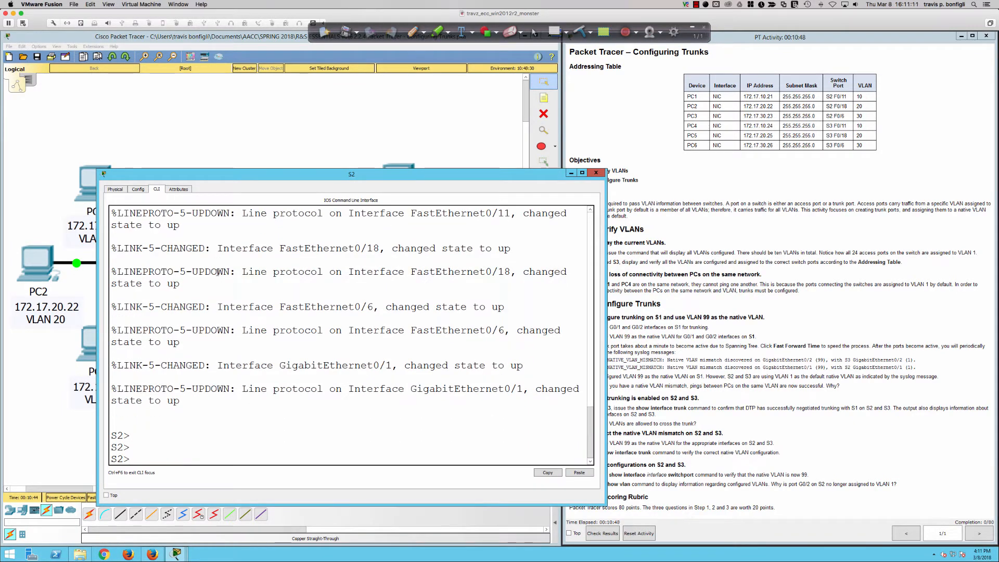
type("en")
key("Tab")
key("Return")
Display S2's VLANs with their port assignments and highlight the rows for VLANs 1002 to 1005.
type("sh ")
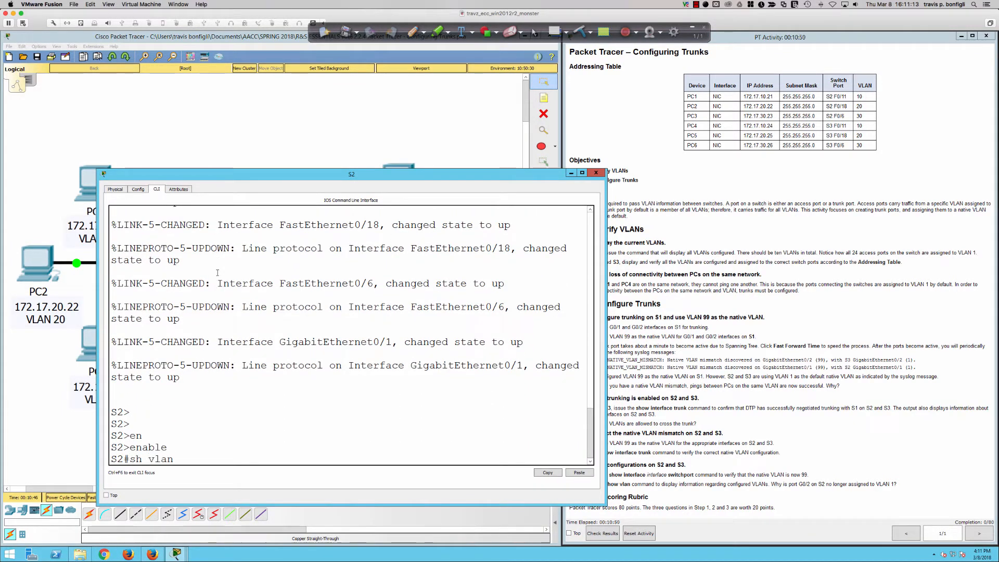
type("vlan")
key("Return")
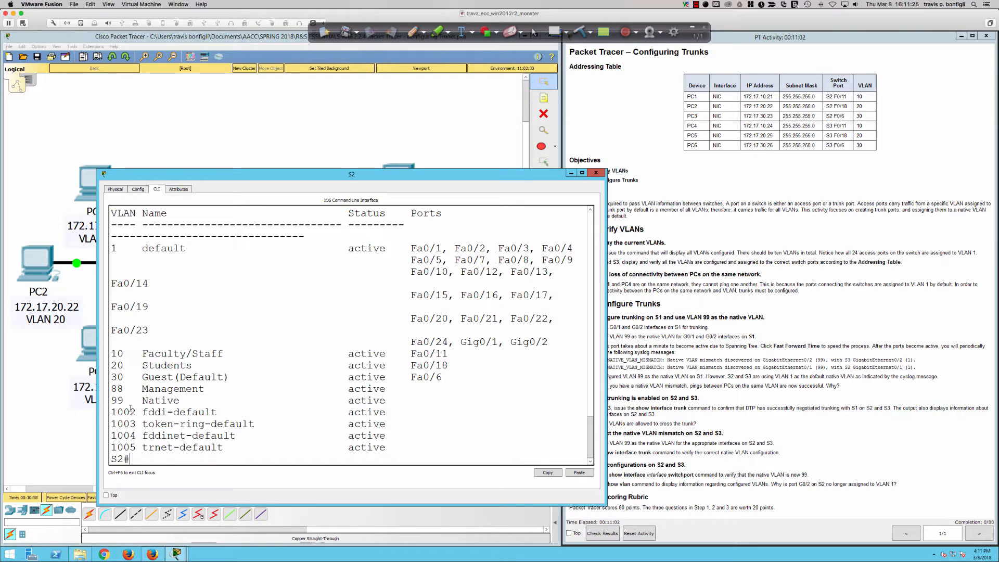
left_click_drag(130, 411, 230, 448)
left_click(432, 419)
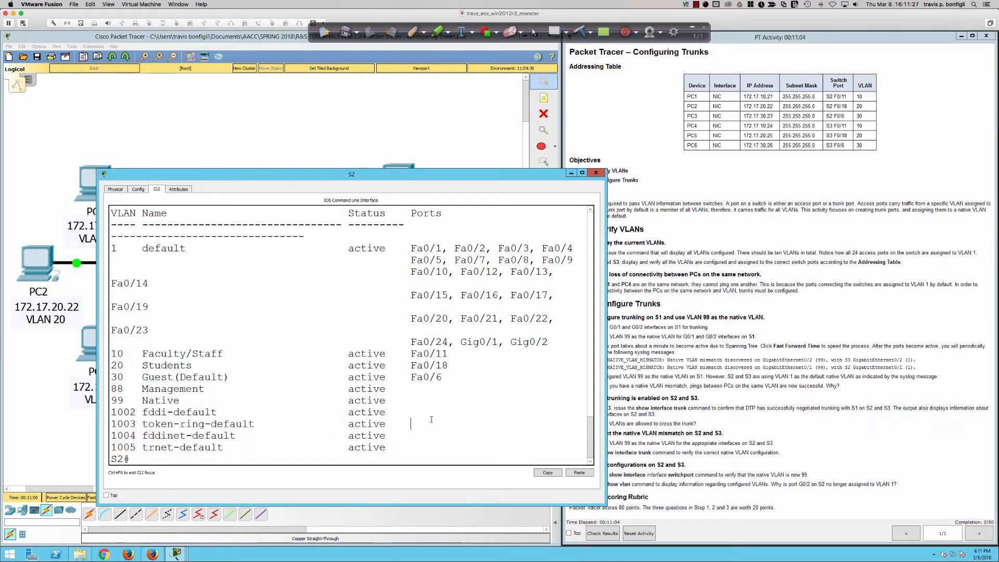
Open switch S3's command line in an enlarged window and enter privileged EXEC mode with the enable command.
left_click_drag(511, 174, 449, 193)
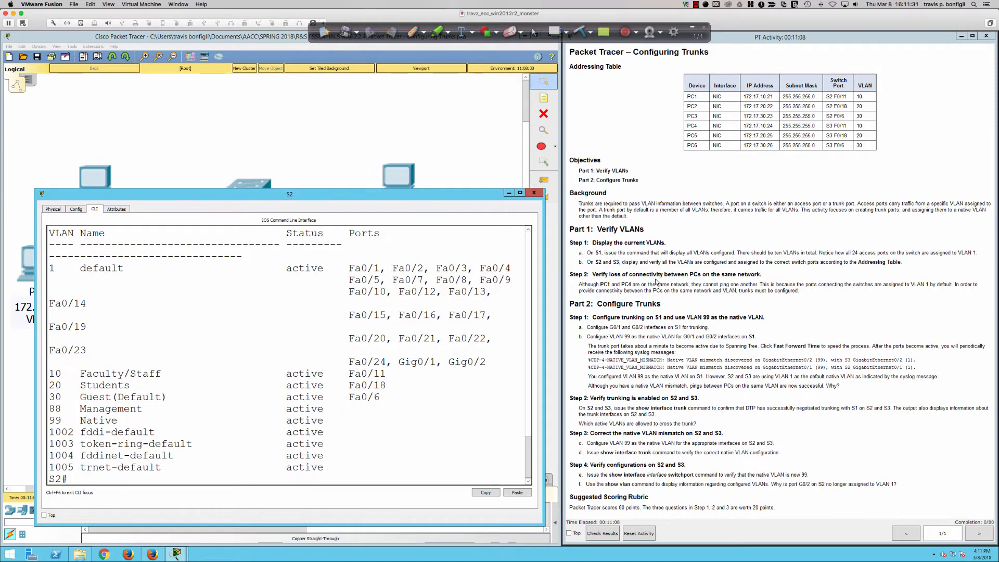
left_click(354, 148)
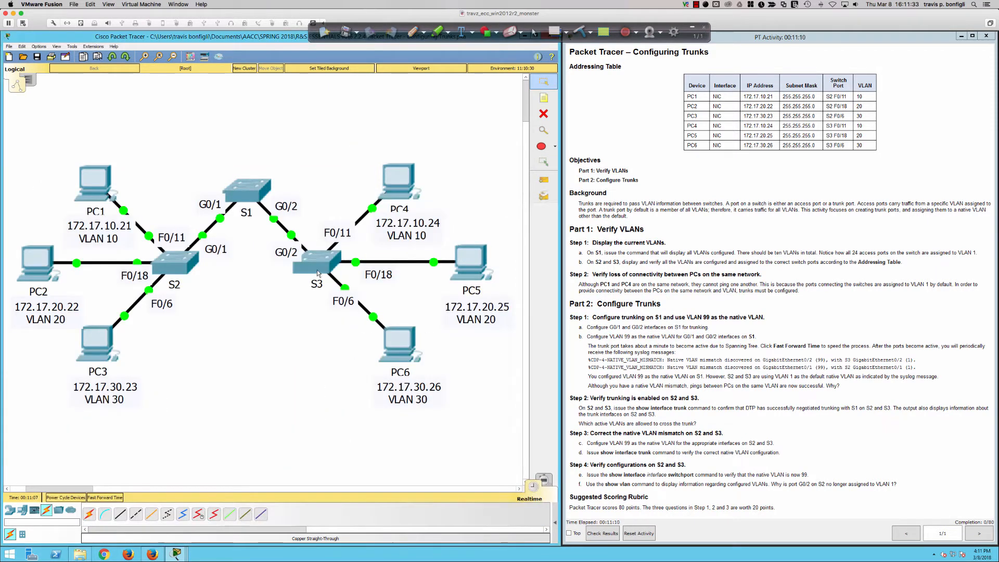
left_click(317, 273)
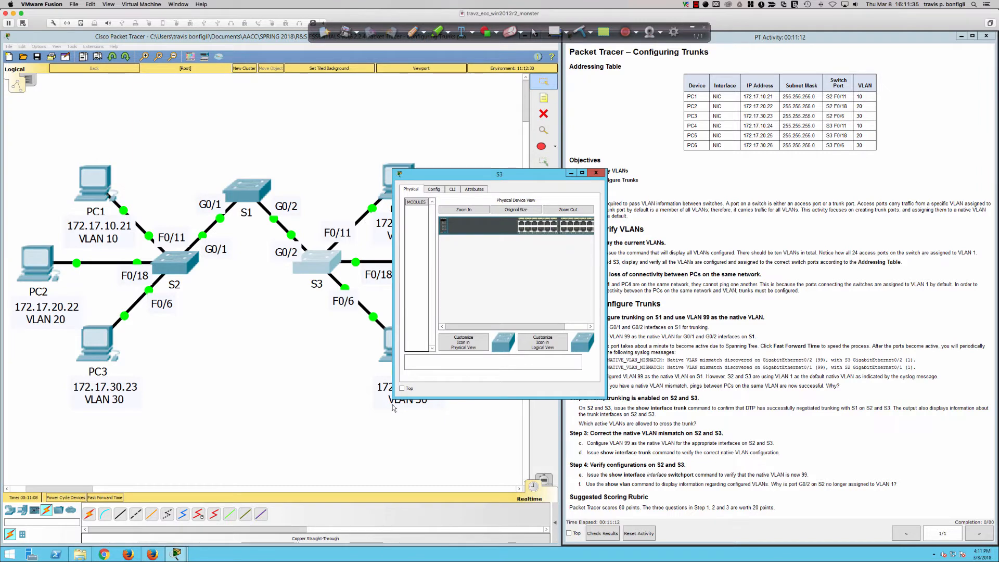
left_click_drag(393, 400, 127, 493)
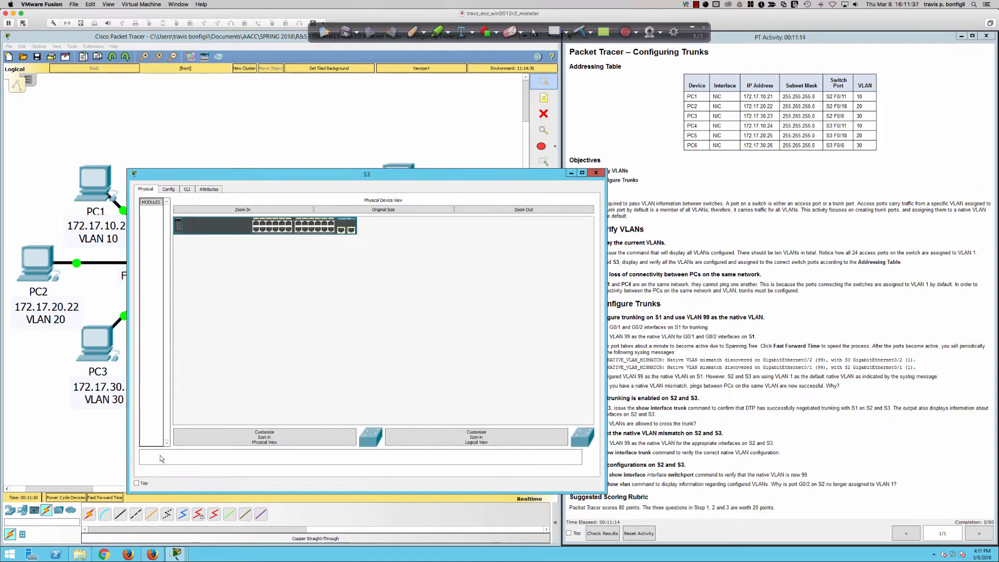
left_click(187, 190)
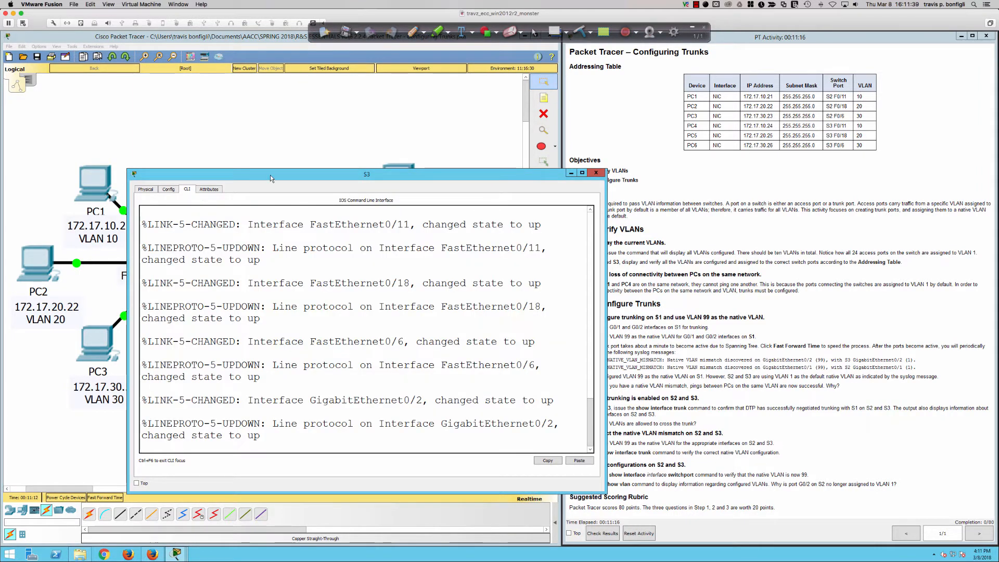
left_click_drag(270, 175, 192, 203)
key("Return")
key("Return")
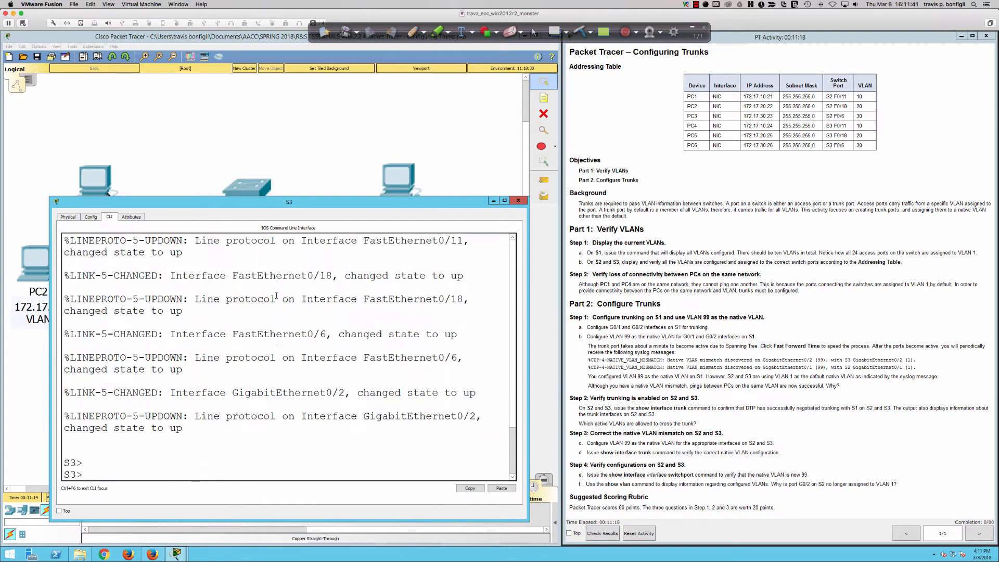
key("Return")
type("en")
key("Return")
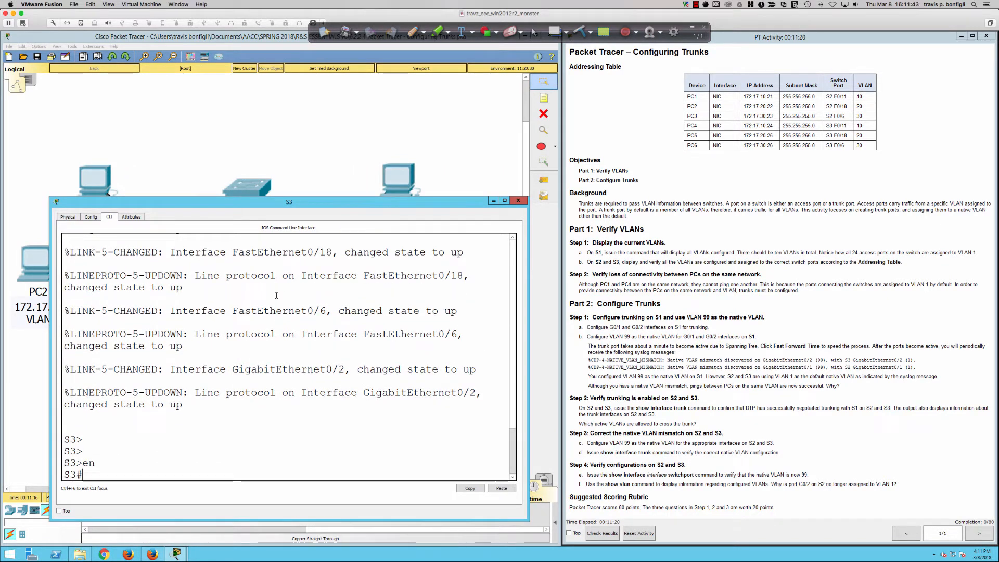
Display S3's VLANs with their port assignments using "sh vlan br", then return to the topology.
type("sh vlan br")
key("Return")
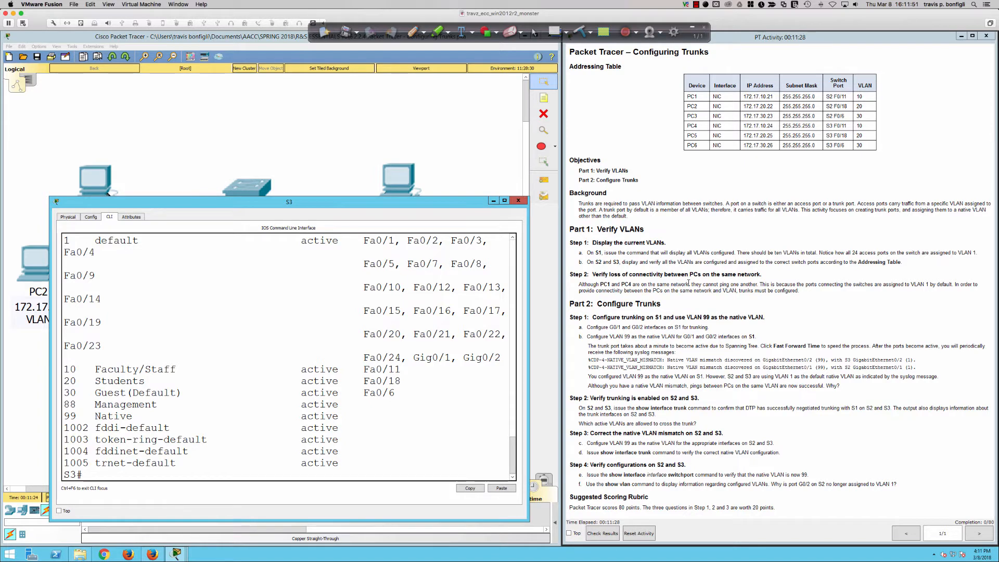
left_click(383, 187)
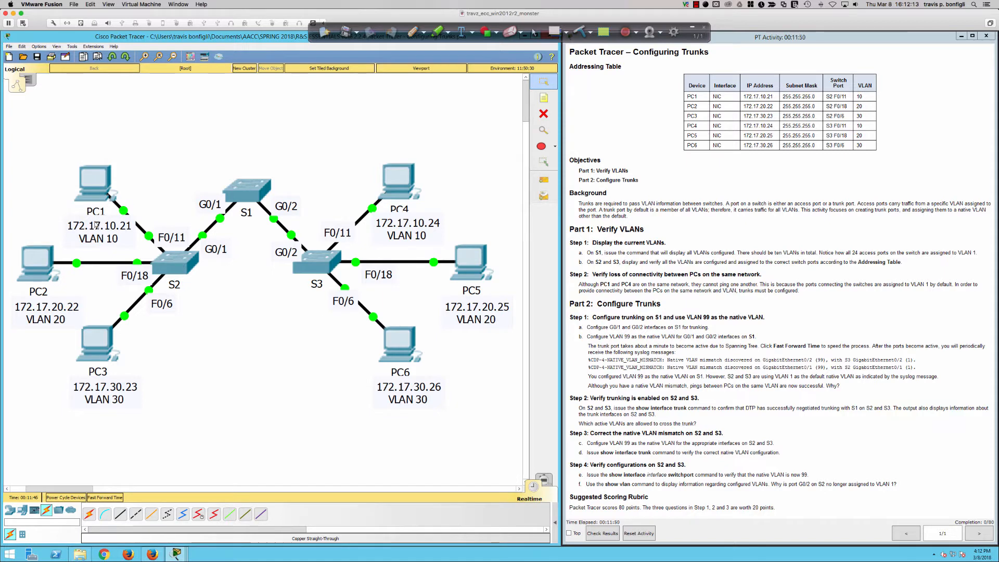
Open PC1's command prompt beside the topology and ping PC4 at 172.17.10.24.
left_click(94, 184)
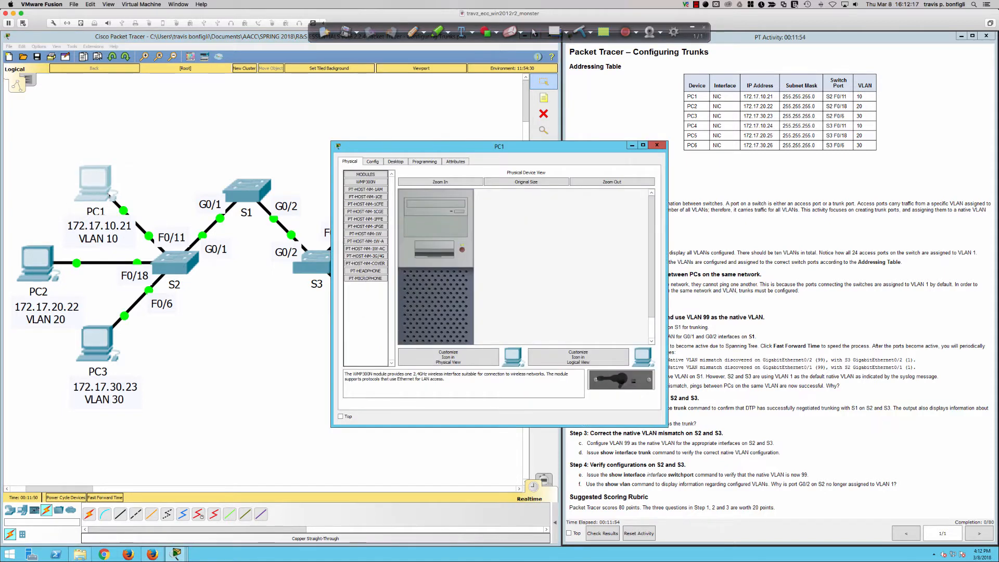
left_click_drag(386, 146, 592, 142)
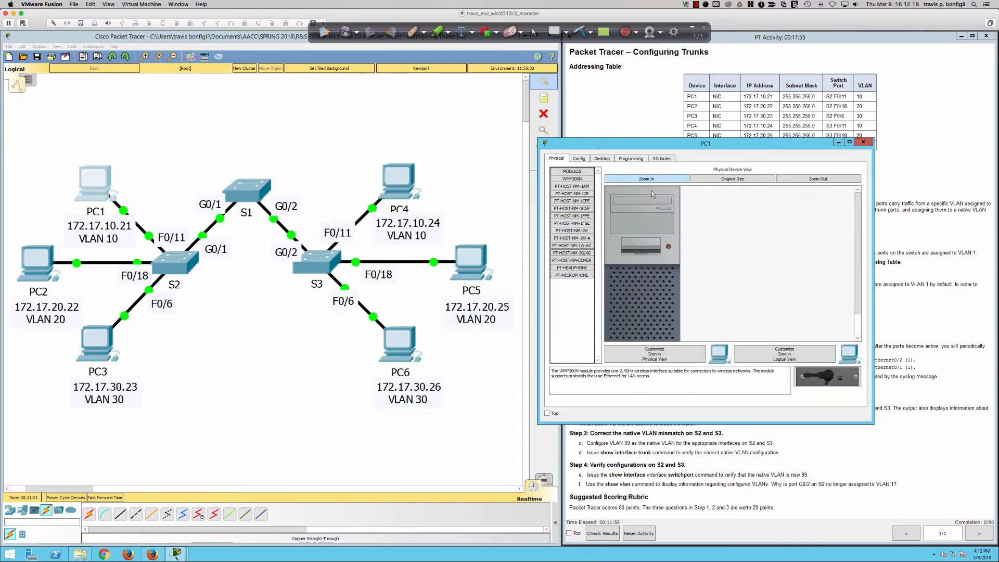
left_click(602, 158)
left_click(770, 185)
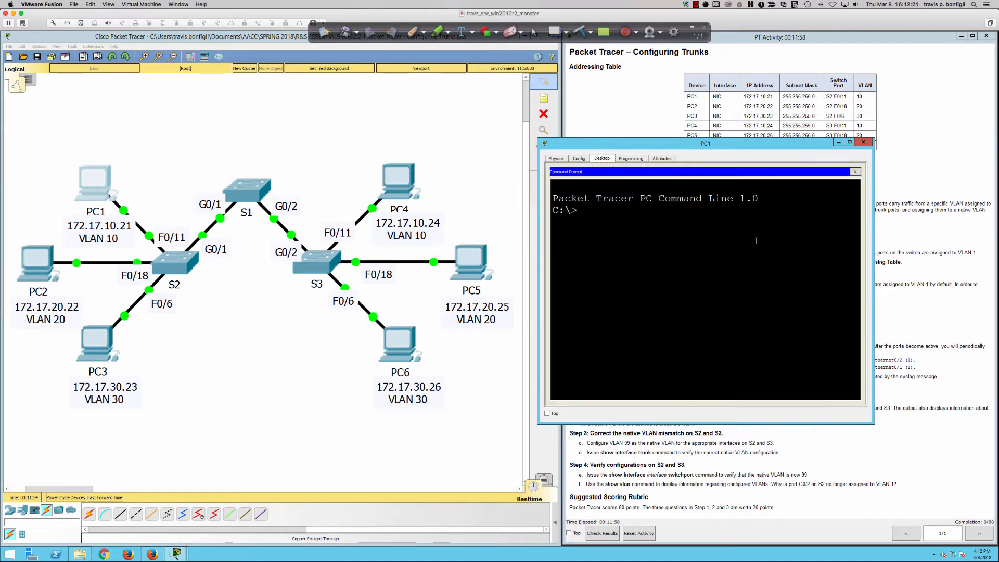
type("ping 172.17.10.24")
key("Return")
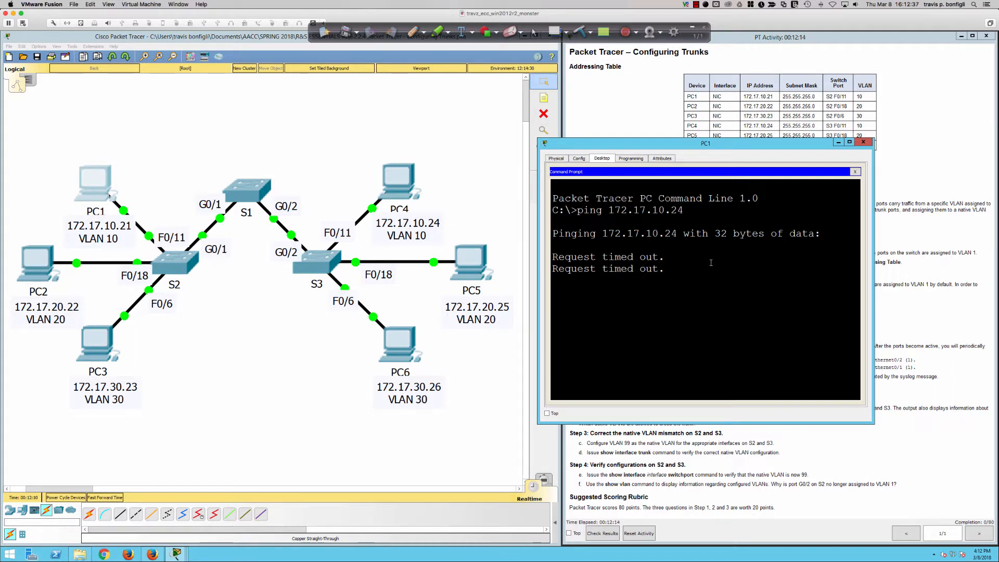
Mark the PC1-to-S2 path and the S2–S1–S3 links in red, circling PC4's address label, S2 and the switch group.
left_click(413, 32)
mouse_move(104, 183)
left_mouse_down()
mouse_move(133, 228)
mouse_move(169, 255)
left_mouse_up()
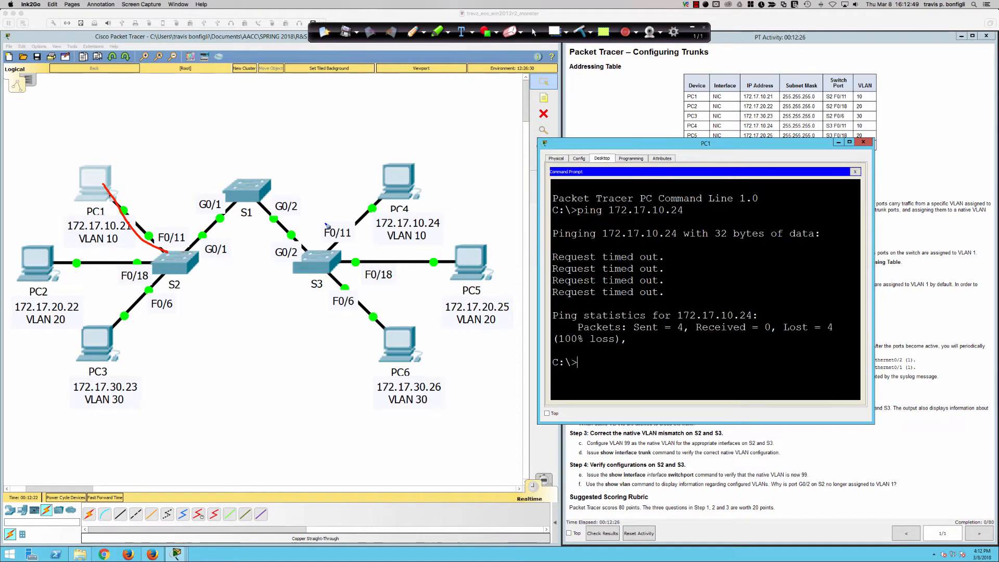
mouse_move(372, 207)
left_mouse_down()
mouse_move(359, 244)
mouse_move(388, 203)
left_mouse_up()
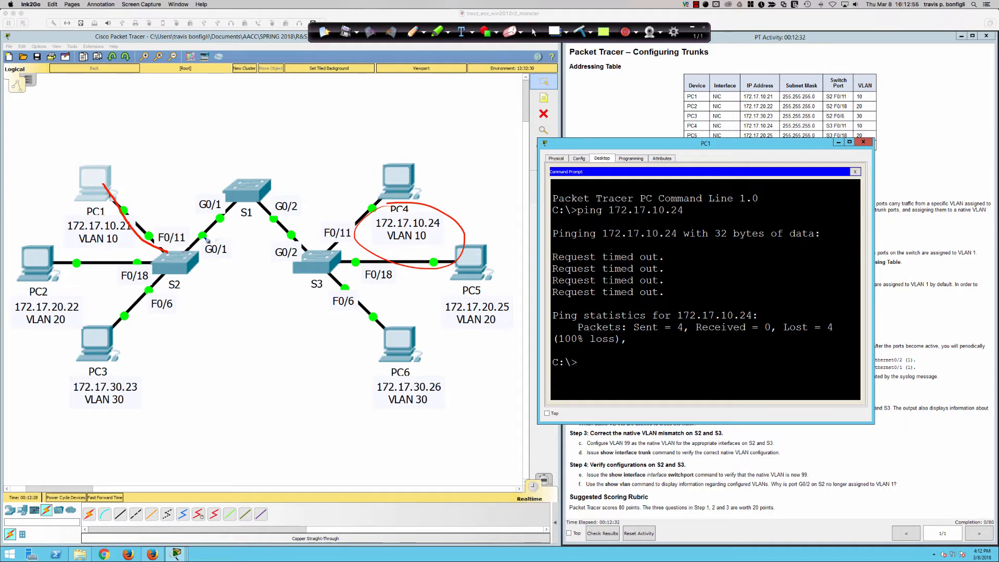
mouse_move(168, 249)
left_mouse_down()
mouse_move(214, 263)
mouse_move(180, 244)
left_mouse_up()
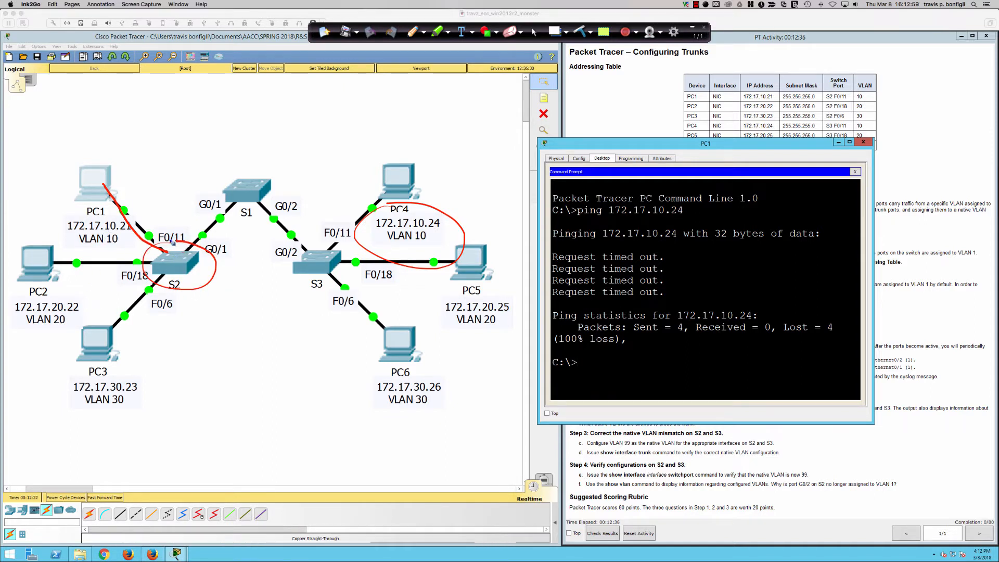
mouse_move(196, 238)
left_mouse_down()
mouse_move(224, 218)
mouse_move(260, 213)
mouse_move(318, 253)
mouse_move(252, 194)
mouse_move(187, 245)
mouse_move(246, 195)
mouse_move(316, 252)
left_mouse_up()
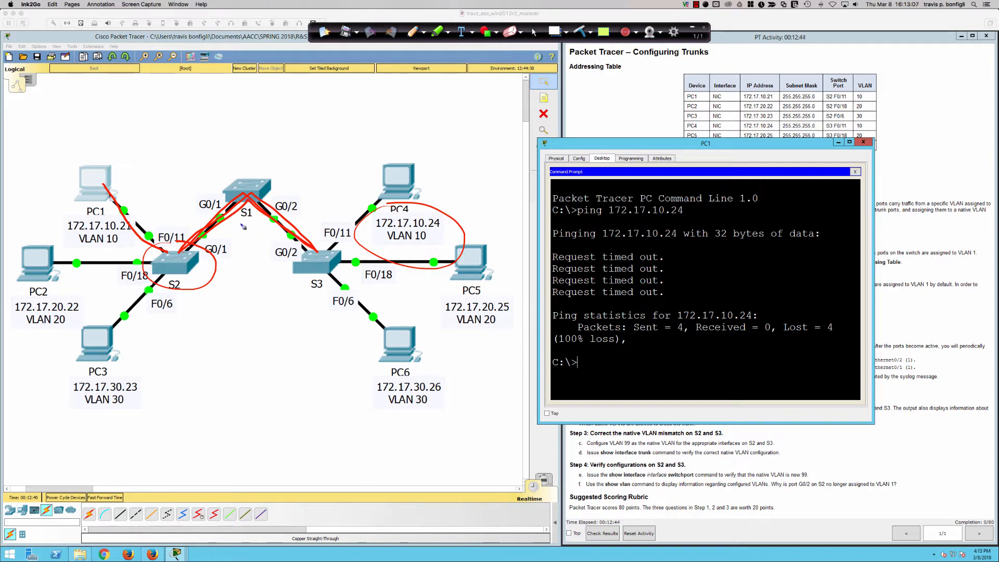
mouse_move(204, 159)
left_mouse_down()
mouse_move(144, 264)
mouse_move(342, 275)
mouse_move(223, 170)
left_mouse_up()
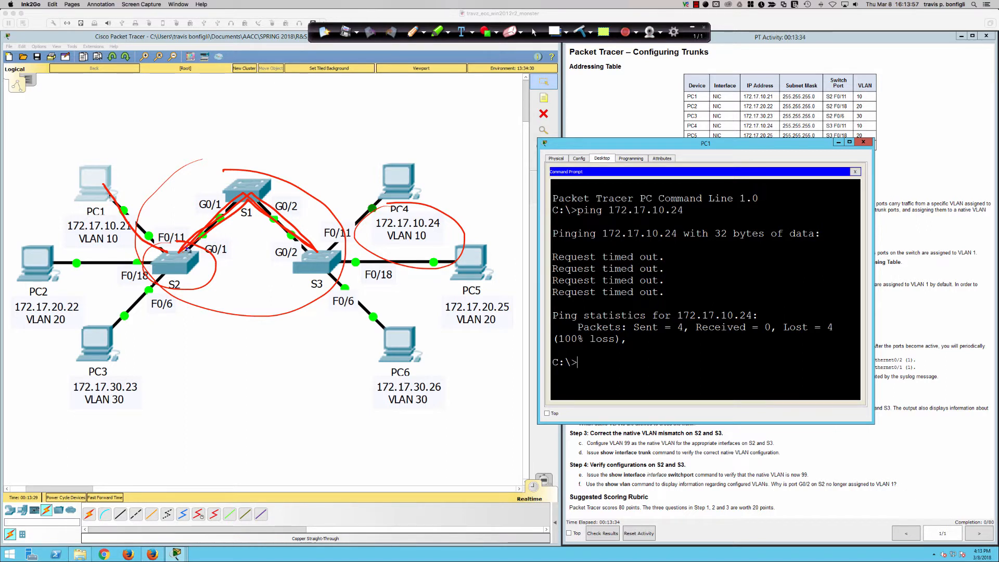
Clear the red annotations, dismiss the locked-interface notice and bring the lab instructions to the front.
left_click(581, 32)
left_click(536, 33)
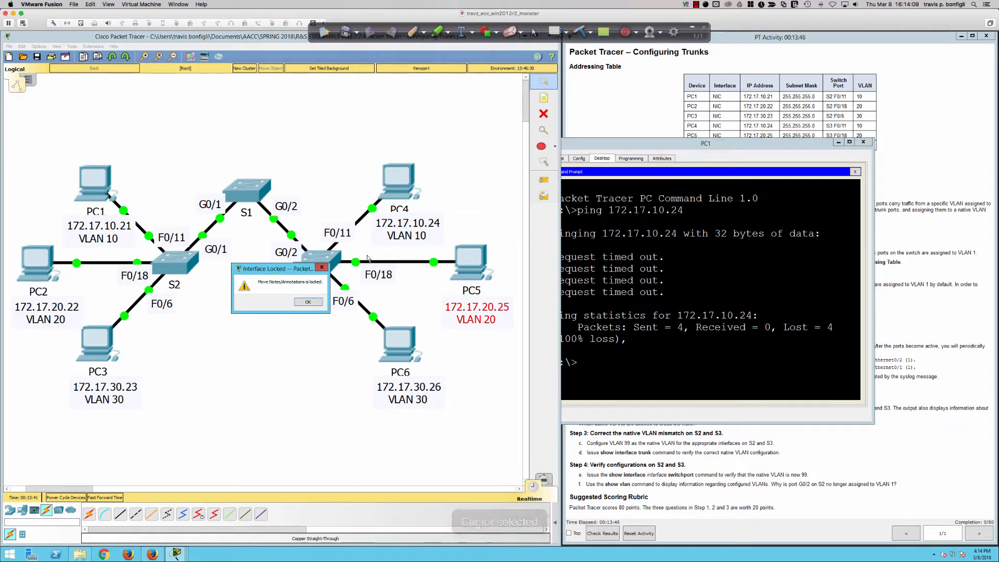
left_click(308, 301)
left_click(668, 94)
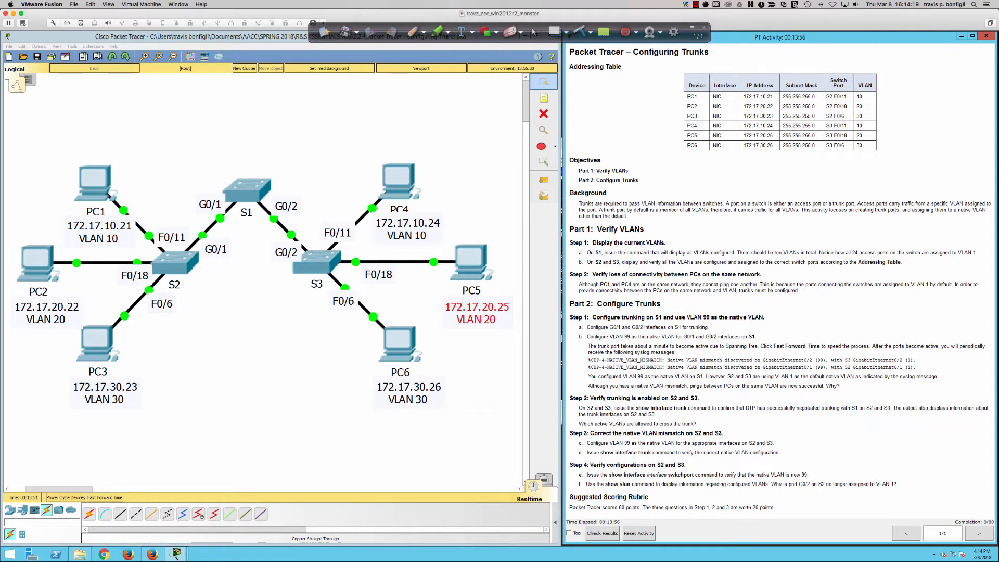
Reopen switch S1's command line and enter global configuration mode with "conf terminal".
left_click(237, 191)
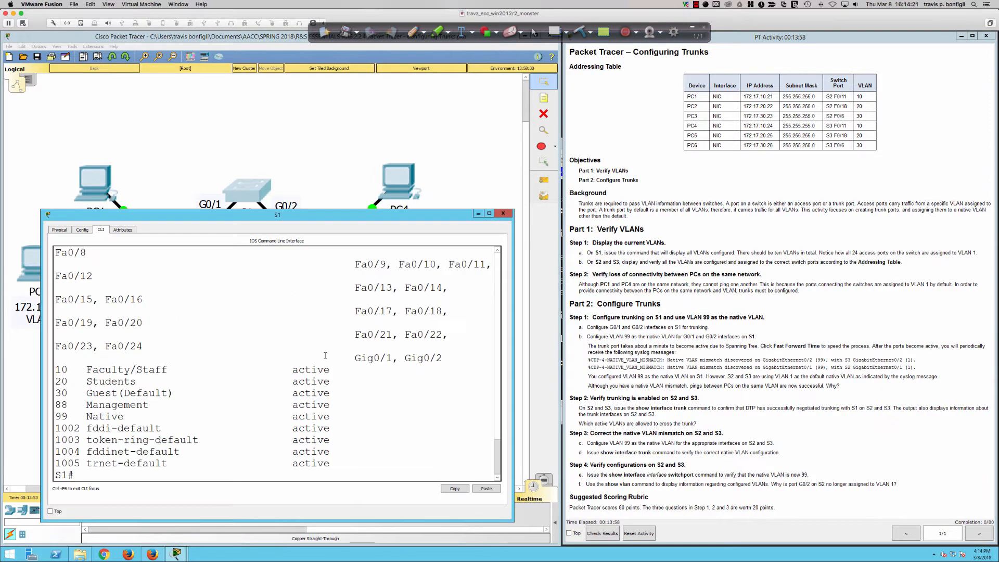
key("Return")
key("Return")
key("Return")
key("Return")
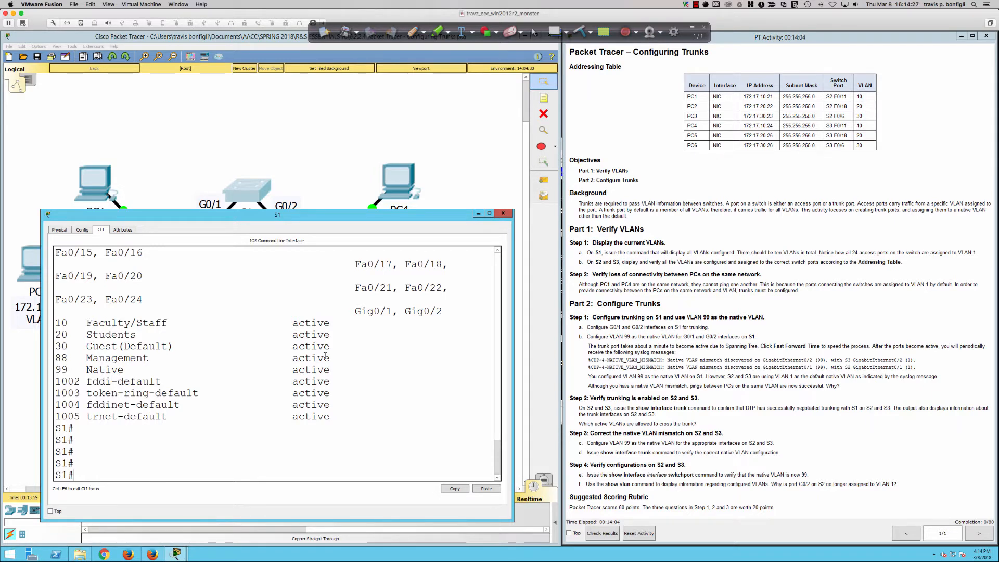
type("conf t")
key("Tab")
key("Return")
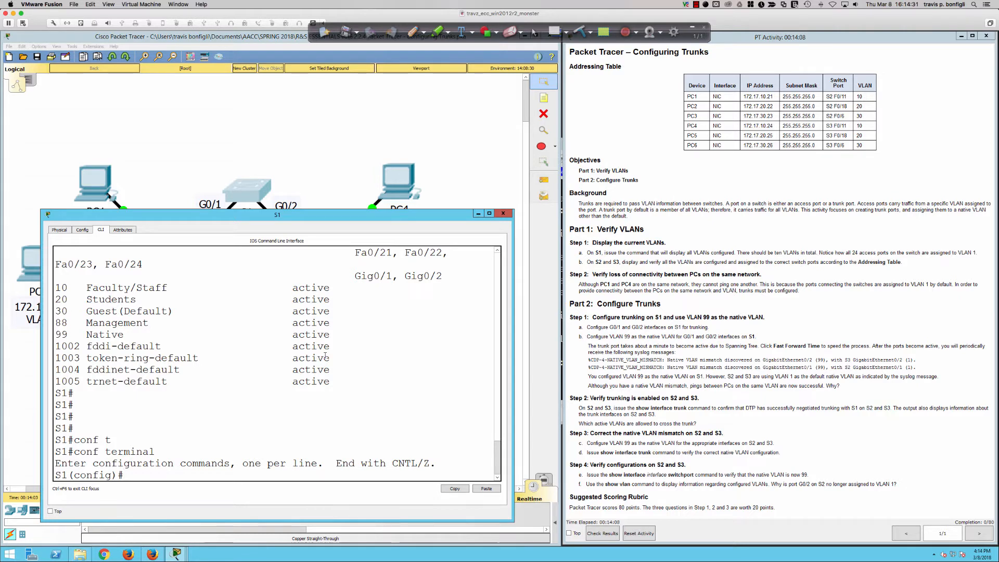
Select S1's GigabitEthernet 0/1 and 0/2 interfaces for configuration with "int ra gi0/1-2".
type("int ra gi0/1-2")
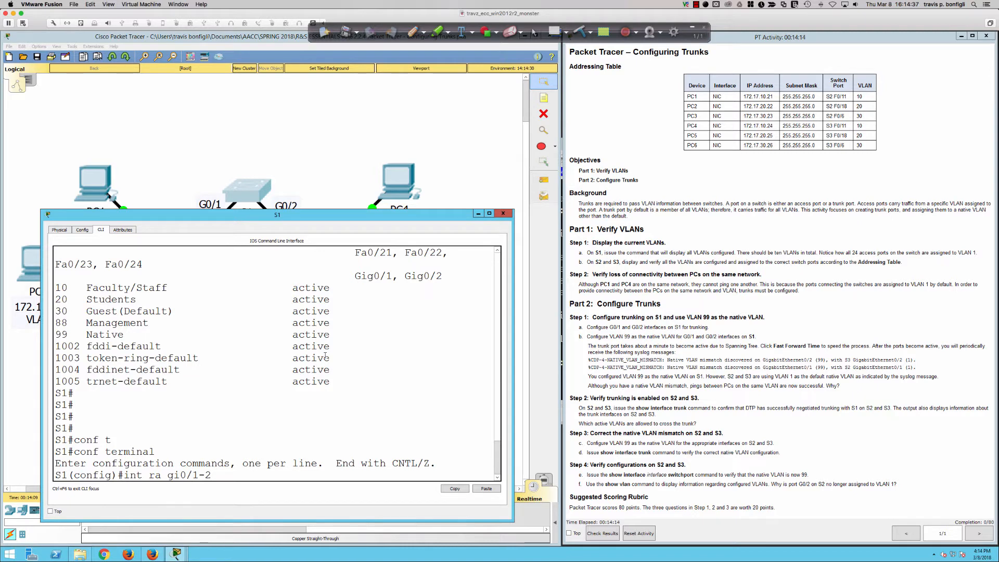
key("Return")
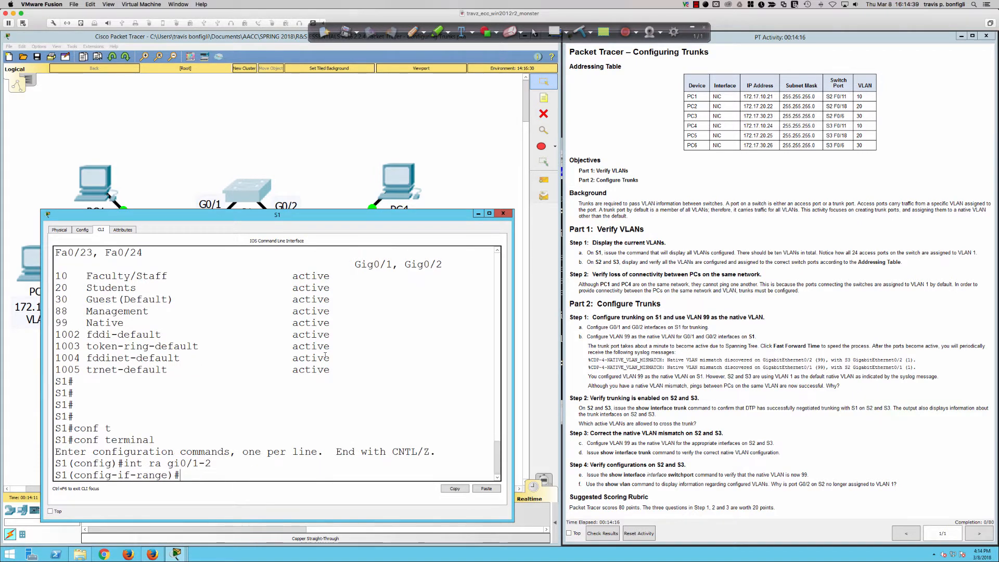
key("Return")
key("Return")
key("Return")
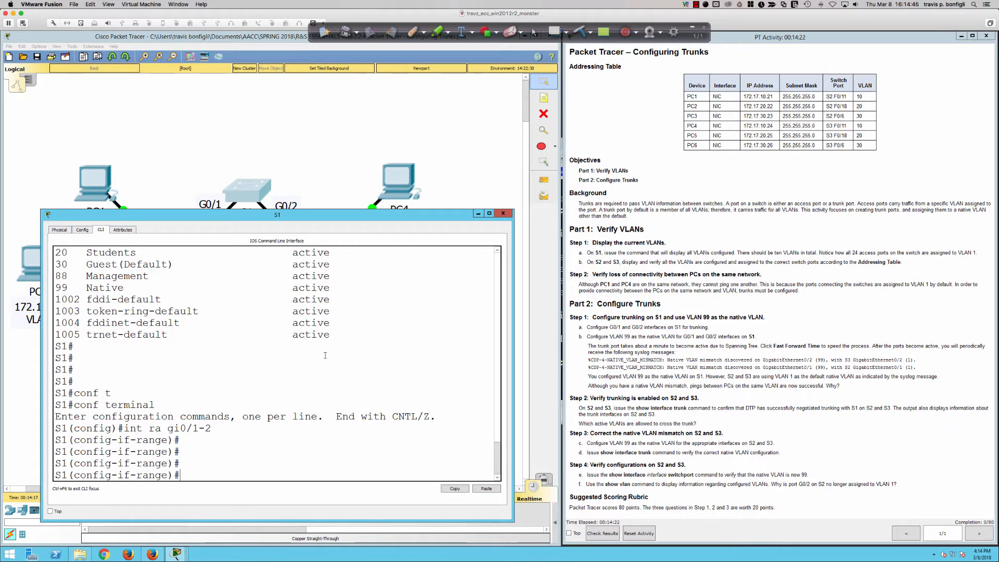
type("swi")
key("Tab")
type("mo")
key("BackSpace")
key("BackSpace")
key("BackSpace")
key("BackSpace")
key("BackSpace")
key("BackSpace")
key("BackSpace")
key("BackSpace")
key("BackSpace")
key("BackSpace")
key("BackSpace")
key("BackSpace")
key("BackSpace")
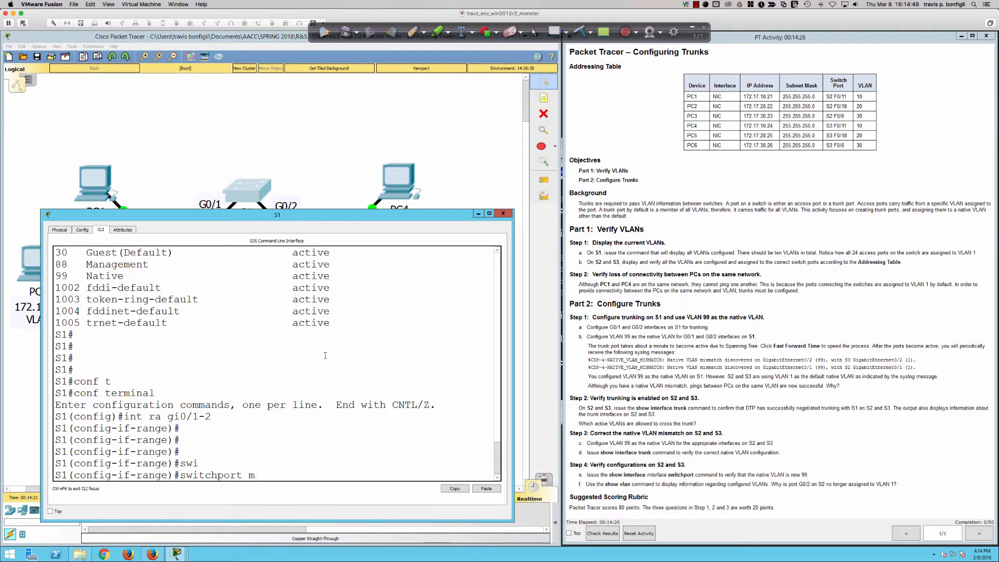
Display the switchport settings of S1's G0/1 interface with "do sh int gi0/1 switch" from interface range mode.
type("do ")
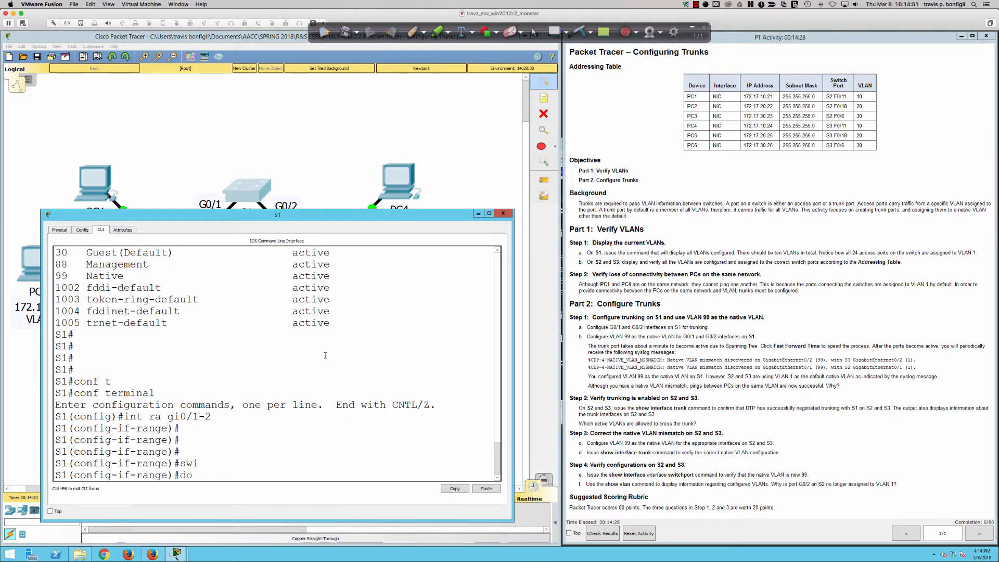
type("sh int gi0/1 switch")
key("Return")
scroll(165, 328, "up", 1)
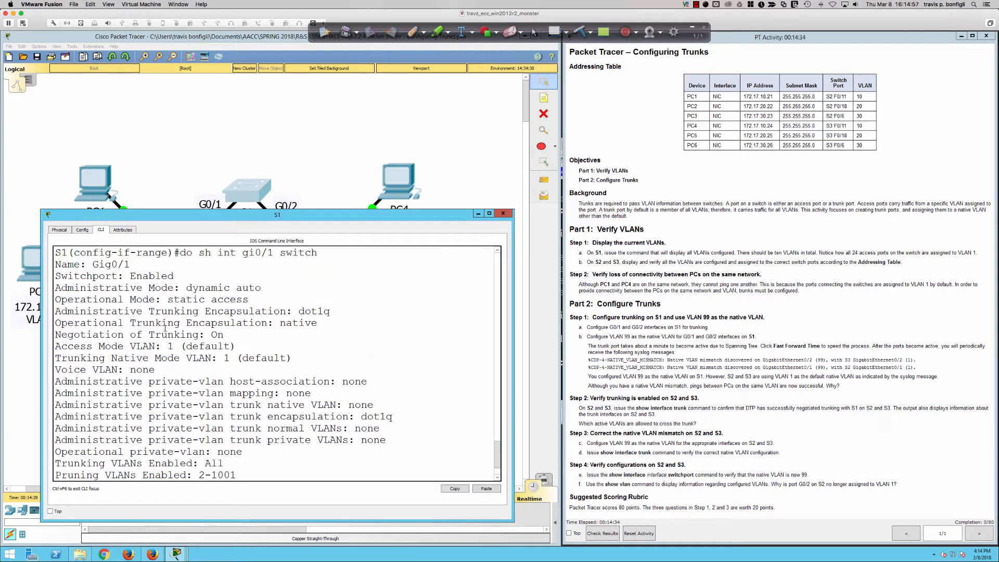
scroll(165, 329, "up", 2)
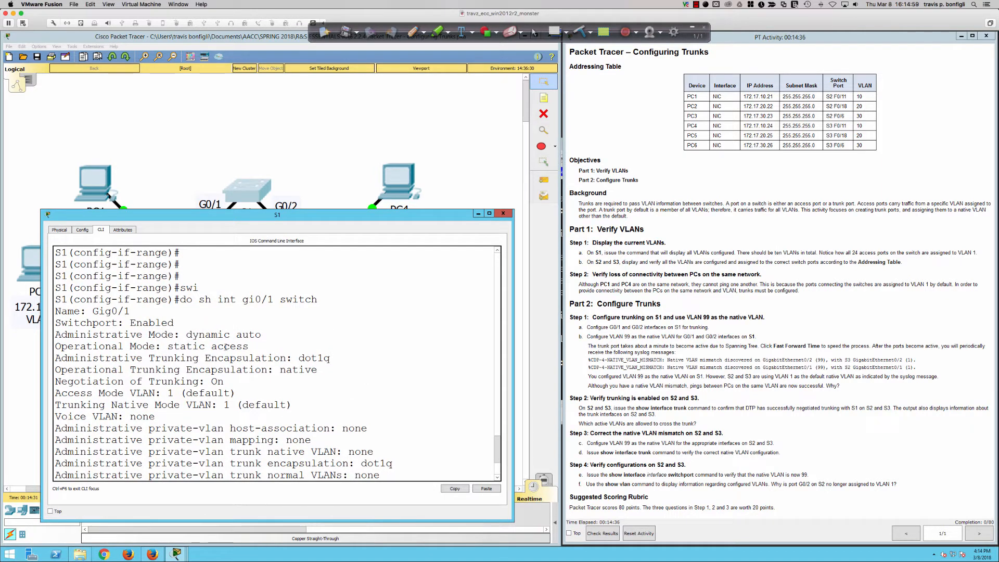
Highlight the Administrative Mode, Operational Mode and Access Mode VLAN lines in G0/1's switchport output to examine them.
left_click_drag(223, 346, 263, 334)
left_click(55, 346)
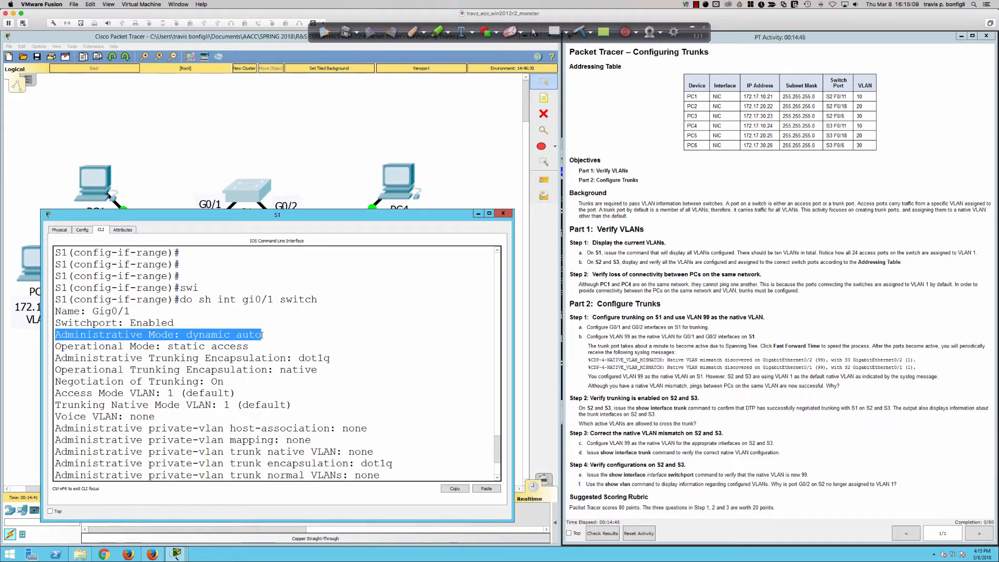
left_click_drag(249, 347, 56, 353)
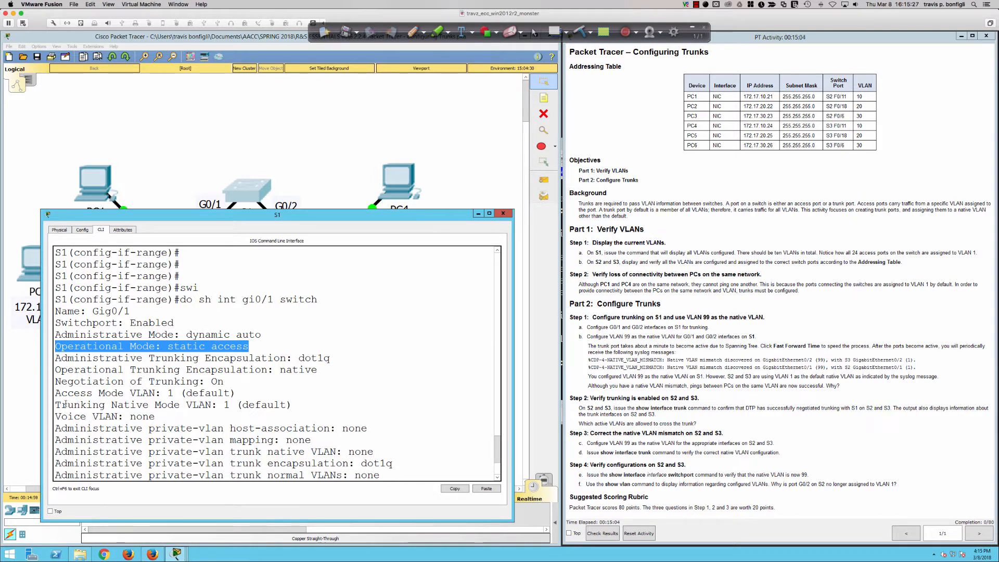
left_click_drag(56, 393, 238, 393)
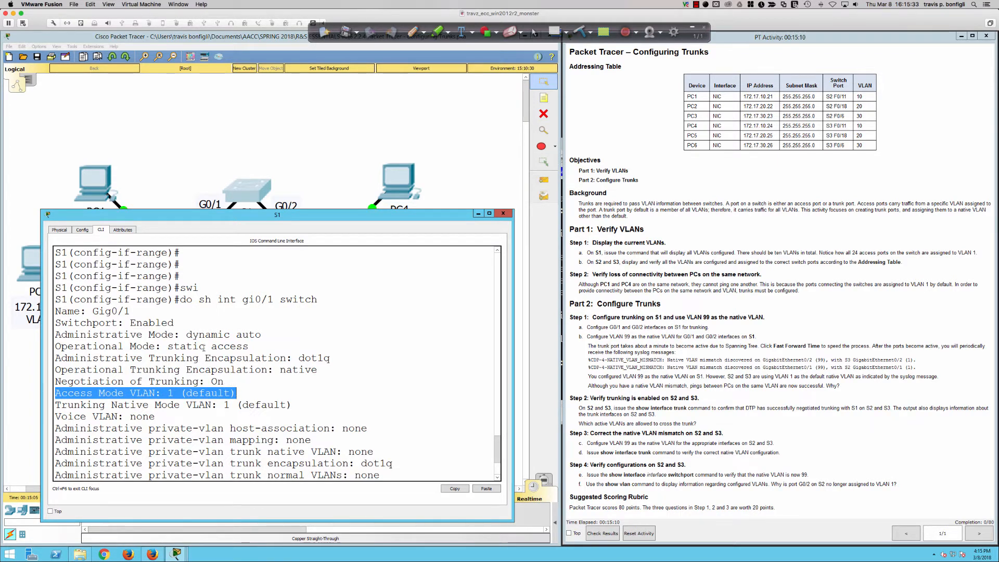
left_click_drag(187, 335, 264, 338)
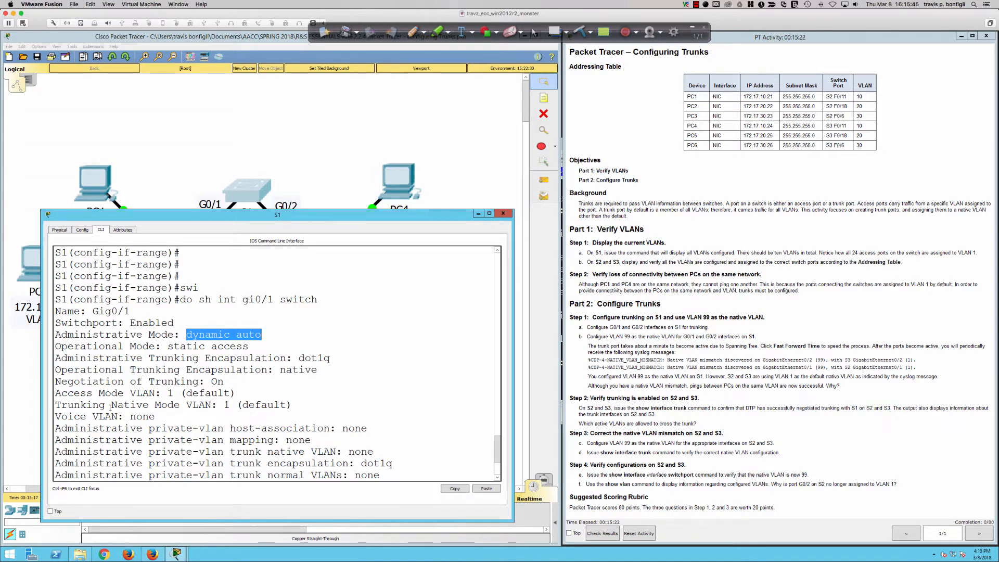
left_click(71, 404)
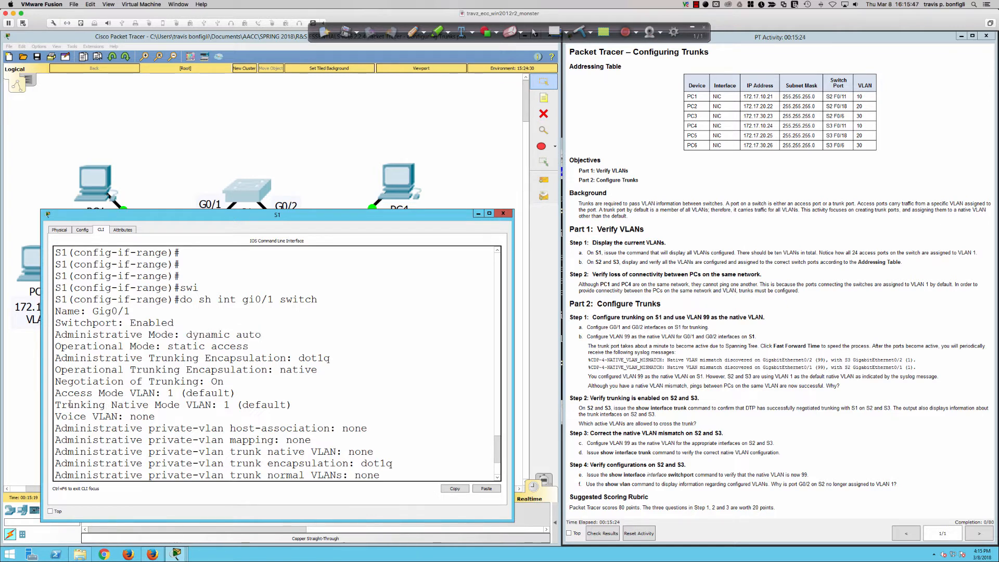
Highlight the Trunking Native Mode VLAN line in G0/1's switchport output and page through to the end of the listing.
left_click_drag(70, 405, 291, 404)
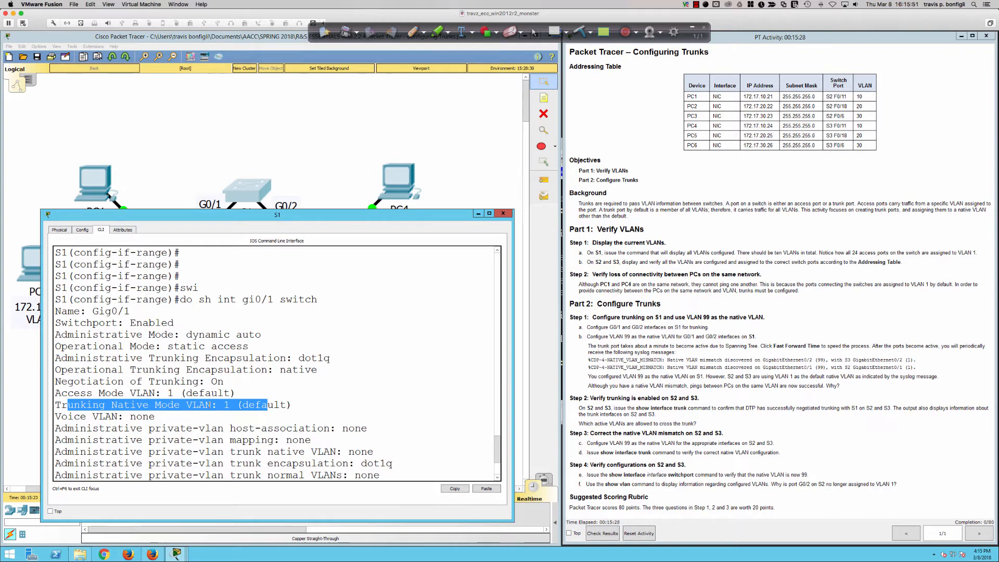
left_click(330, 401)
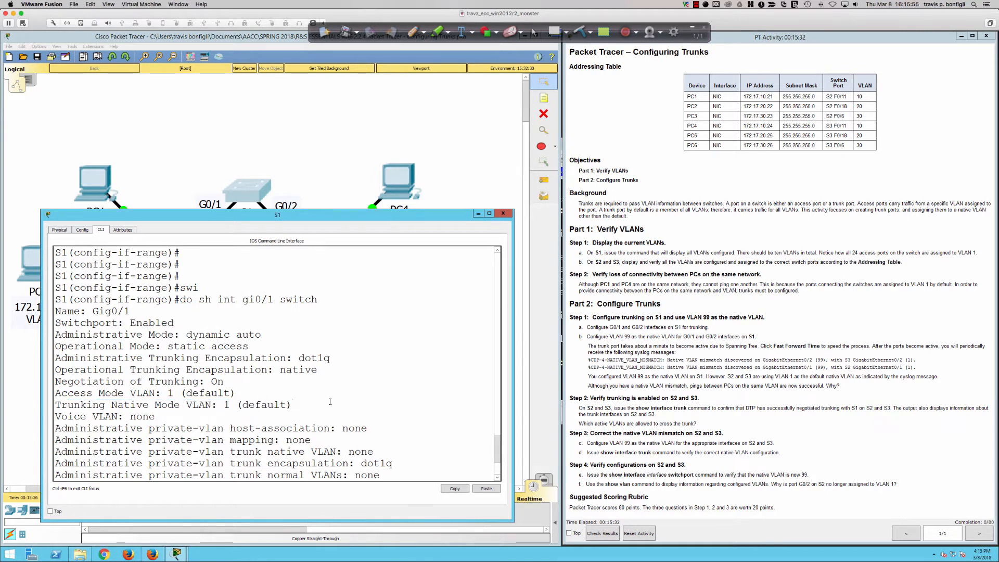
scroll(330, 402, "down", 3)
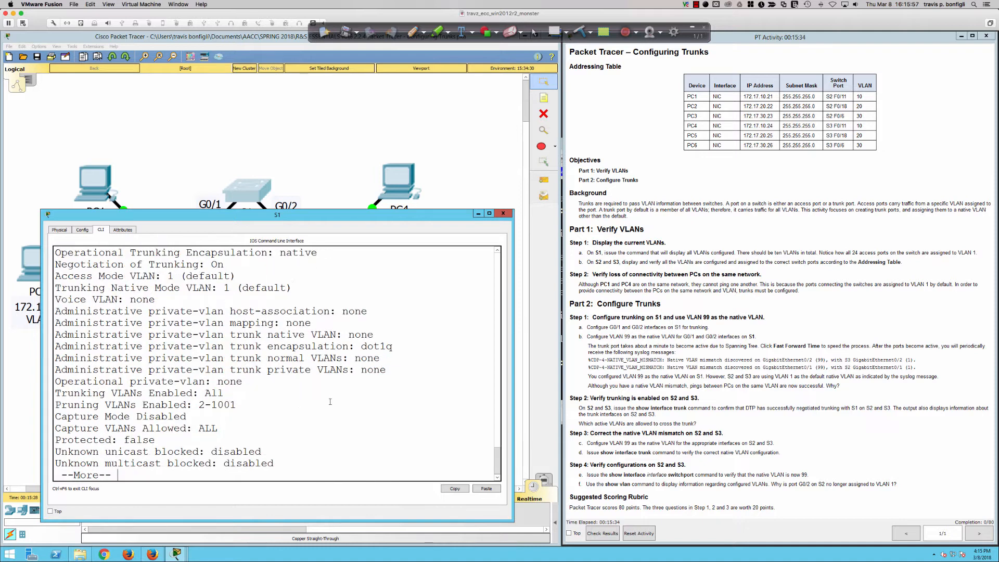
key("space")
key("Return")
key("Return")
key("Return")
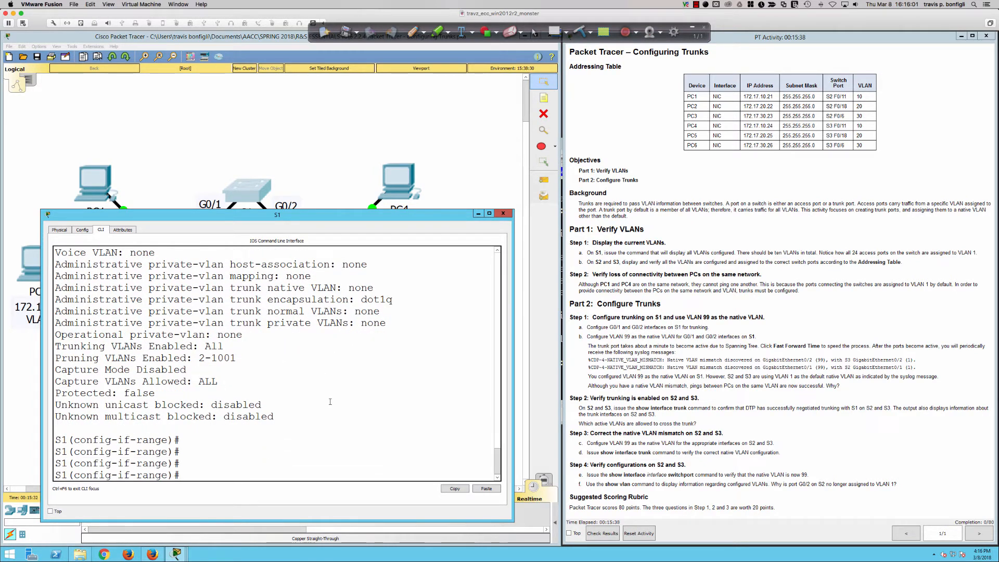
Set S1's G0/1 and G0/2 interface range to trunk mode with "switchport mode trunk".
type("swi")
key("Tab")
type("mode tru")
key("Tab")
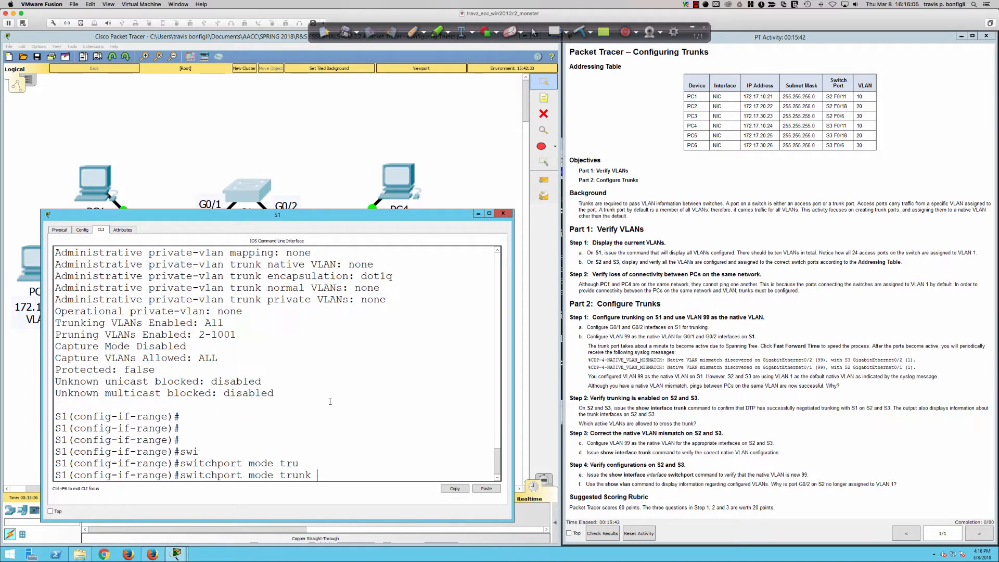
key("Return")
Issue the trunk mode setting again on the interface range in its abbreviated form "sw m t".
key("Return")
key("Return")
key("Return")
type("s")
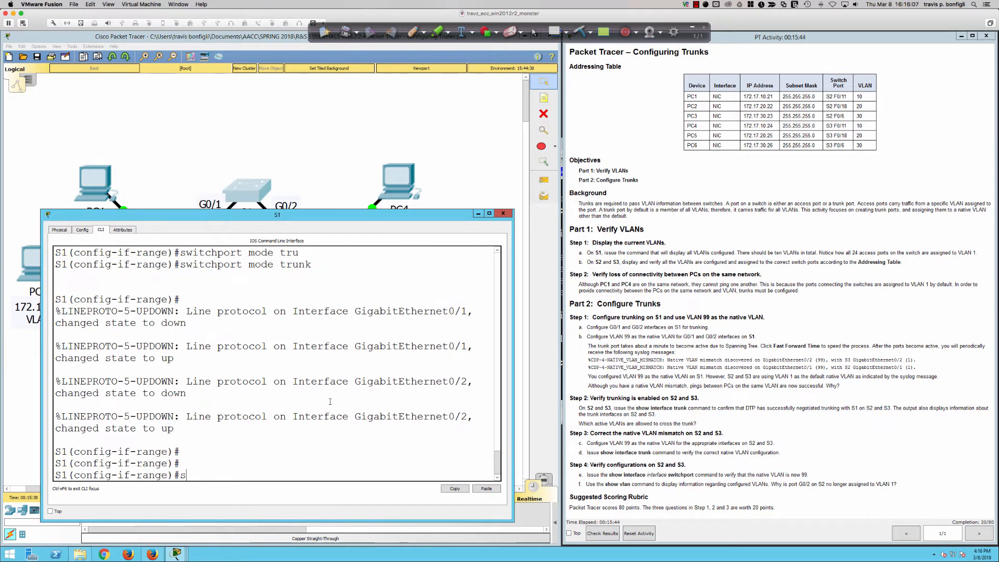
type("w m t")
key("Return")
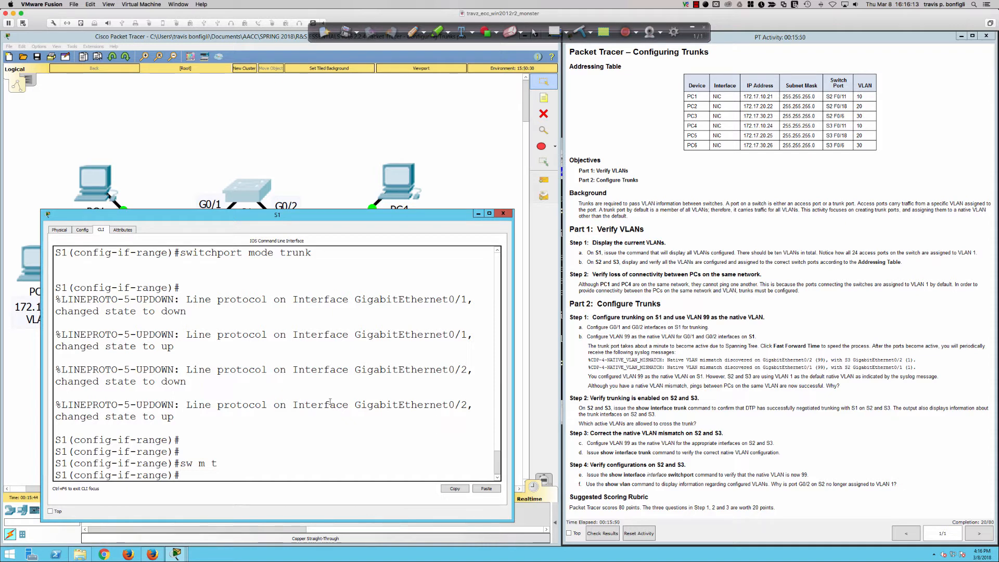
Try to complete "switchport trunk en", and list the options available for "switchport trunk" with the context help.
type("swi")
key("Tab")
type("tru")
key("Tab")
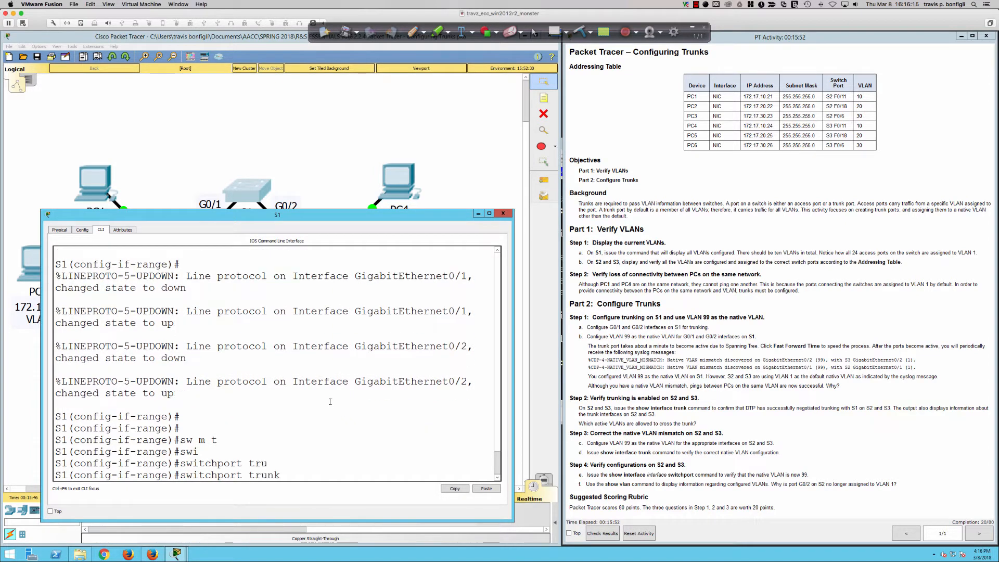
type("en")
key("Tab")
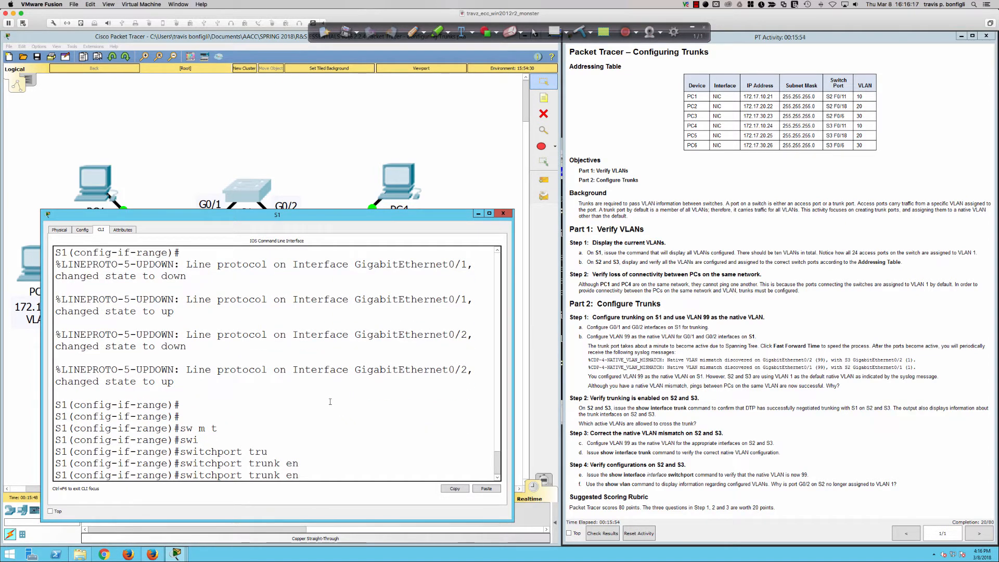
key("BackSpace")
key("BackSpace")
type("?")
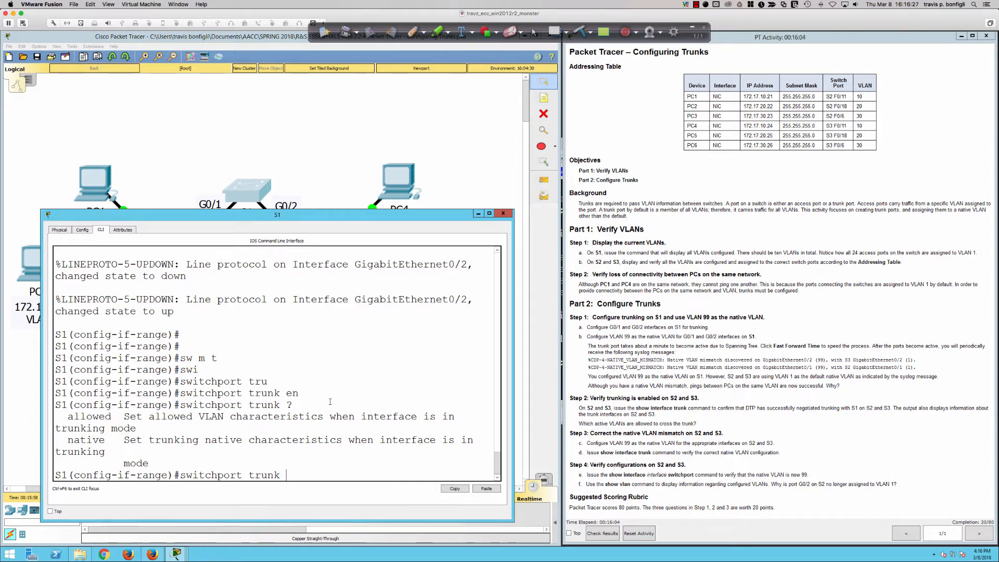
type("enc")
key("Tab")
type("dot")
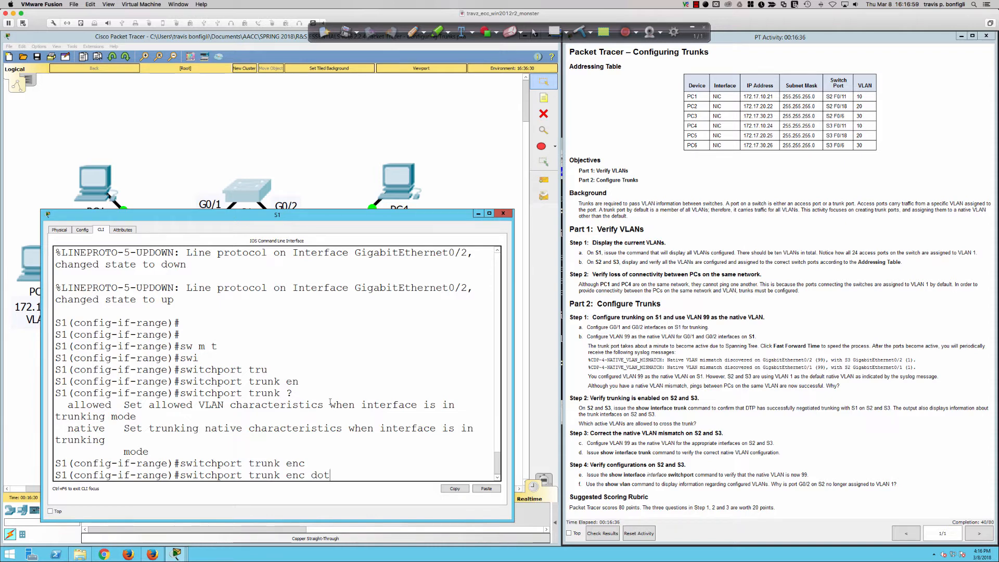
key("BackSpace")
key("BackSpace")
key("BackSpace")
key("BackSpace")
key("BackSpace")
key("BackSpace")
key("BackSpace")
key("BackSpace")
key("BackSpace")
key("BackSpace")
key("BackSpace")
key("BackSpace")
key("BackSpace")
key("BackSpace")
key("BackSpace")
key("BackSpace")
key("BackSpace")
key("BackSpace")
key("BackSpace")
key("BackSpace")
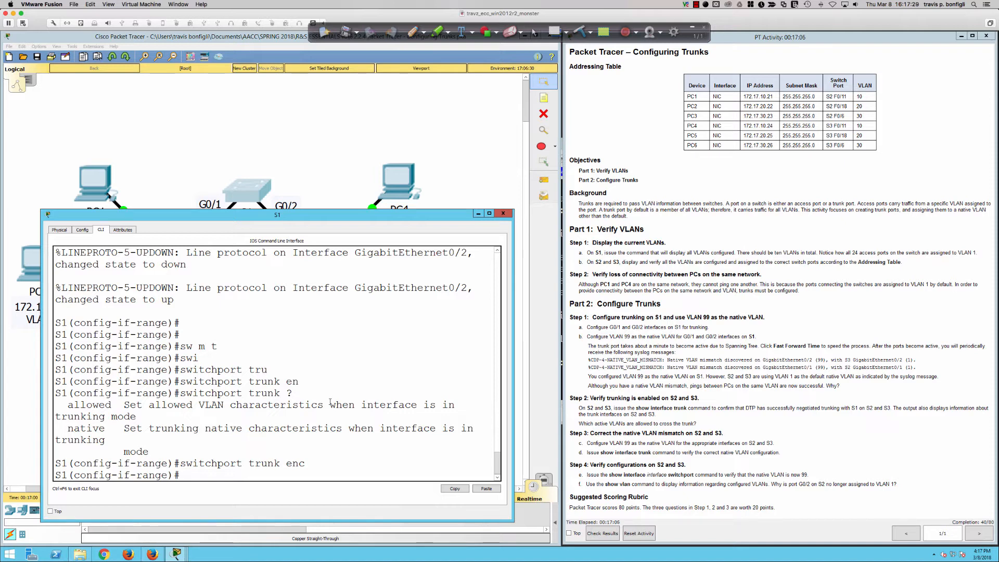
key("Return")
key("Return")
key("Return")
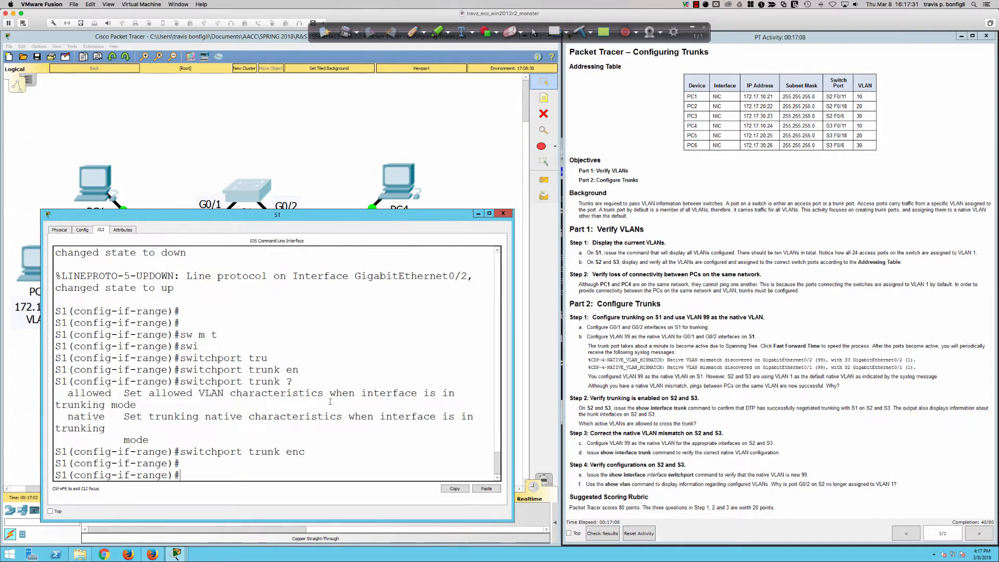
Reapply trunk mode to S1's G0/1 and G0/2 range with the short command "sw m t".
type("sw m t")
key("Return")
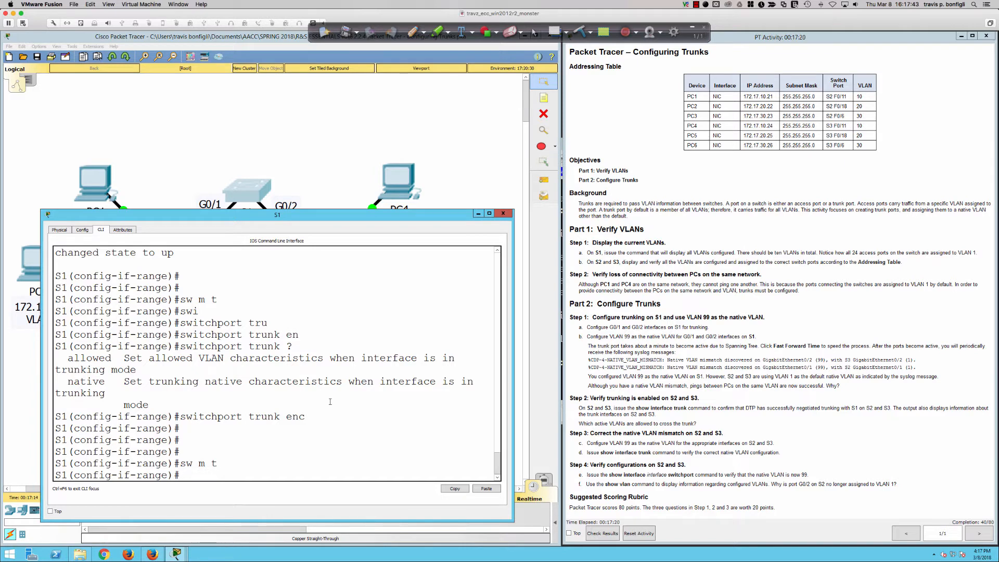
type("swi")
key("Tab")
type("t n")
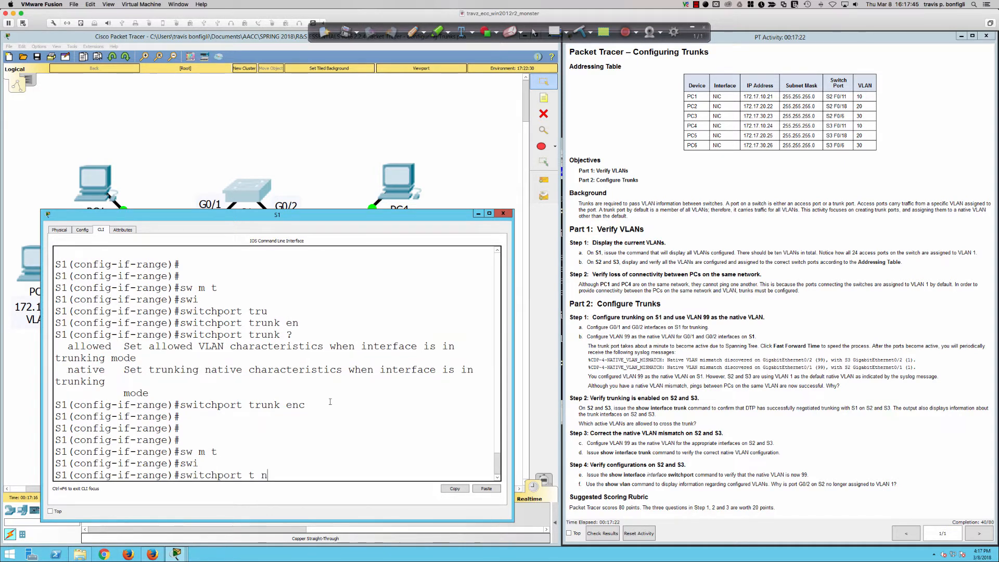
key("Tab")
type("v")
key("Tab")
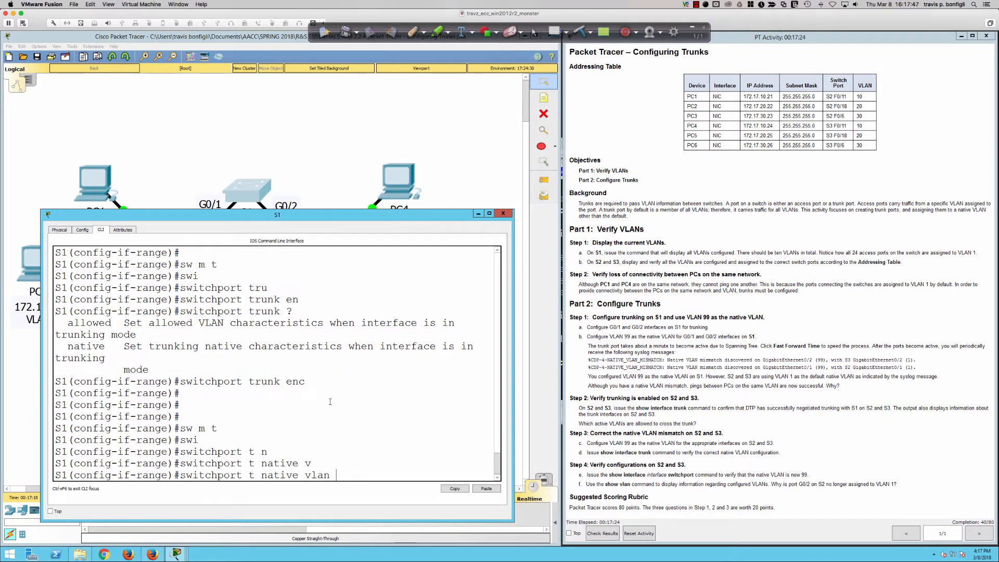
type("99")
key("BackSpace")
key("BackSpace")
key("BackSpace")
key("BackSpace")
key("BackSpace")
key("BackSpace")
key("BackSpace")
key("BackSpace")
key("BackSpace")
key("BackSpace")
key("BackSpace")
key("BackSpace")
key("BackSpace")
key("BackSpace")
key("BackSpace")
key("BackSpace")
key("BackSpace")
key("BackSpace")
key("BackSpace")
key("BackSpace")
key("BackSpace")
key("BackSpace")
key("BackSpace")
key("BackSpace")
key("BackSpace")
key("BackSpace")
key("BackSpace")
key("Return")
key("Return")
key("Return")
Show S1's G0/1 interface details with "do sh int gi0/1" and its switchport settings with "do sh int gi0/1 switch".
type("d")
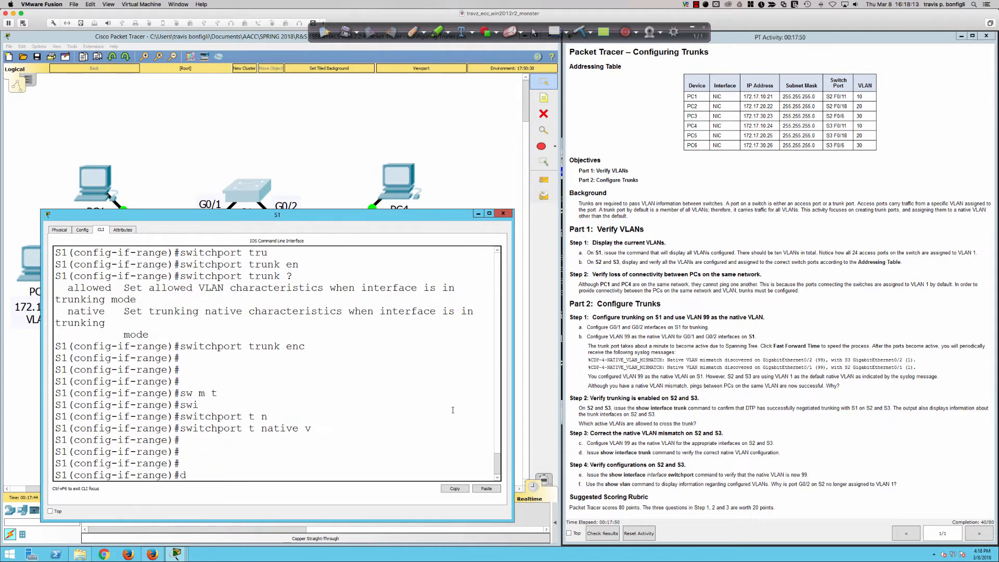
type("o sh int gi0/1")
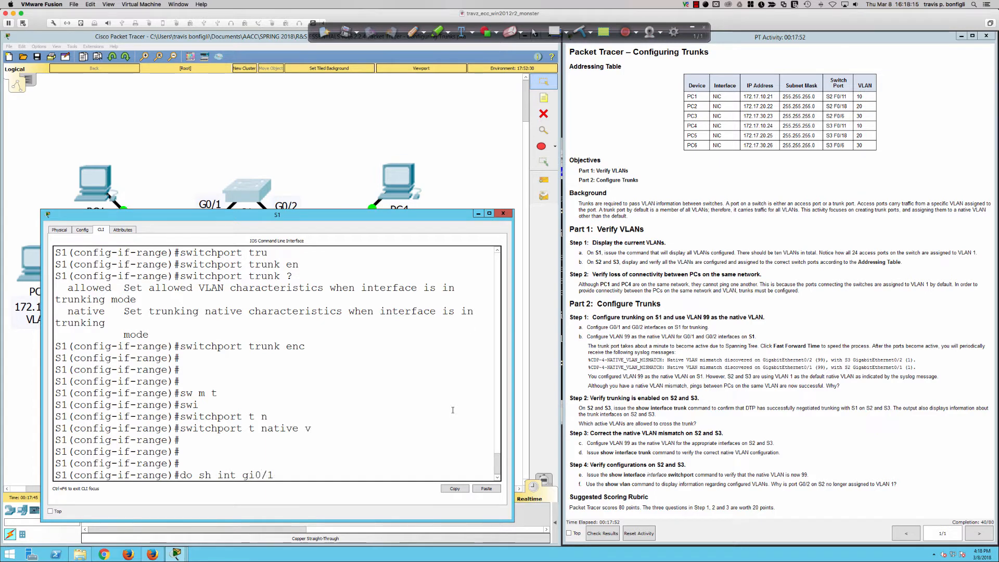
key("Return")
key("Up")
type("s")
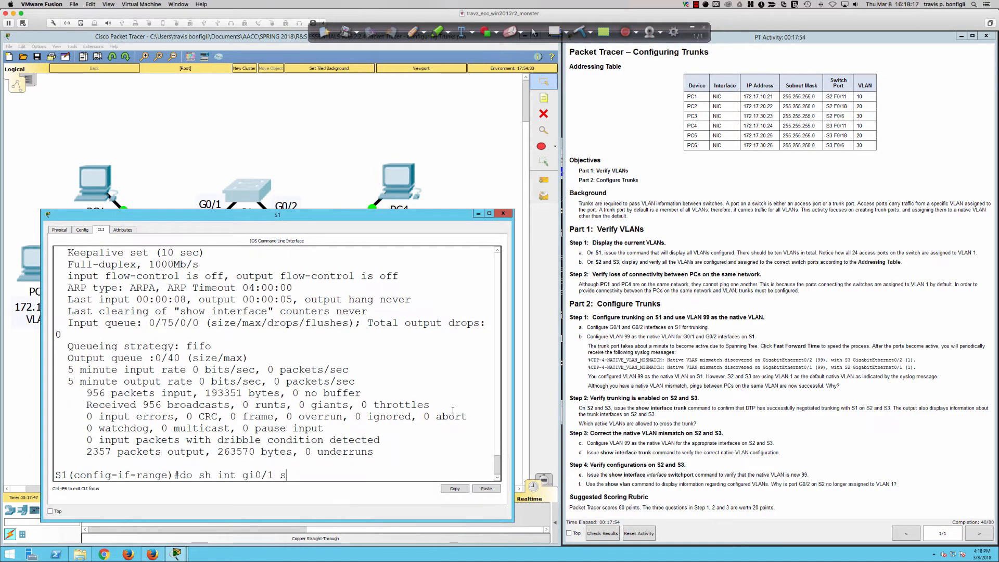
type("witch")
key("Return")
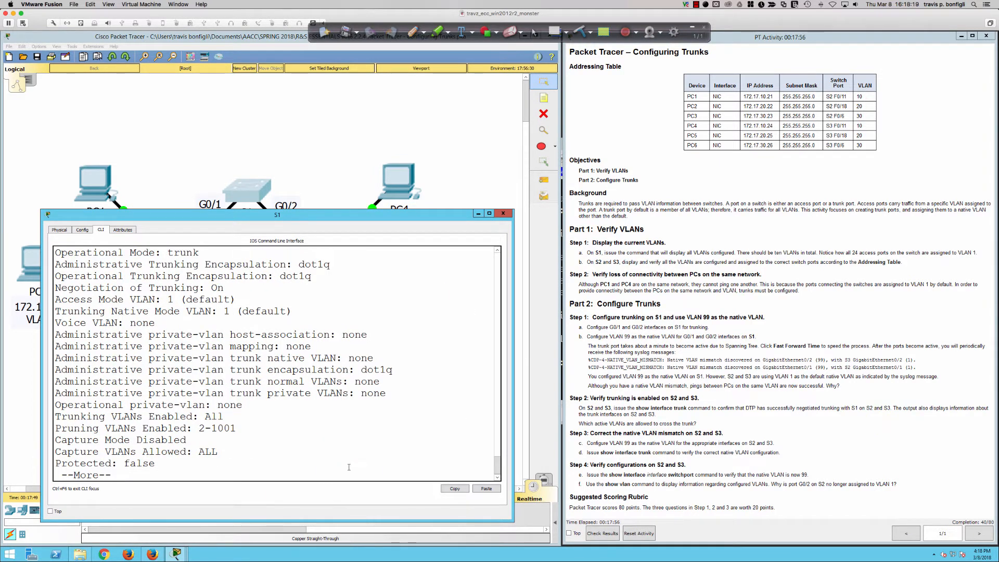
Highlight the Administrative Mode, Operational Mode, Trunking Encapsulation and Negotiation of Trunking lines to examine them, and exit the paged output.
scroll(194, 382, "up", 3)
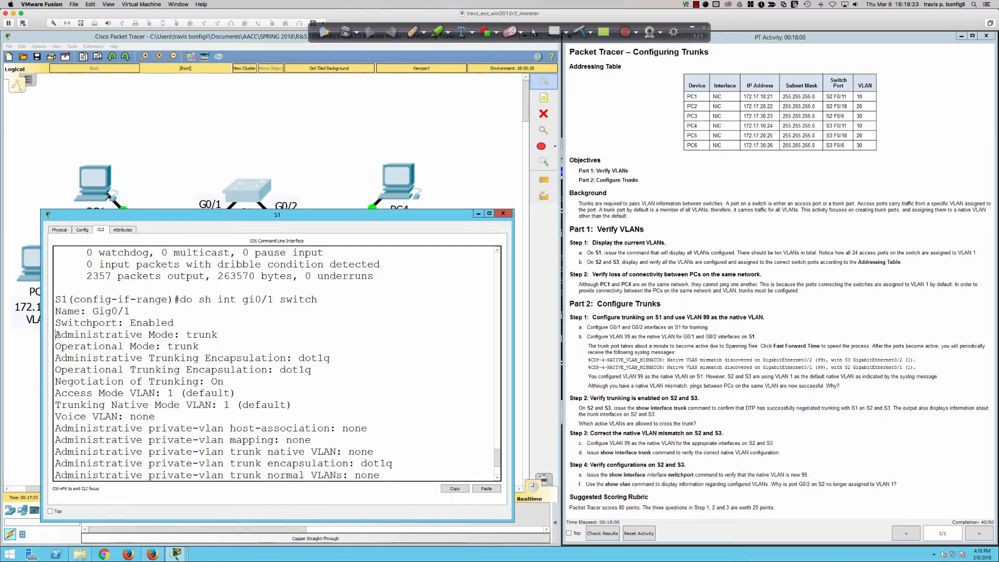
left_click_drag(54, 335, 224, 339)
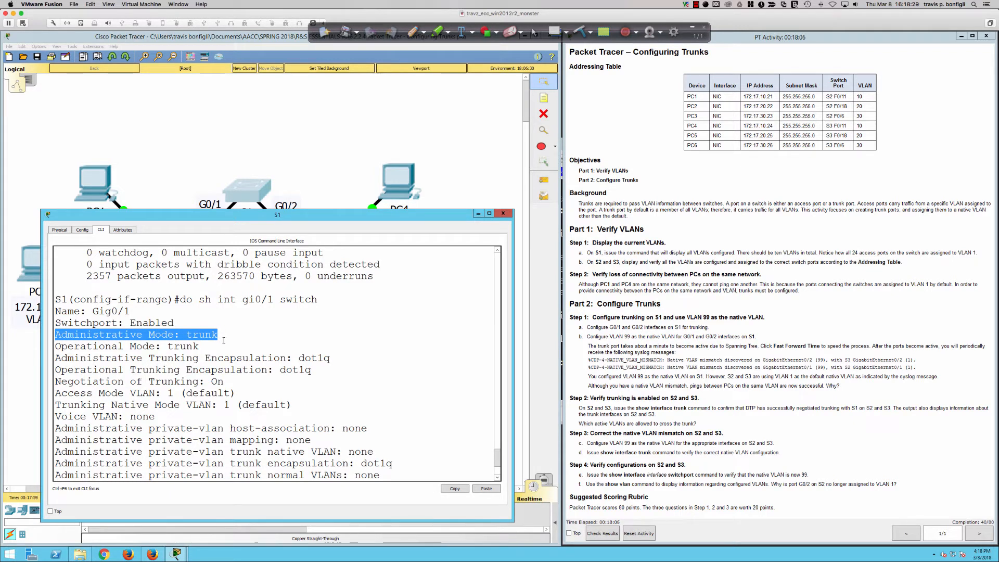
left_click_drag(223, 340, 224, 346)
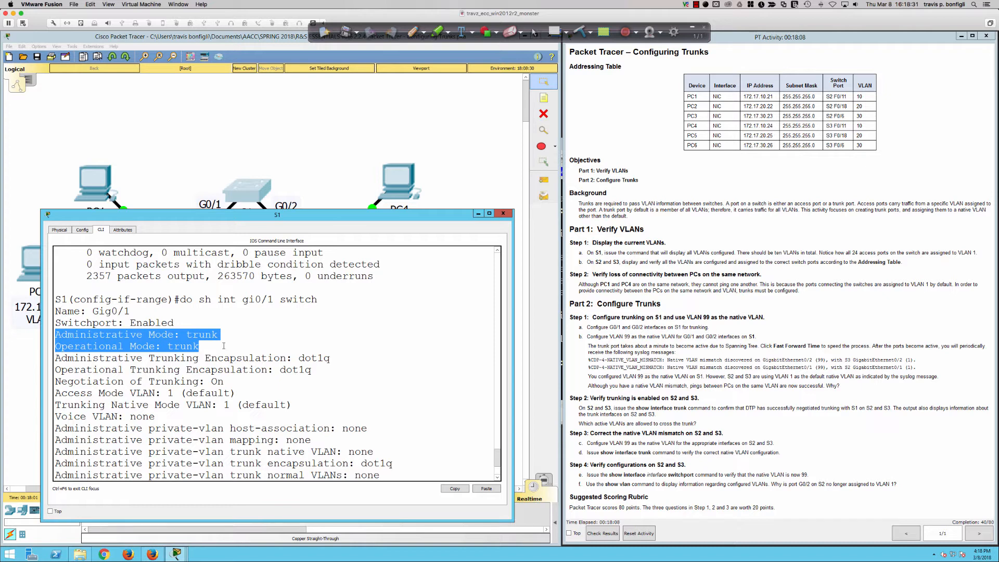
left_click_drag(224, 346, 326, 375)
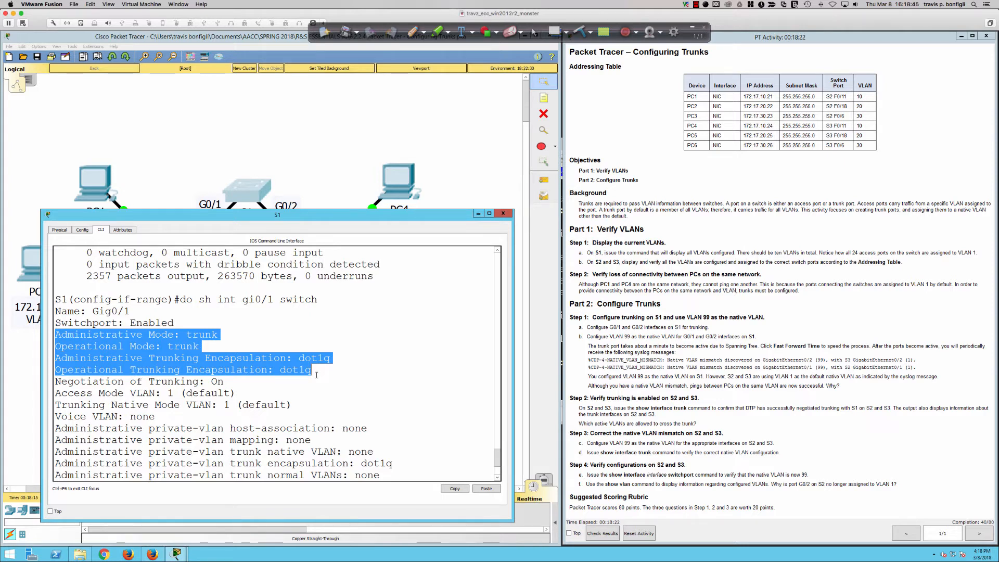
scroll(319, 374, "down", 2)
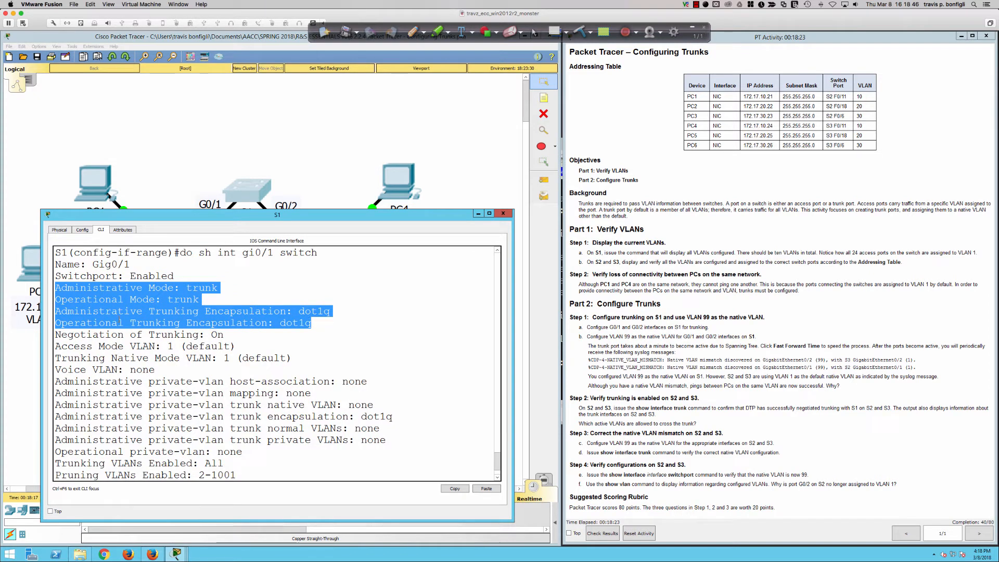
left_click_drag(225, 335, 45, 331)
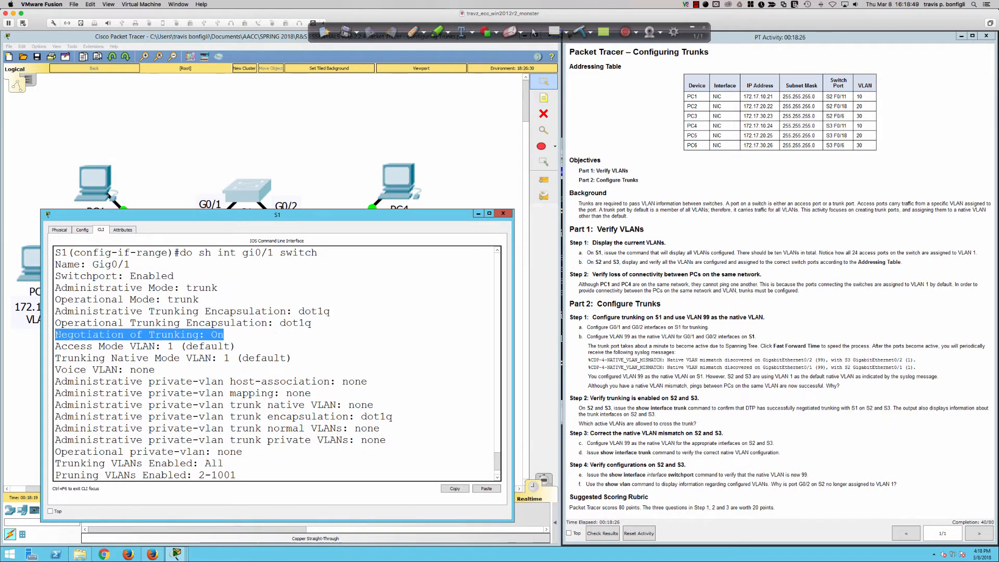
scroll(351, 388, "down", 2)
key("q")
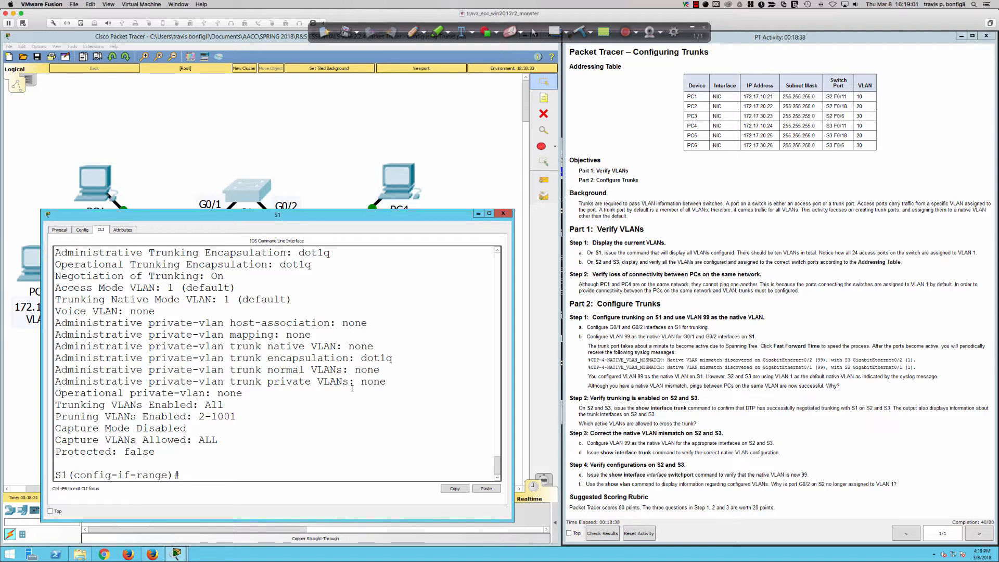
Disable trunk negotiation on S1's G0/1 and G0/2 range with "switchport nonegotiate".
type("swi")
key("Tab")
type("non")
key("Tab")
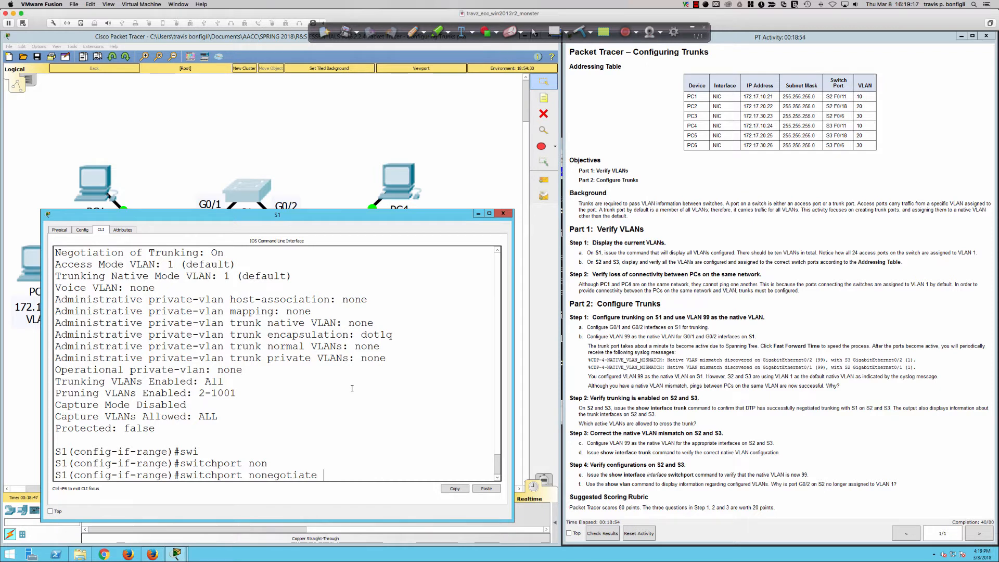
key("Return")
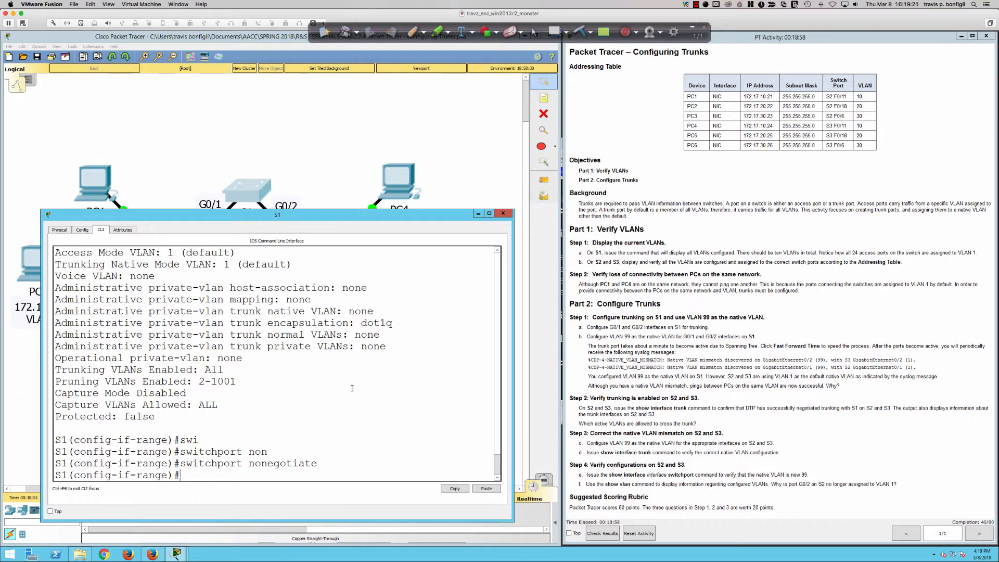
Redisplay G0/1's switchport settings with "do sh int gi0/1 switch" and examine the trunking negotiation and native VLAN lines.
type("do sh int gi0/1 switch")
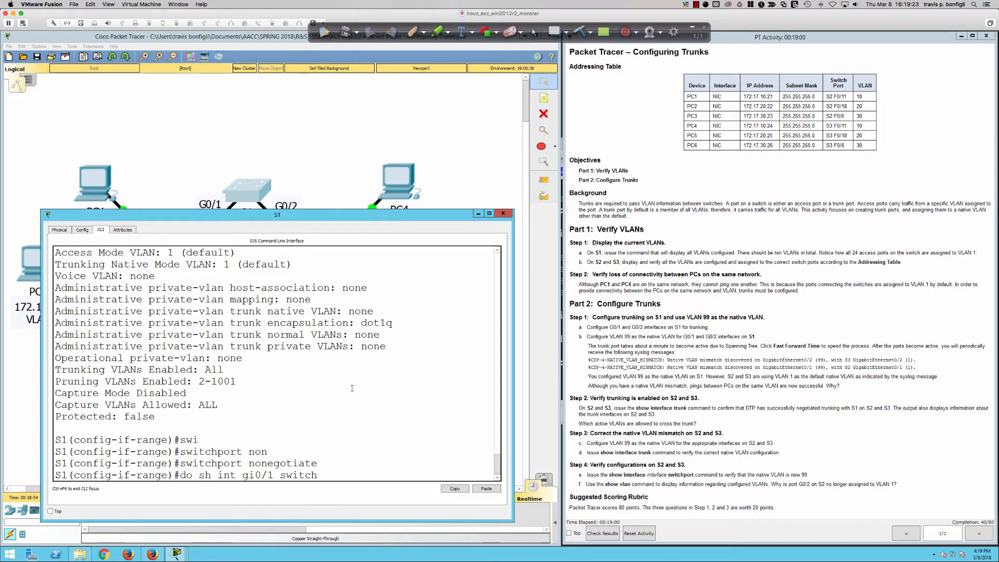
key("Return")
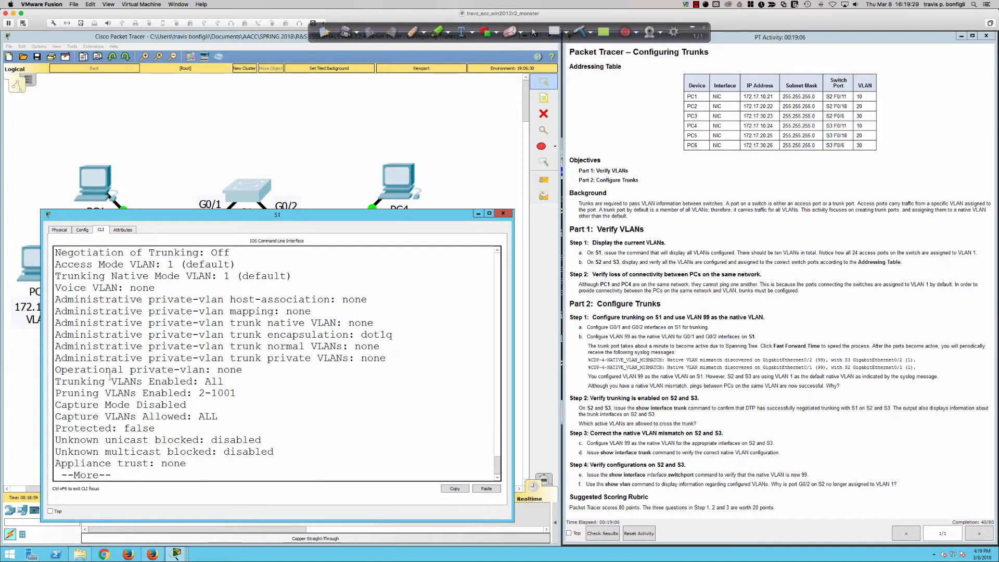
scroll(126, 359, "up", 2)
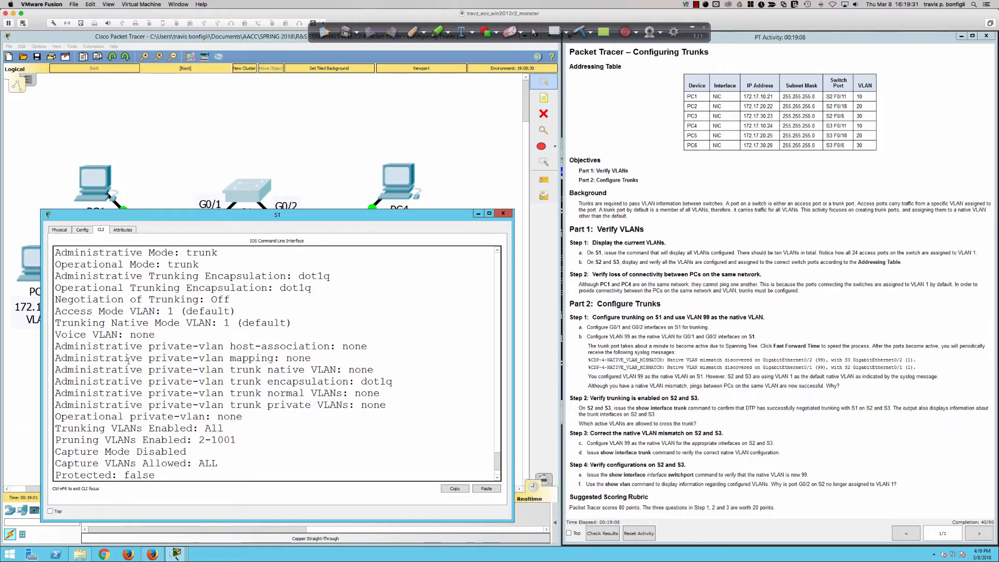
scroll(128, 360, "down", 2)
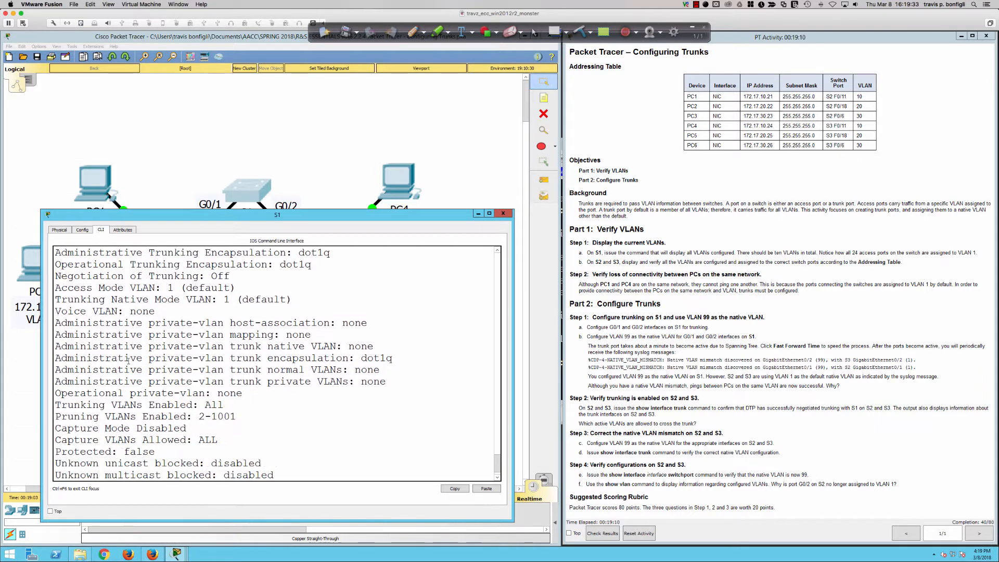
key("space")
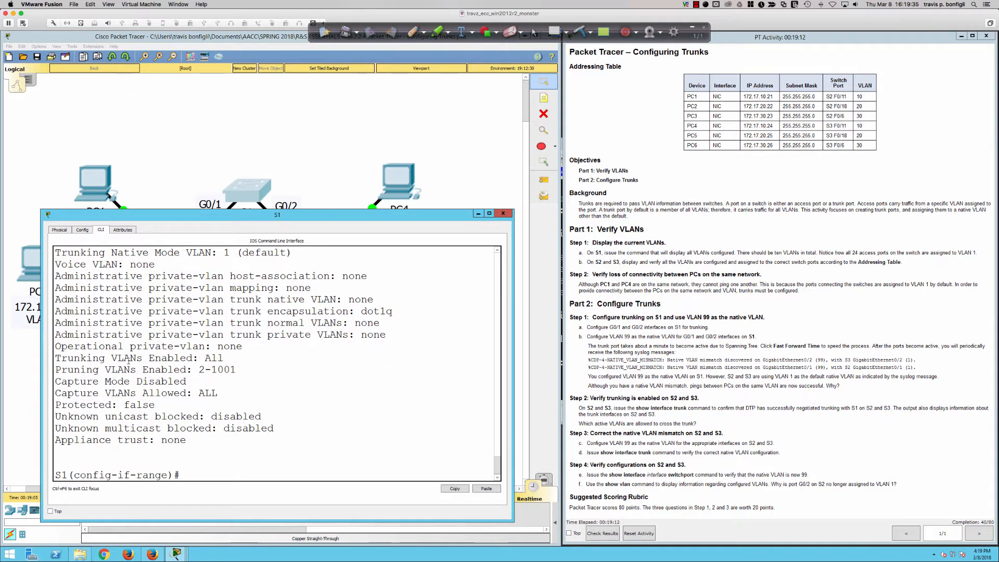
scroll(144, 393, "up", 4)
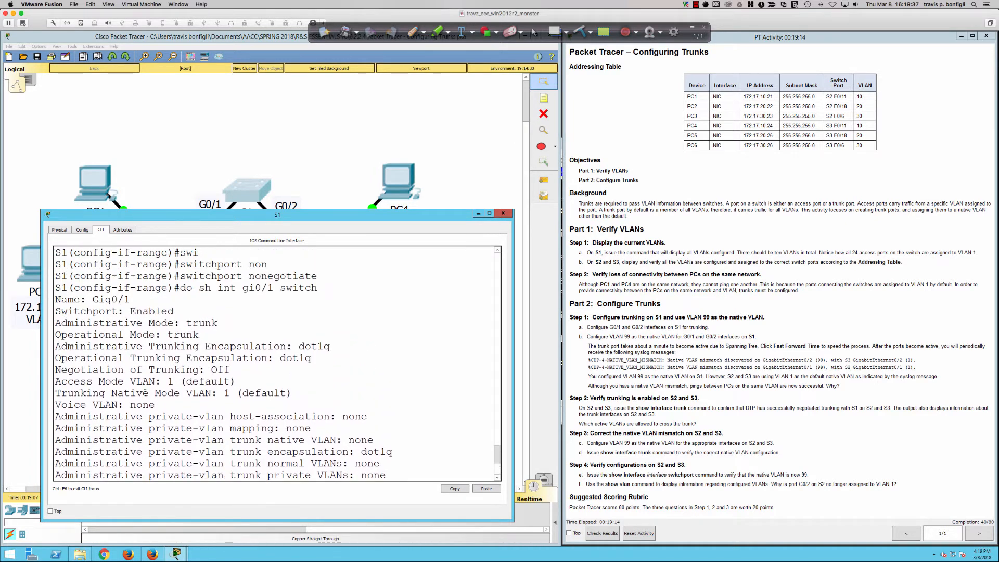
Highlight the encapsulation, Negotiation of Trunking, Administrative and Operational Mode, and Trunking Native Mode VLAN lines to examine G0/1's settings.
left_click_drag(173, 347, 190, 358)
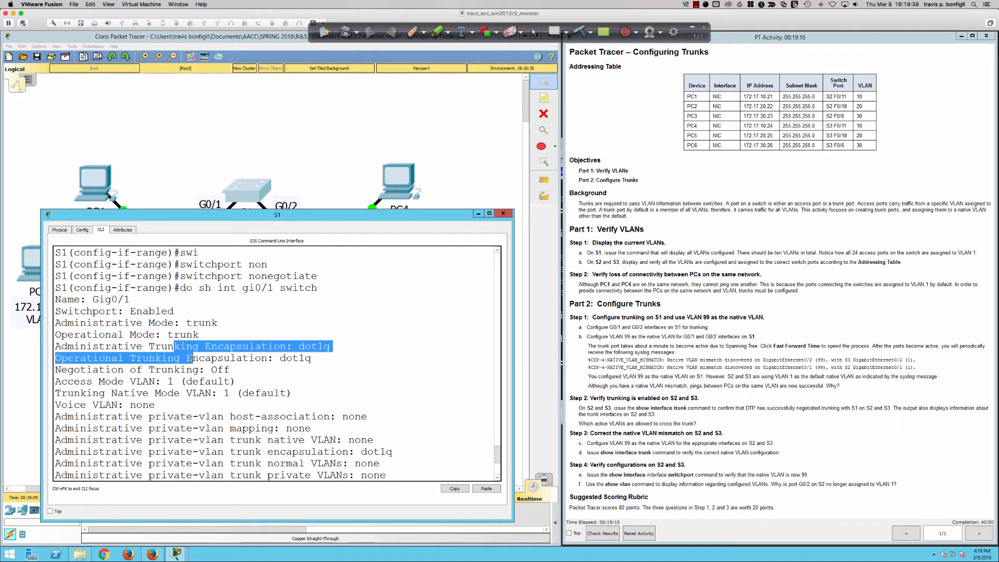
left_click(111, 369)
left_click_drag(55, 369, 235, 369)
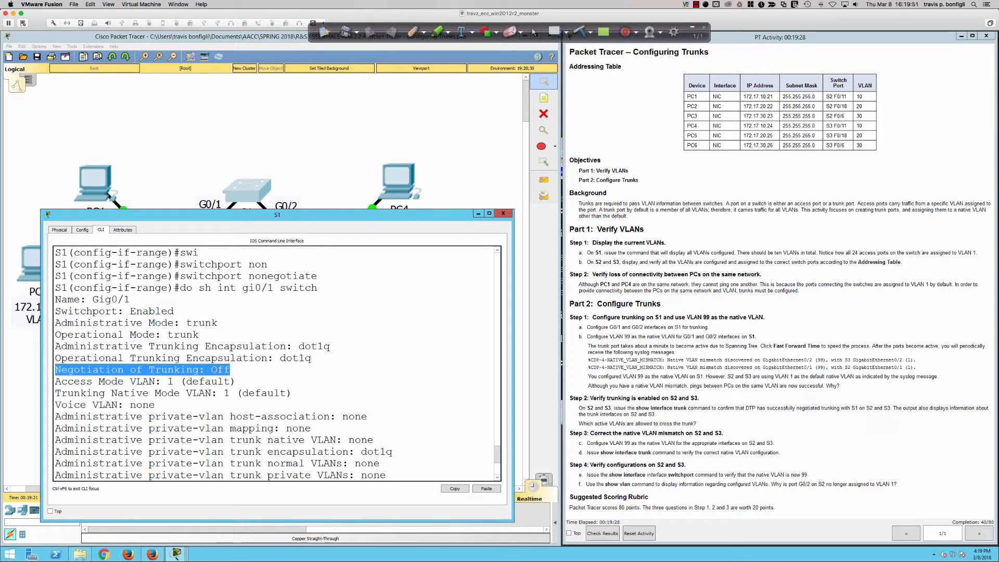
left_click_drag(198, 334, 103, 324)
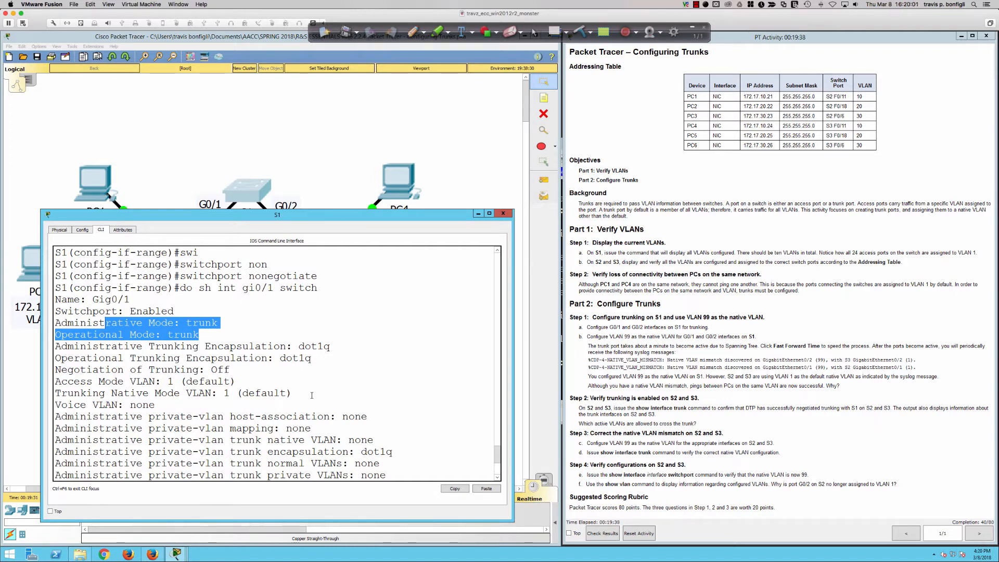
left_click_drag(105, 394, 296, 391)
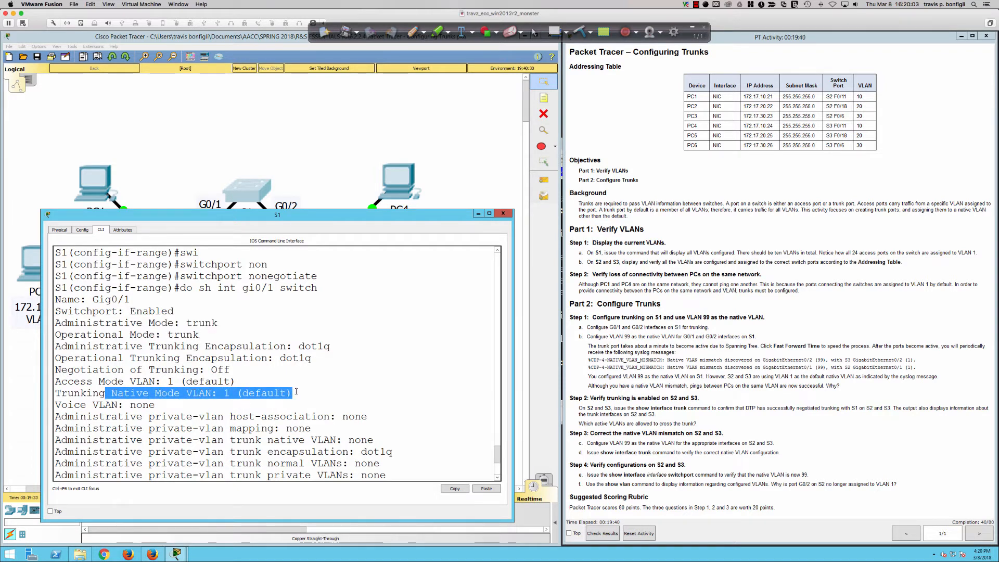
Set the native VLAN of S1's G0/1 and G0/2 trunks to 99 with "sw trunk native vlan 99".
scroll(295, 397, "down", 4)
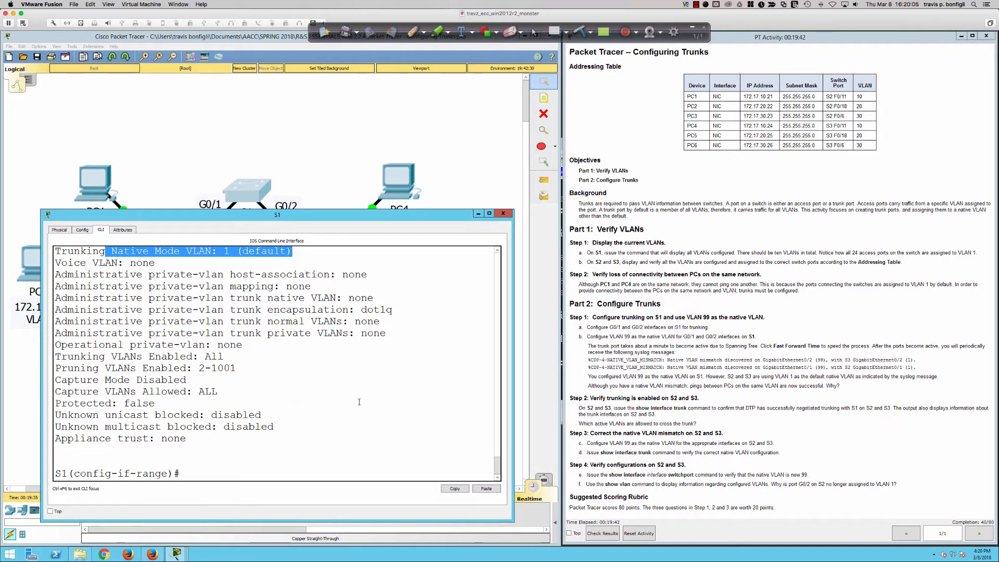
type("sw ")
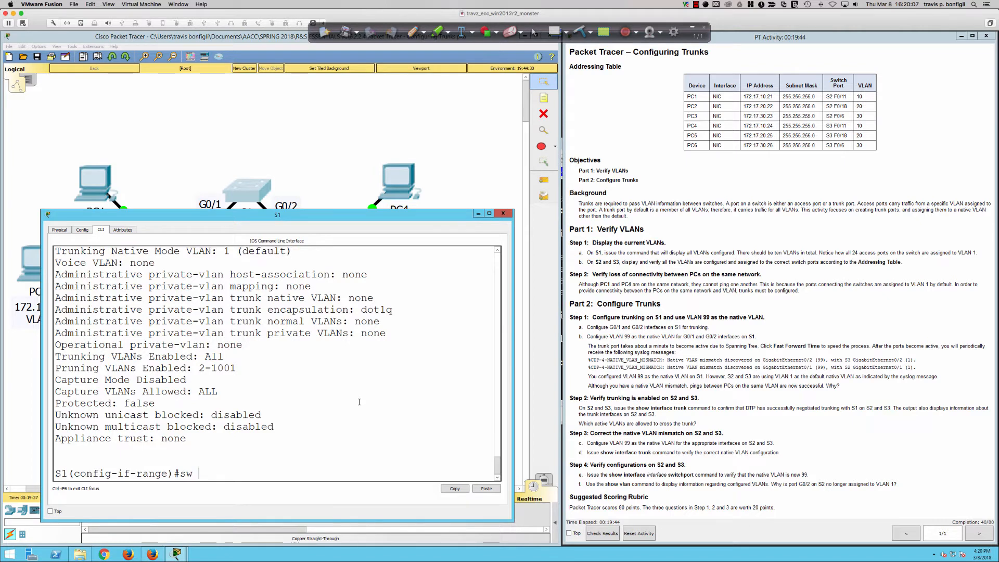
type("tru")
key("Tab")
key("BackSpace")
type("ru")
key("Tab")
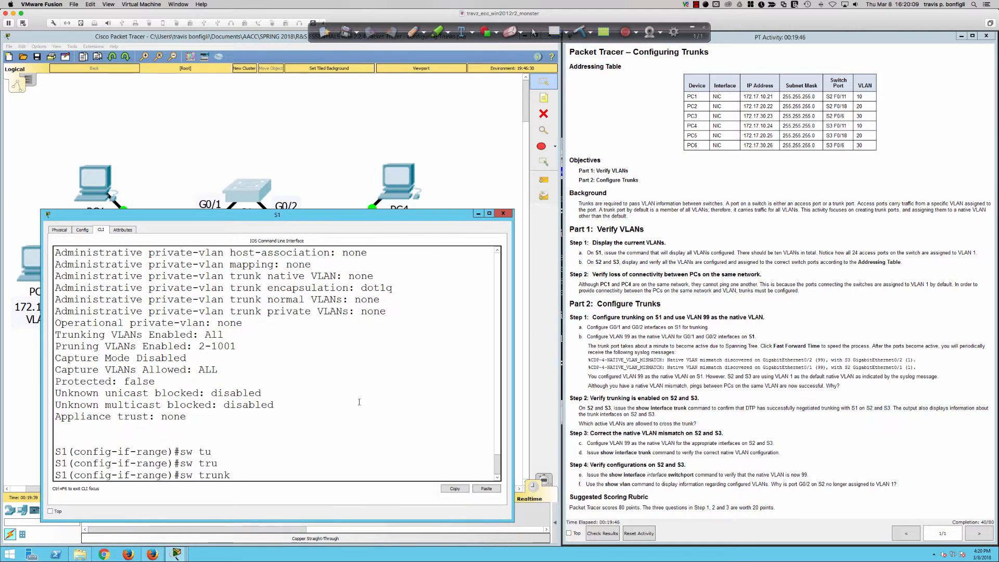
type("n")
key("Tab")
type("v")
key("Tab")
type("99")
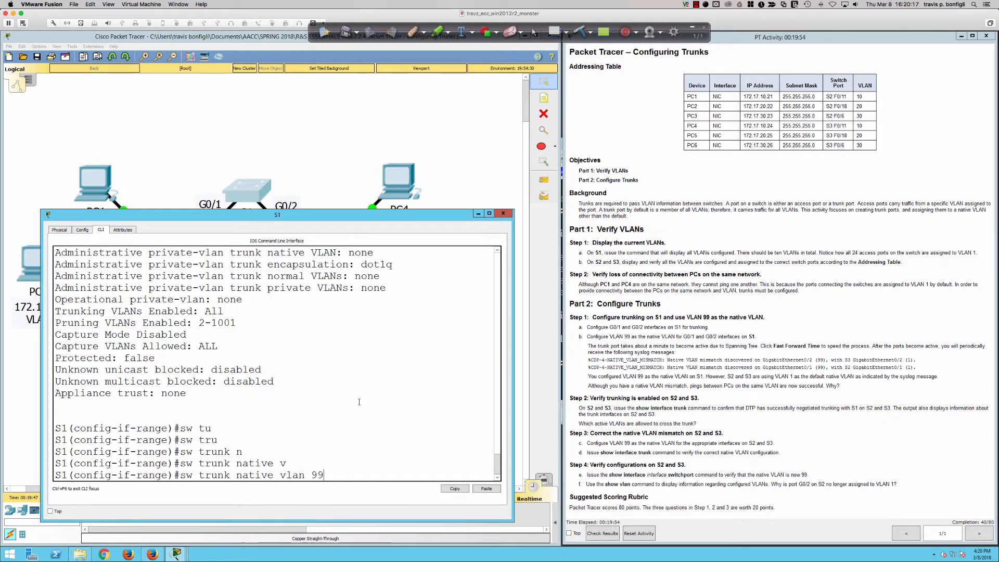
key("Return")
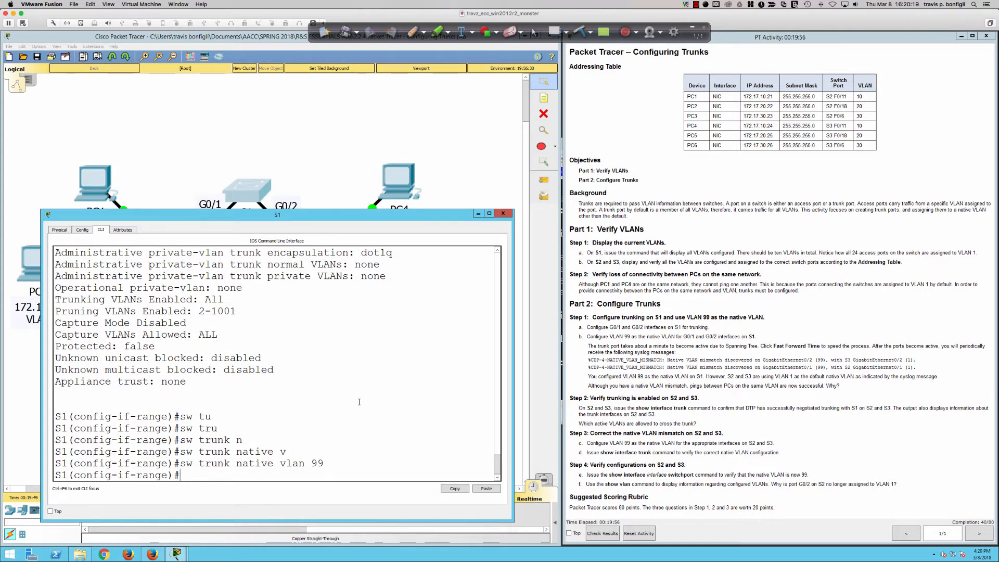
Bring S1's console back up from the topology and refresh its prompt several times to watch for syslog messages.
left_click(232, 166)
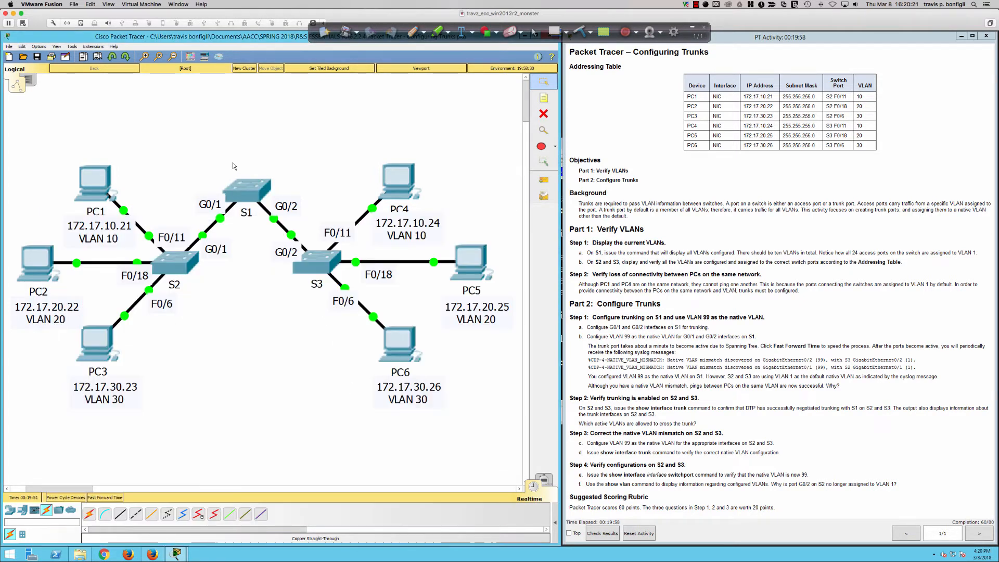
left_click(249, 192)
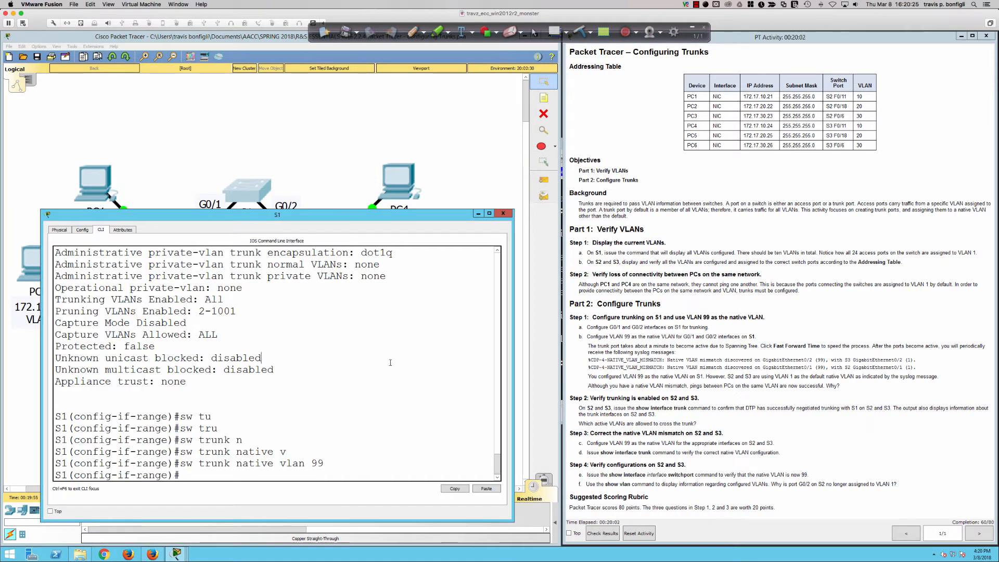
key("Return")
key("Return")
key("Return")
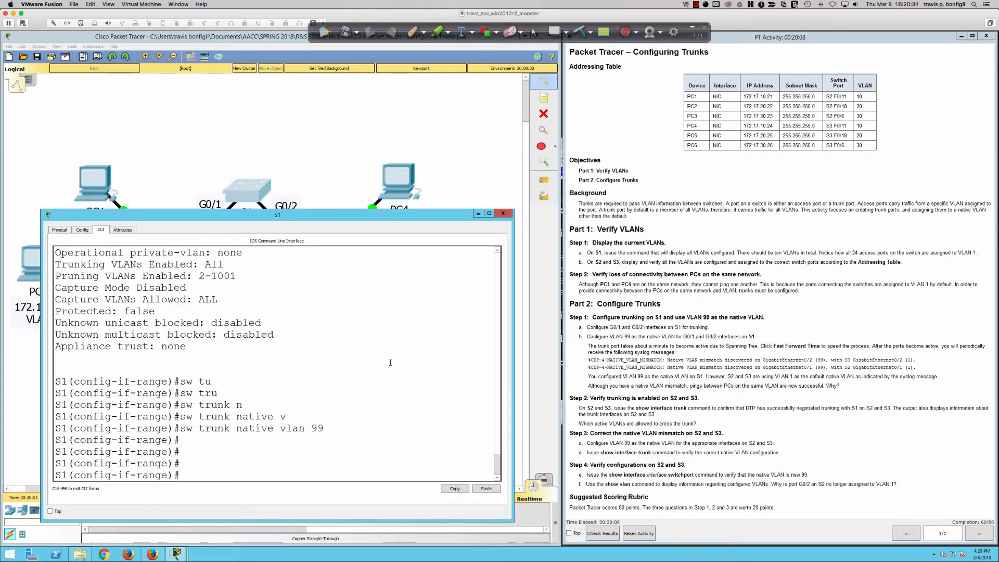
key("Return")
key("Return")
key("Return")
key("Return")
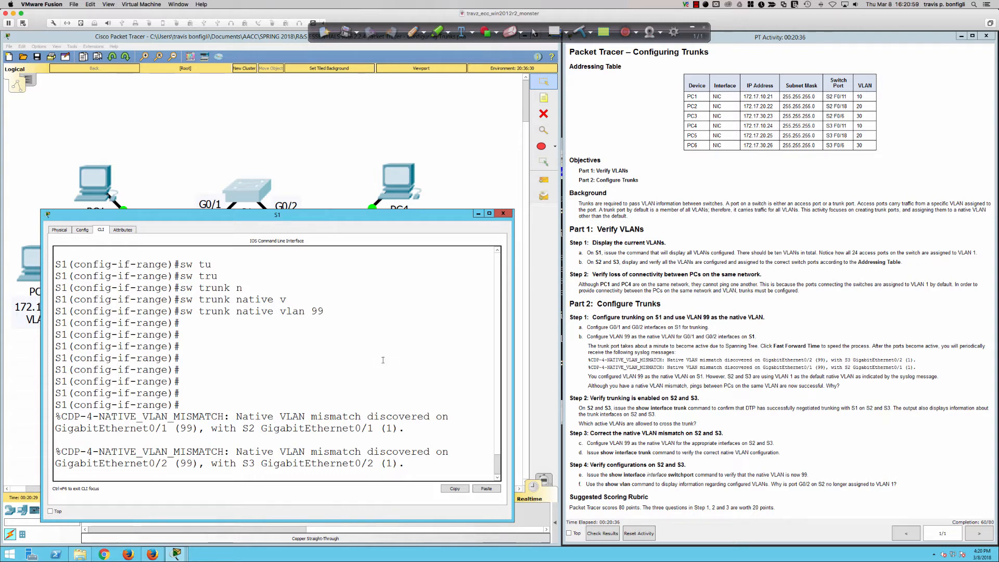
With the Ink2Go pen, trace the S1–S2 and S1–S3 trunk links on the topology and label them 99 and 88.
left_click(150, 136)
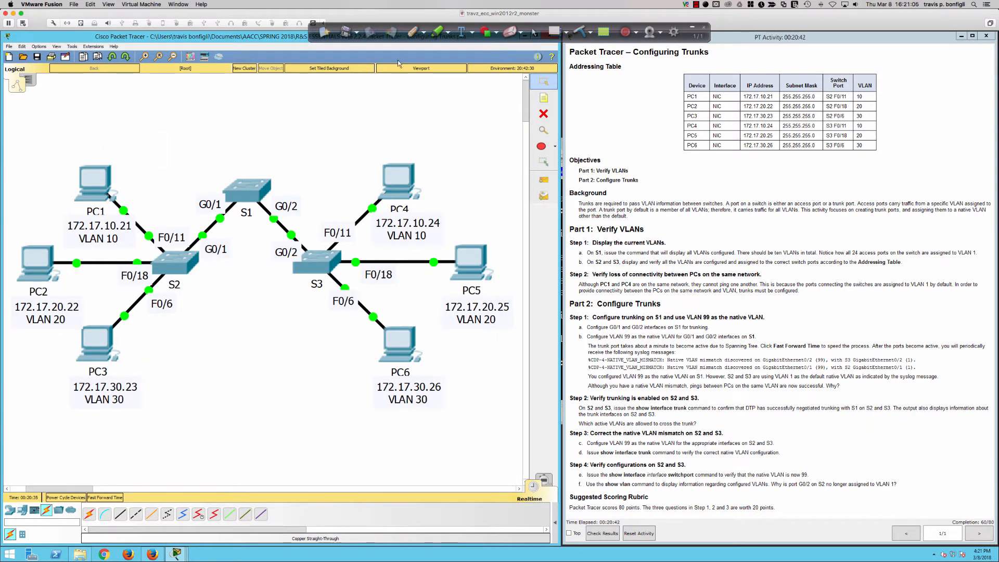
left_click(413, 31)
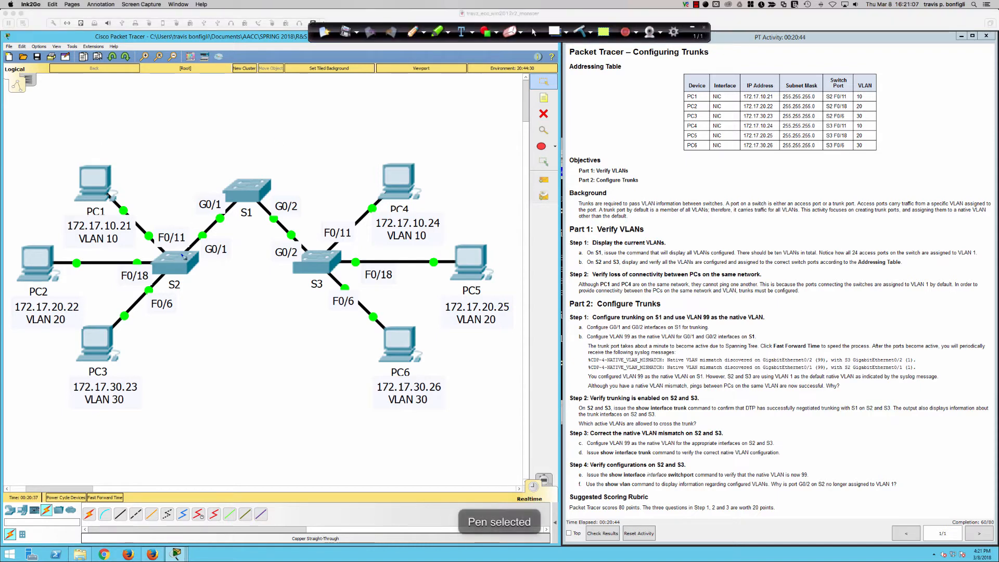
mouse_move(186, 252)
left_mouse_down()
mouse_move(235, 204)
mouse_move(179, 156)
mouse_move(183, 165)
left_mouse_up()
mouse_move(158, 121)
left_mouse_down()
mouse_move(163, 138)
mouse_move(176, 137)
left_mouse_up()
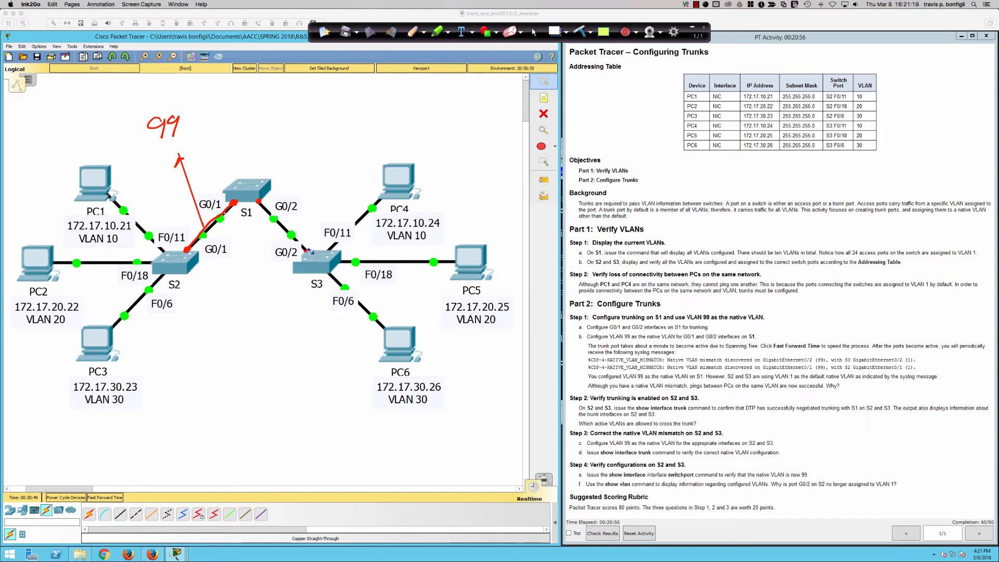
mouse_move(294, 212)
left_mouse_down()
mouse_move(345, 156)
mouse_move(334, 166)
left_mouse_up()
mouse_move(344, 119)
left_mouse_down()
mouse_move(332, 133)
mouse_move(345, 118)
left_mouse_up()
mouse_move(363, 111)
left_mouse_down()
mouse_move(355, 130)
mouse_move(363, 110)
left_mouse_up()
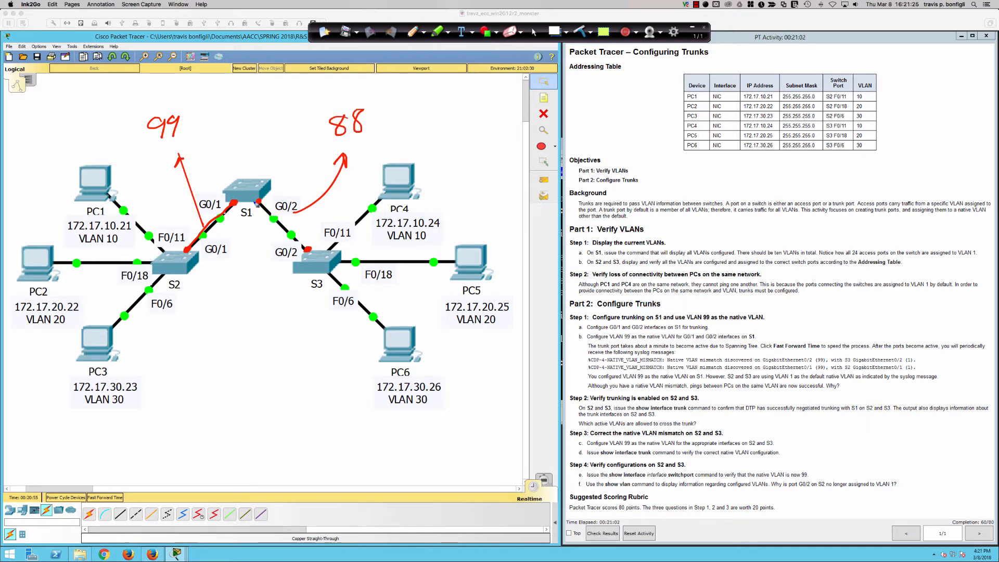
left_click_drag(260, 202, 310, 249)
Bracket the native VLAN mismatch messages in the lab instructions and circle S2 and S1 on the topology.
mouse_move(602, 347)
left_mouse_down()
mouse_move(577, 376)
mouse_move(604, 378)
left_mouse_up()
mouse_move(913, 343)
left_mouse_down()
mouse_move(940, 348)
mouse_move(936, 384)
left_mouse_up()
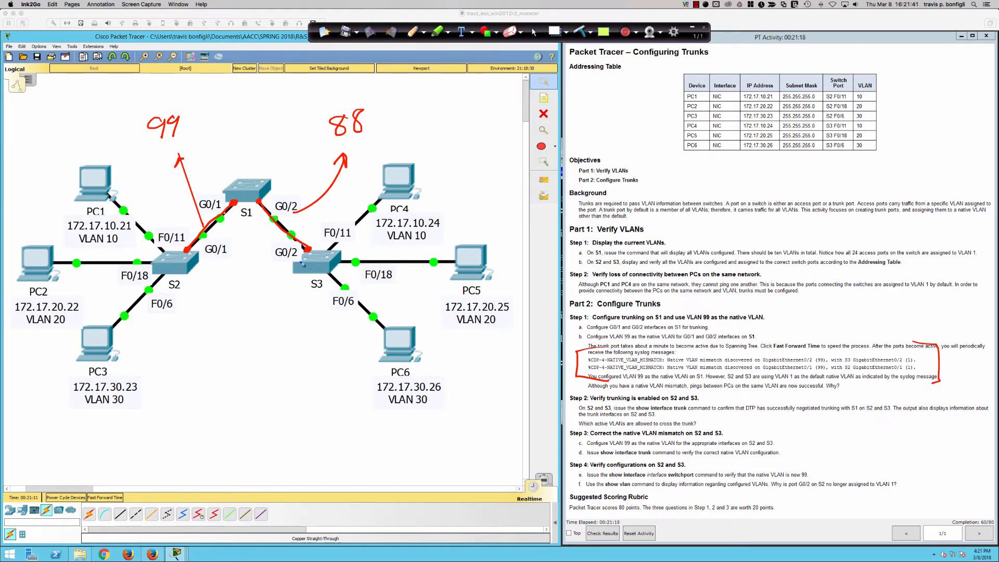
mouse_move(156, 242)
left_mouse_down()
mouse_move(193, 239)
mouse_move(151, 240)
left_mouse_up()
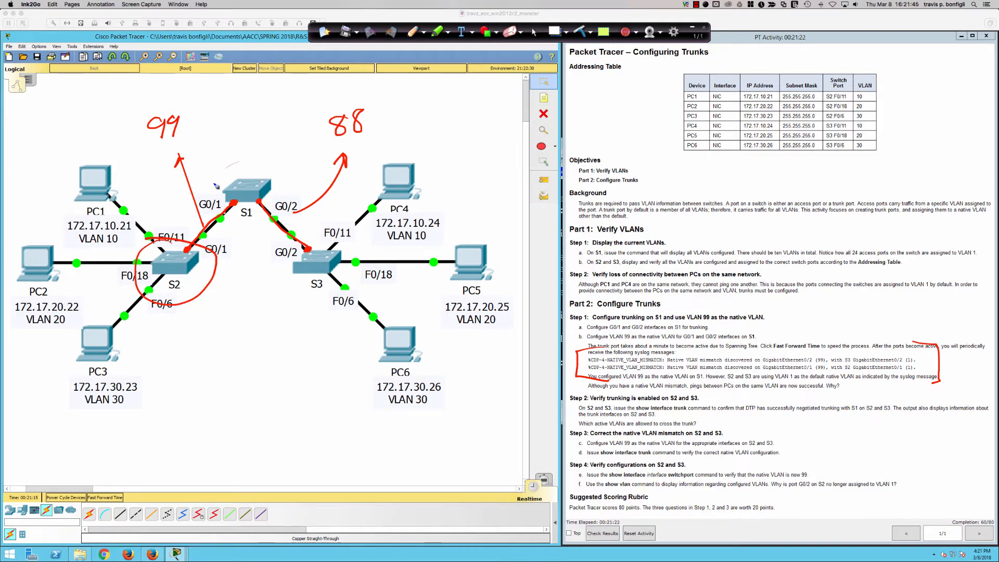
mouse_move(237, 164)
left_mouse_down()
mouse_move(289, 229)
mouse_move(235, 166)
left_mouse_up()
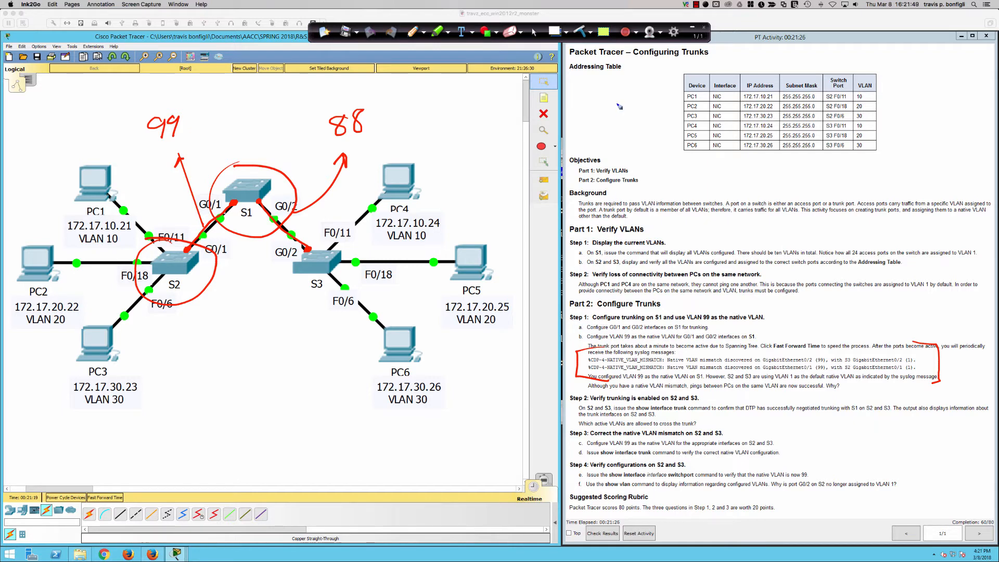
Clear all pen annotations, return to the normal pointer, and dismiss the interface-locked notice.
left_click(580, 31)
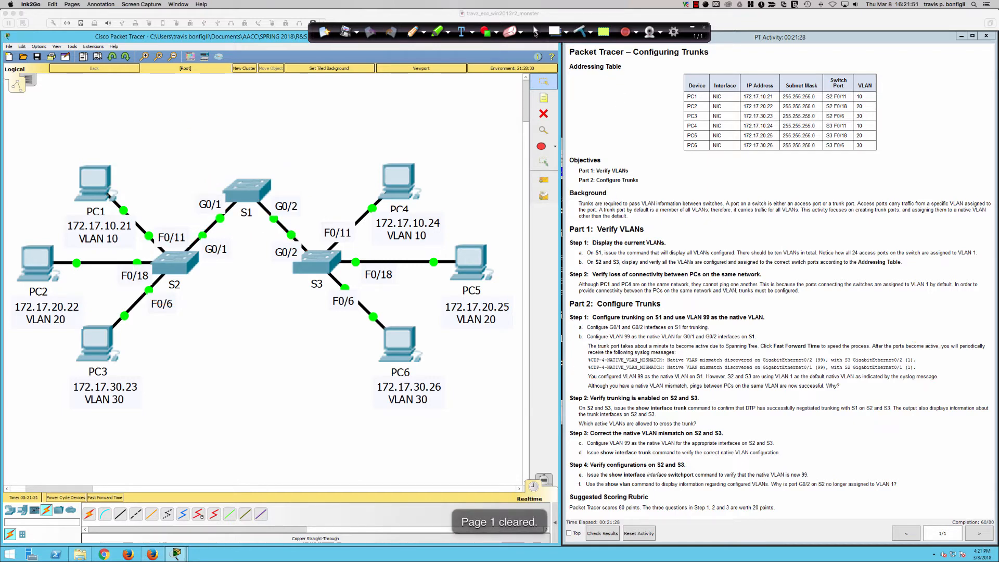
left_click(534, 31)
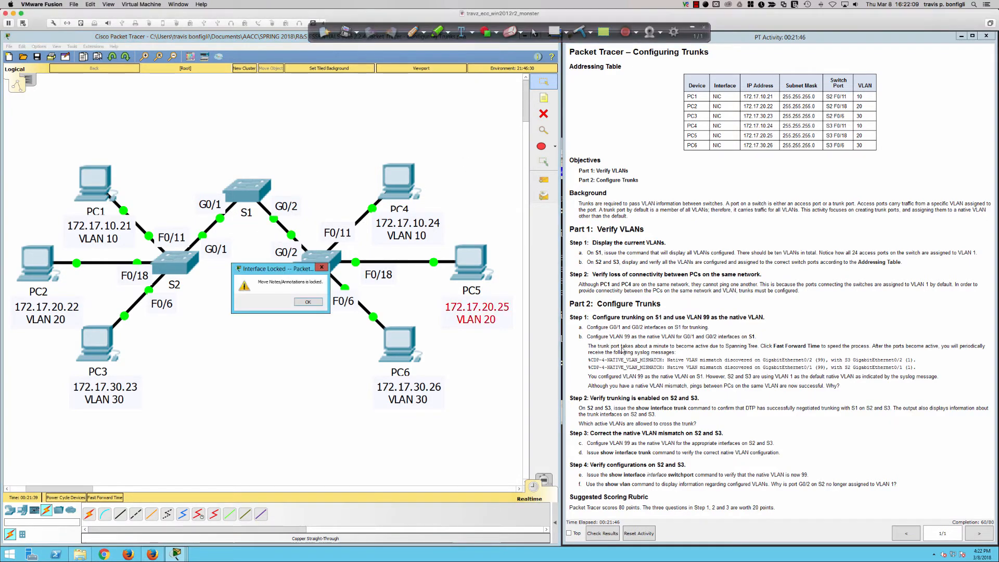
left_click(478, 319)
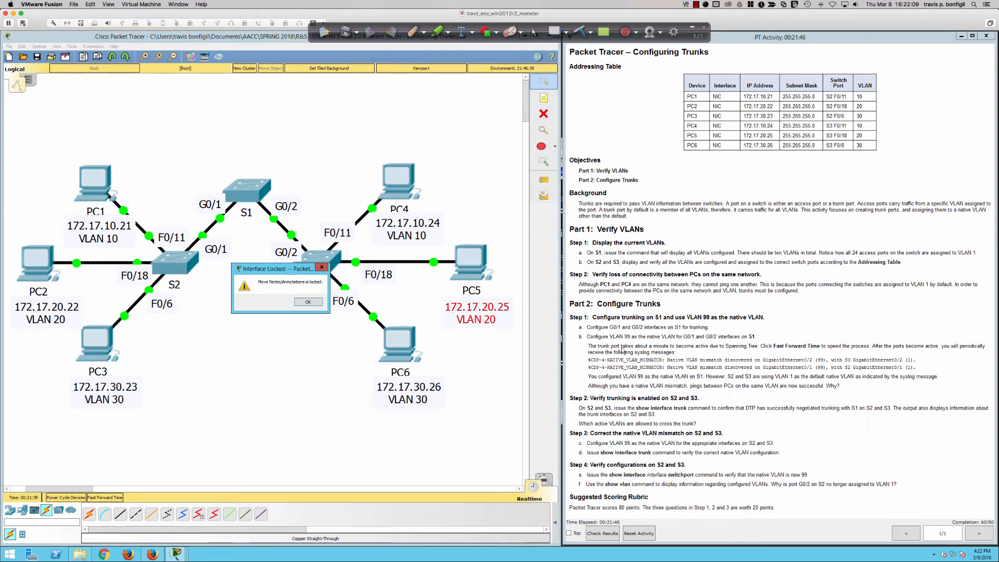
left_click(317, 302)
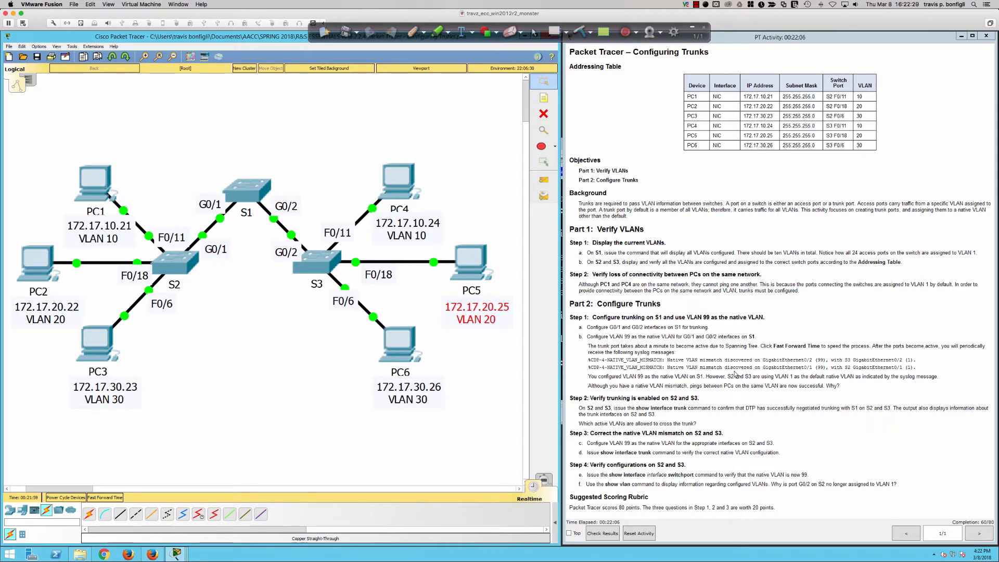
Repeat the "ping 172.17.10.24" test from PC1's command prompt to check connectivity to PC4.
left_click(92, 178)
key("Up")
key("Return")
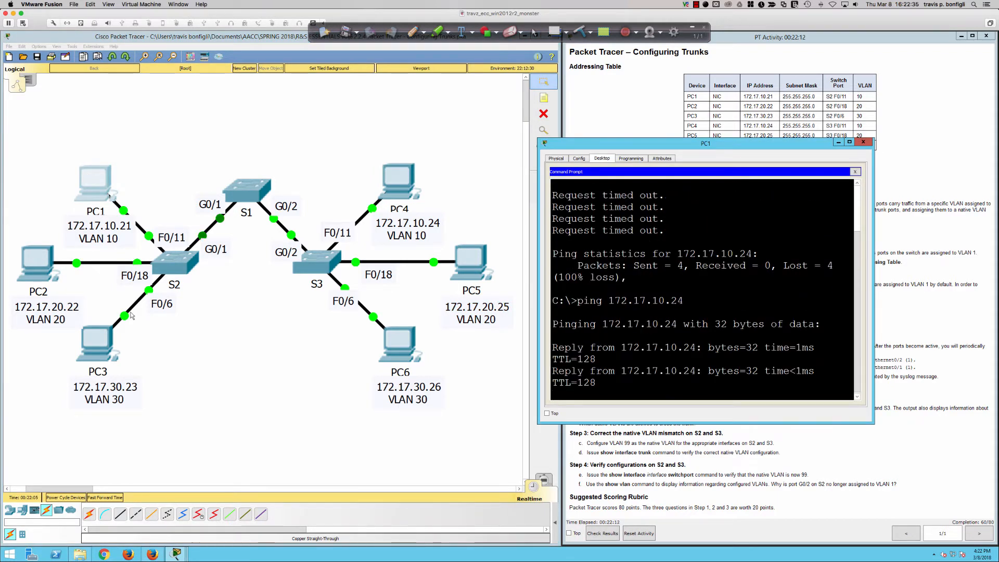
Test connectivity from PC2 to PC5 by running "ping 172.17.20.25" in PC2's command prompt.
left_click(25, 258)
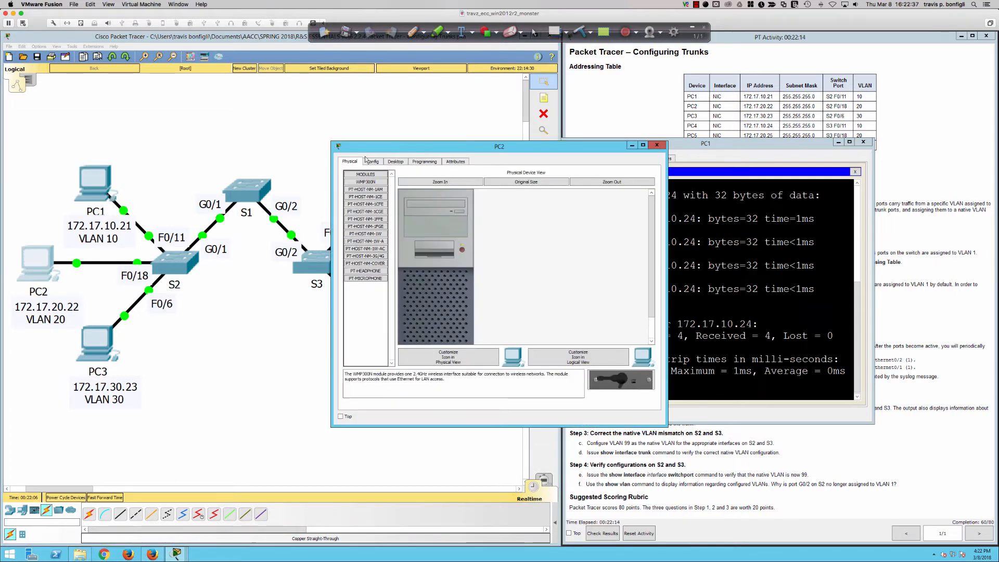
left_click_drag(390, 153, 683, 254)
left_click(690, 262)
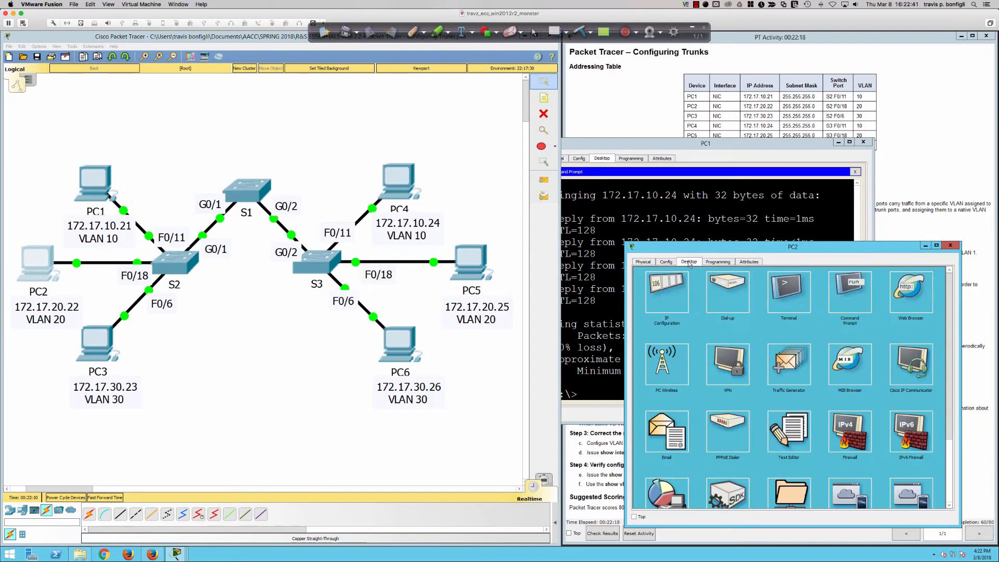
left_click(853, 294)
type("p")
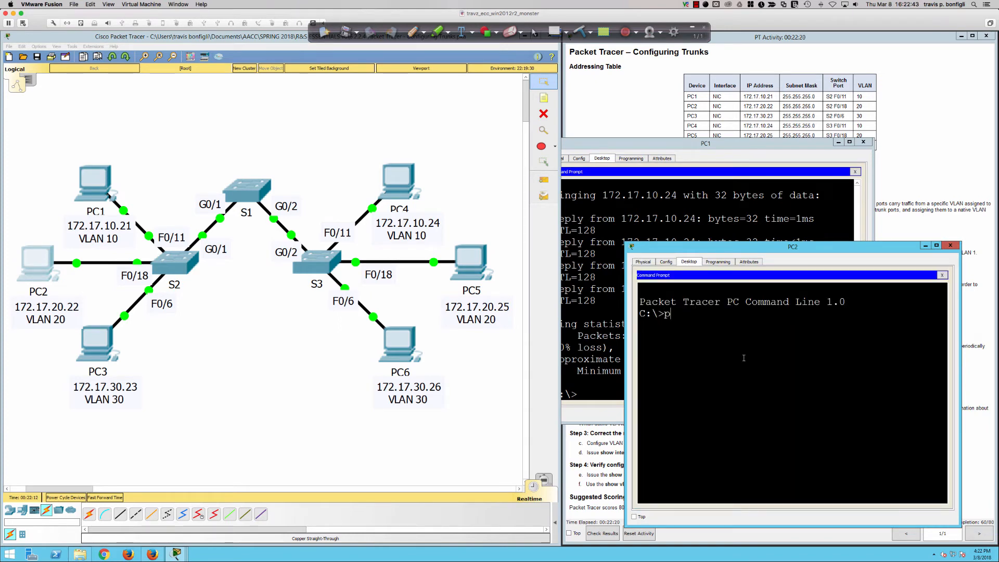
type("ing 172.17.20.25")
key("Return")
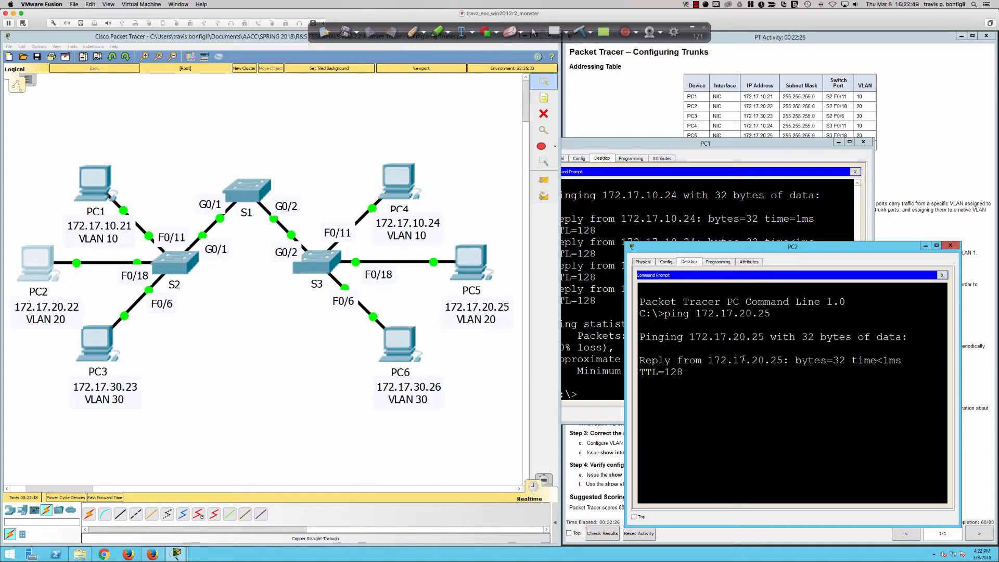
Test connectivity from PC3 to PC6 by running "ping 172.17.30.26" in PC3's command prompt.
left_click(91, 346)
double_click(452, 147)
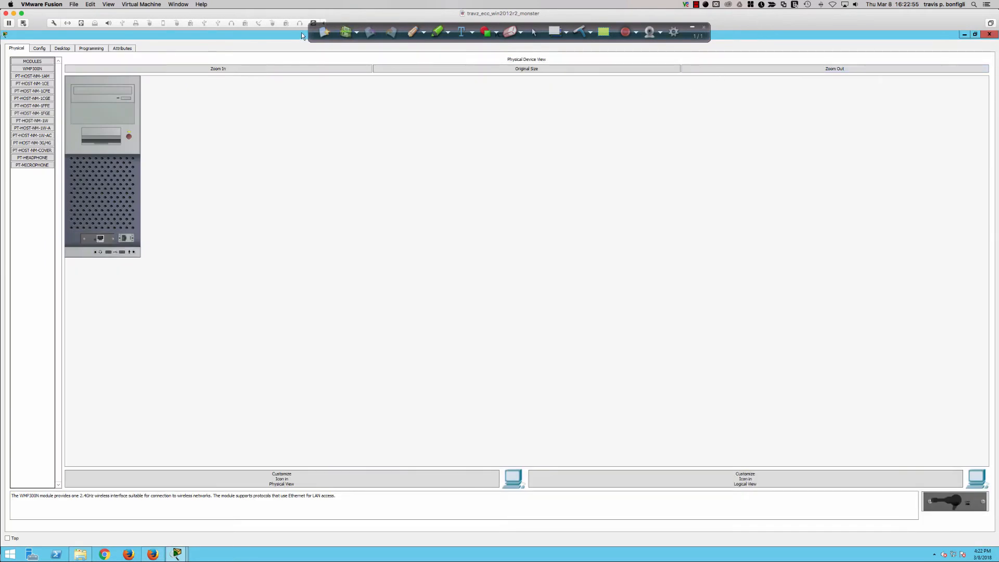
double_click(301, 34)
left_click_drag(541, 147, 841, 44)
left_click(698, 61)
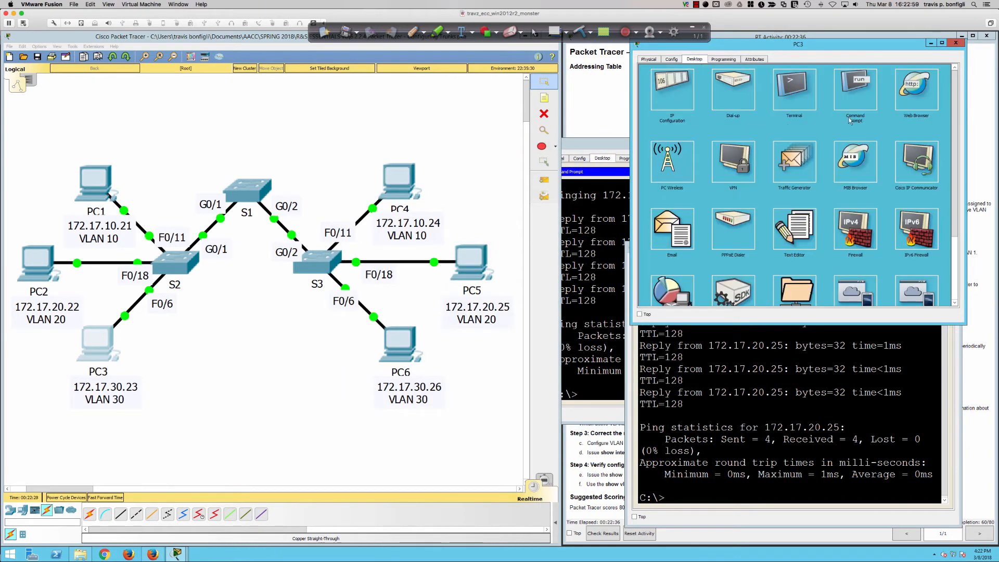
left_click(860, 97)
type("ping")
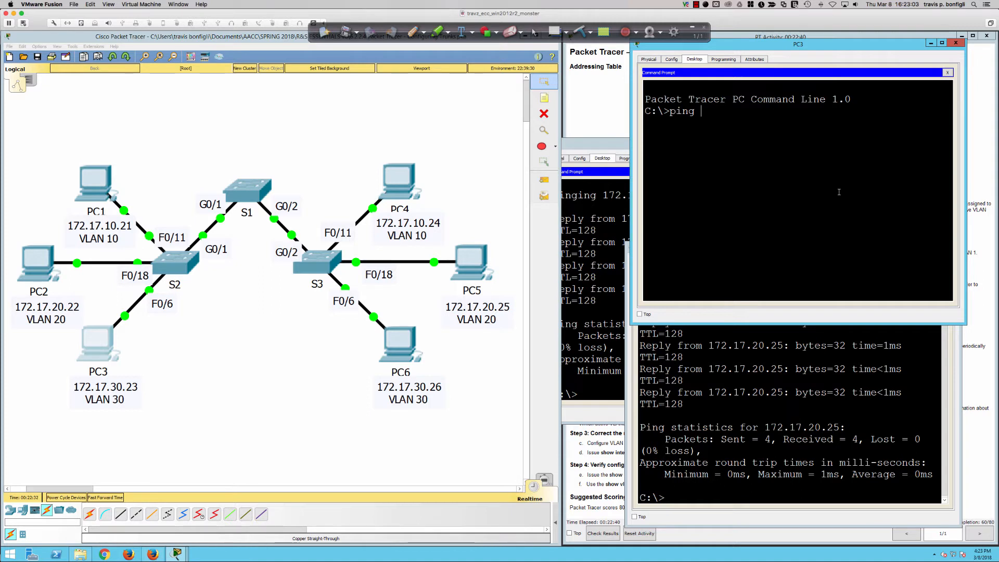
type(" 172.17.30.26")
key("Return")
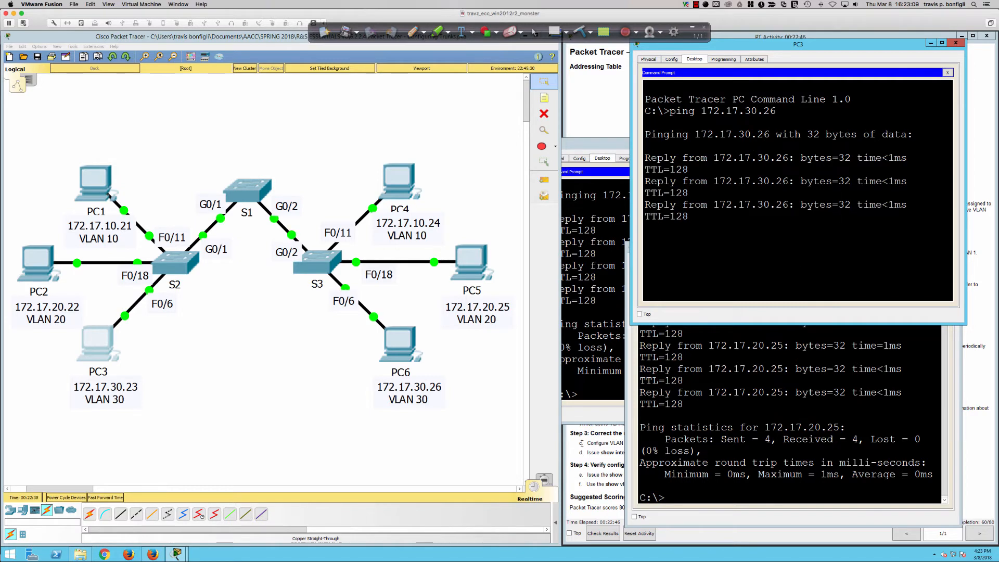
Trace the S2–S1 and S1–S3 links in red pen and bracket the native VLAN mismatch syslog messages in the lab instructions.
left_click(608, 438)
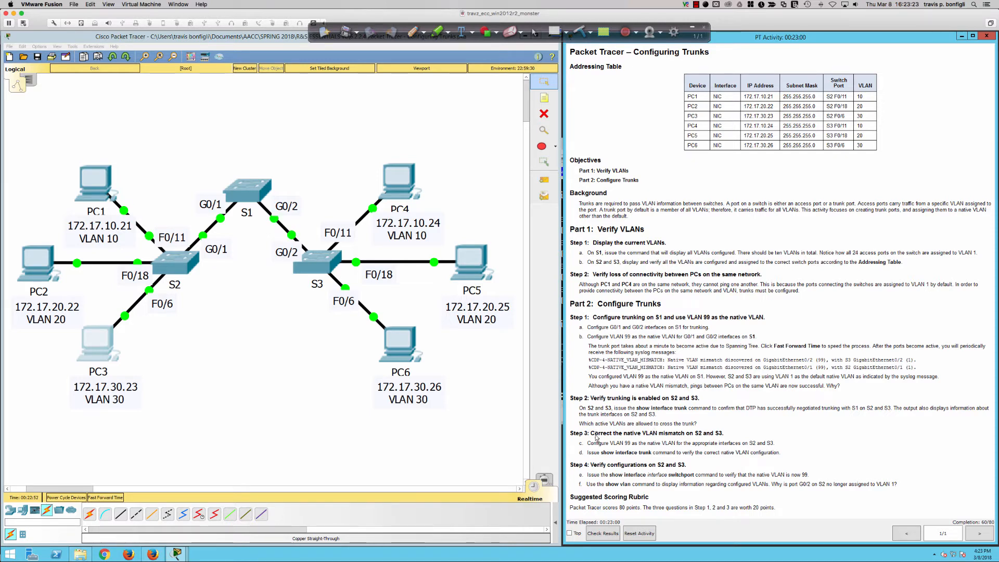
left_click(412, 31)
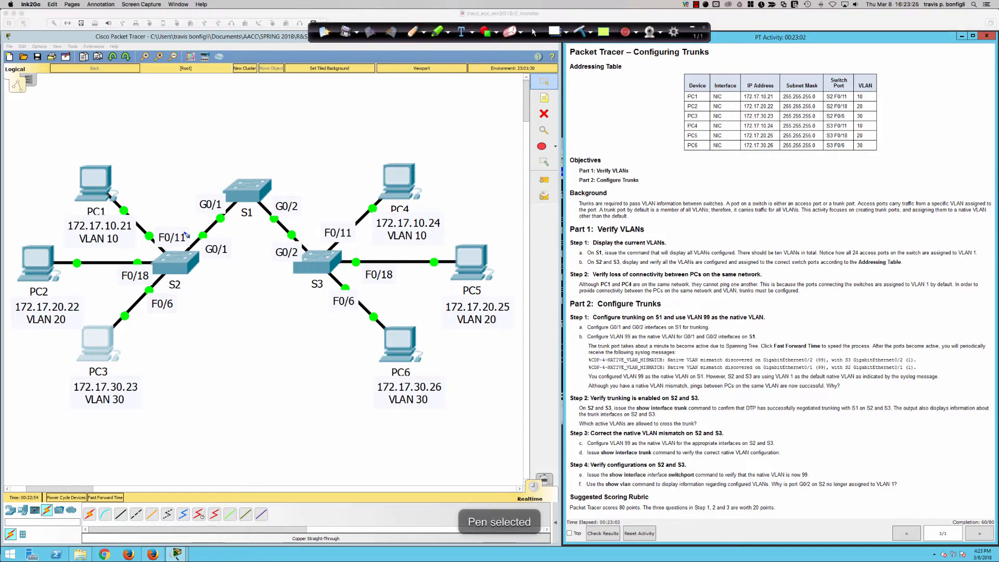
left_click_drag(188, 252, 238, 203)
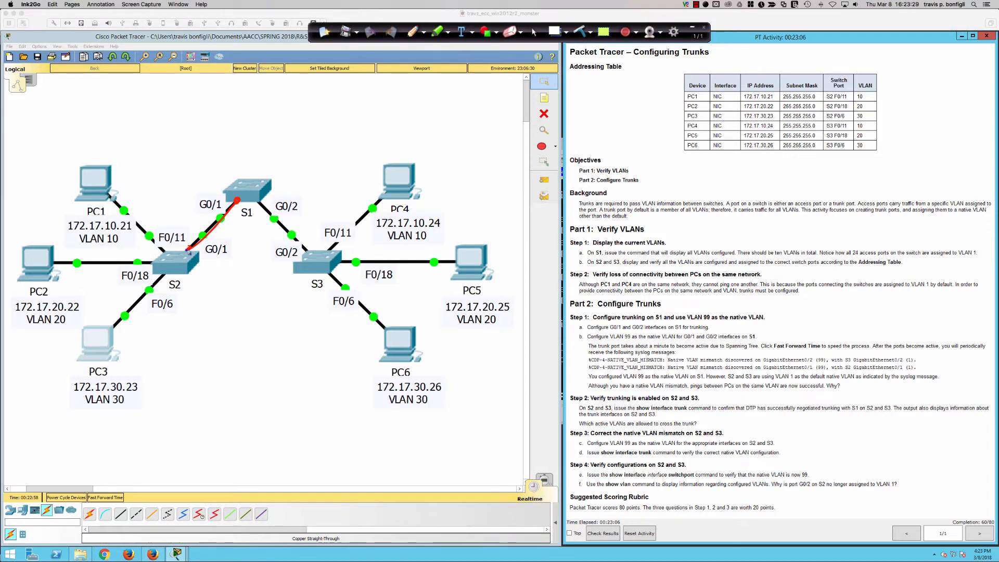
mouse_move(263, 208)
left_mouse_down()
mouse_move(256, 201)
mouse_move(310, 250)
left_mouse_up()
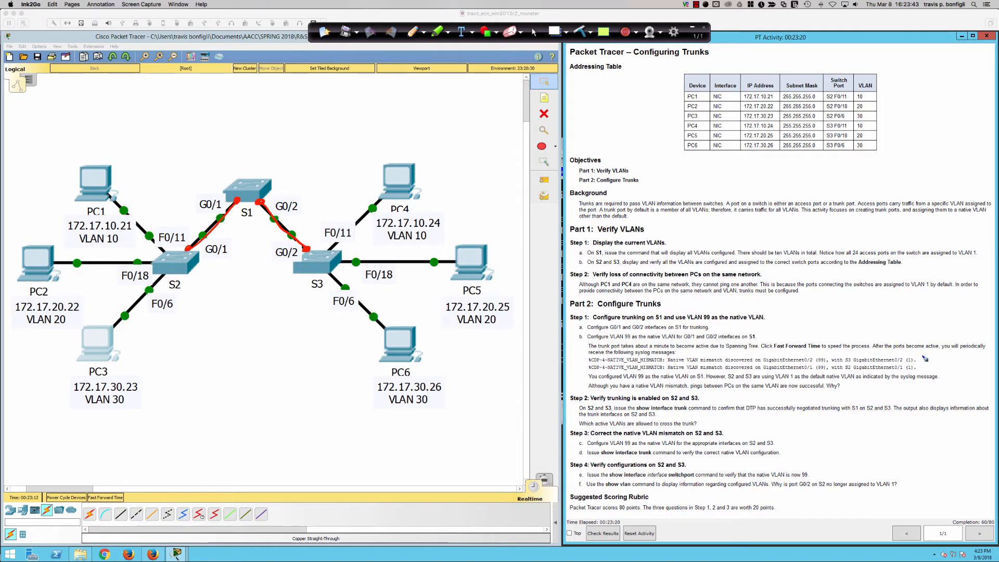
mouse_move(912, 351)
left_mouse_down()
mouse_move(924, 358)
mouse_move(924, 380)
mouse_move(911, 382)
left_mouse_up()
mouse_move(589, 346)
left_mouse_down()
mouse_move(576, 347)
mouse_move(575, 382)
mouse_move(596, 384)
left_mouse_up()
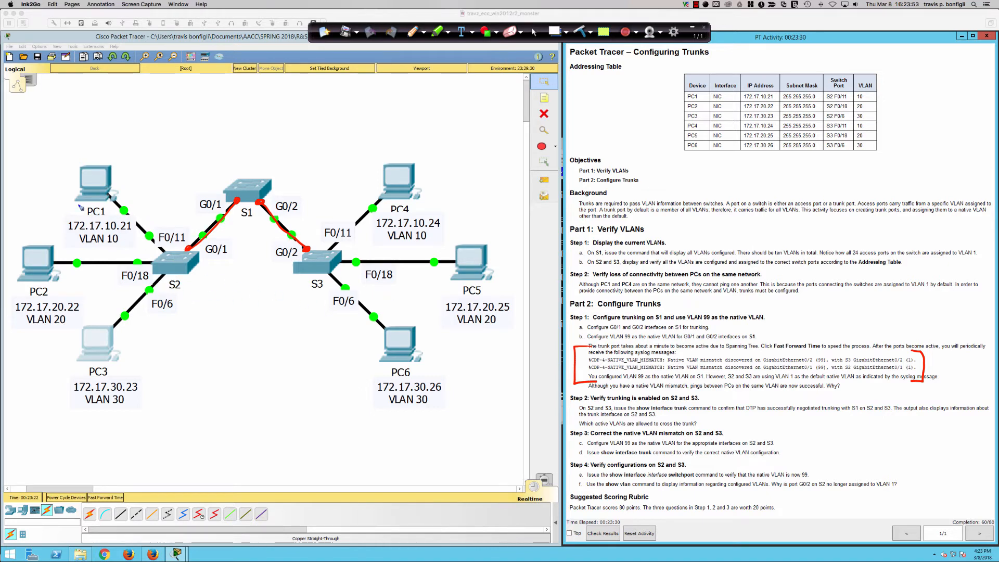
Circle the IP address and VLAN labels of PC1, PC2 and PC3 in red pen.
mouse_move(85, 210)
left_mouse_down()
mouse_move(140, 246)
mouse_move(92, 215)
left_mouse_up()
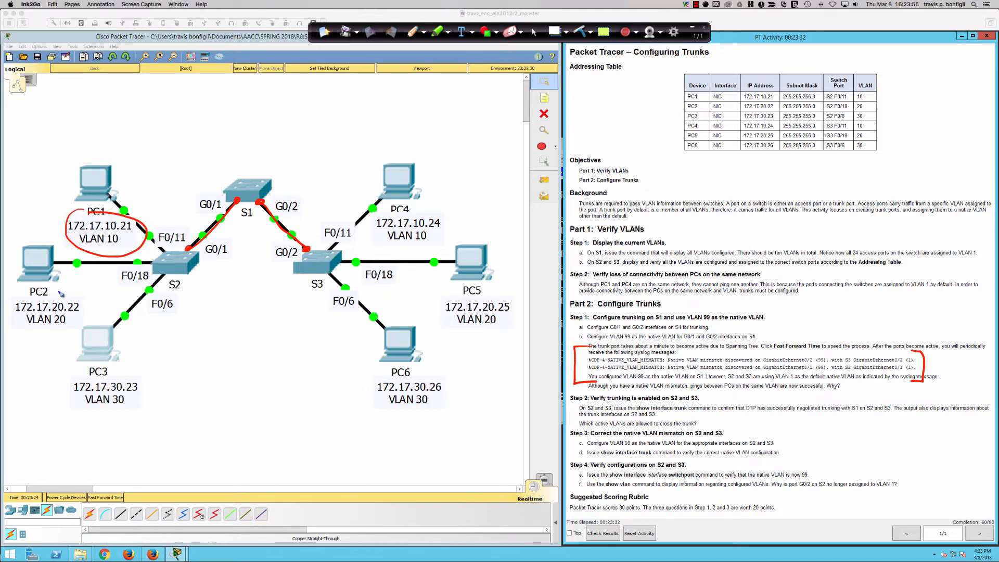
mouse_move(61, 294)
left_mouse_down()
mouse_move(18, 328)
mouse_move(50, 294)
left_mouse_up()
mouse_move(96, 364)
left_mouse_down()
mouse_move(153, 387)
mouse_move(87, 366)
left_mouse_up()
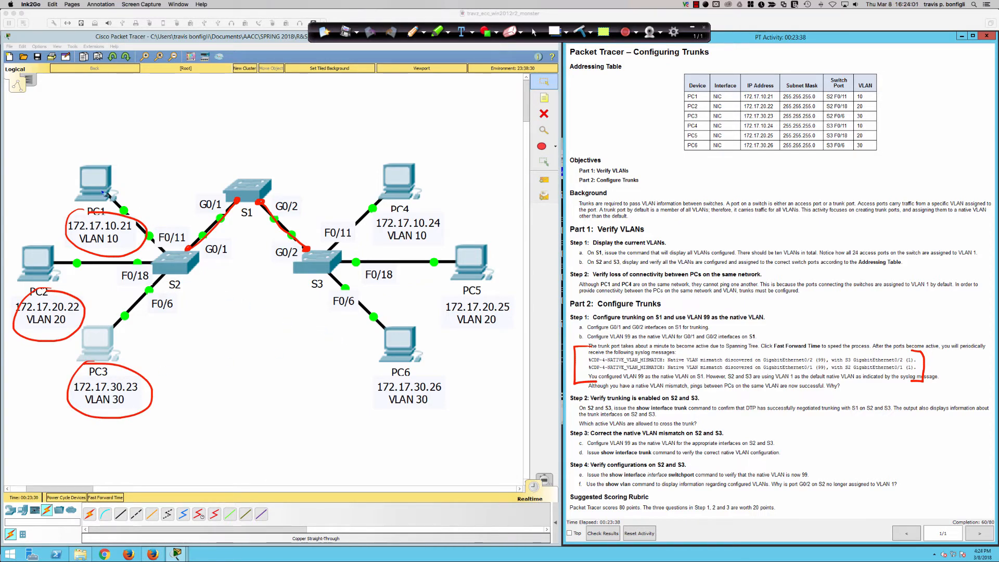
Draw the traffic path from PC1 through S2 toward S1 and label it 10.
mouse_move(107, 194)
left_mouse_down()
mouse_move(147, 220)
mouse_move(167, 257)
left_mouse_up()
mouse_move(178, 261)
left_mouse_down()
mouse_move(202, 257)
mouse_move(219, 236)
mouse_move(216, 243)
left_mouse_up()
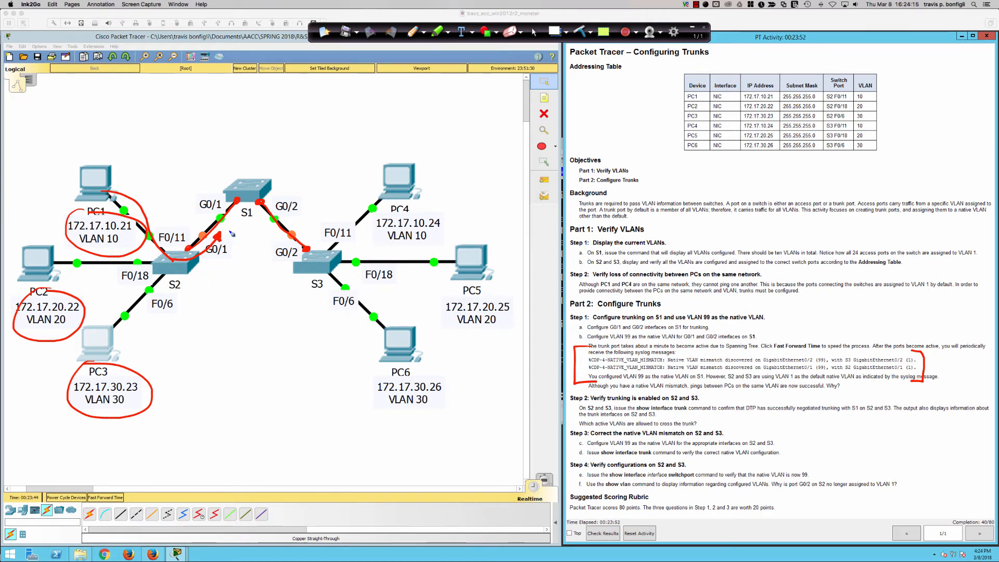
mouse_move(227, 227)
left_mouse_down()
mouse_move(228, 247)
mouse_move(234, 228)
left_mouse_up()
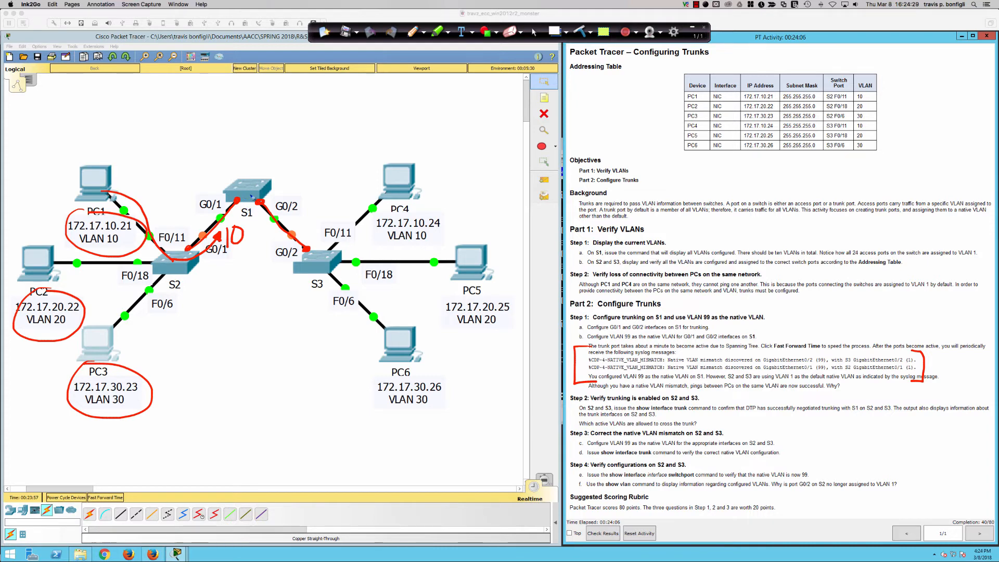
Write "VLAN 10" above S1 with arrows to S1 and both trunk links, and draw a boxed 10 on S1.
mouse_move(237, 136)
left_mouse_down()
mouse_move(241, 145)
mouse_move(254, 133)
mouse_move(265, 147)
mouse_move(275, 139)
left_mouse_up()
mouse_move(280, 144)
left_mouse_down()
mouse_move(289, 124)
mouse_move(280, 160)
mouse_move(290, 149)
mouse_move(321, 219)
left_mouse_up()
mouse_move(269, 141)
left_mouse_down()
mouse_move(255, 169)
mouse_move(193, 221)
mouse_move(202, 216)
left_mouse_up()
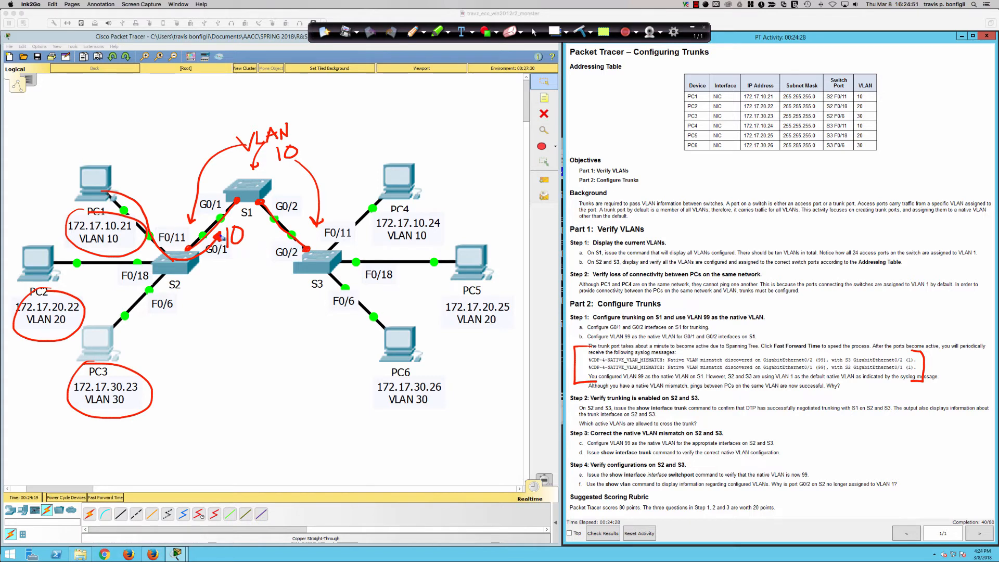
mouse_move(243, 187)
left_mouse_down()
mouse_move(268, 195)
mouse_move(248, 183)
left_mouse_up()
mouse_move(249, 183)
left_mouse_down()
mouse_move(249, 192)
mouse_move(256, 184)
left_mouse_up()
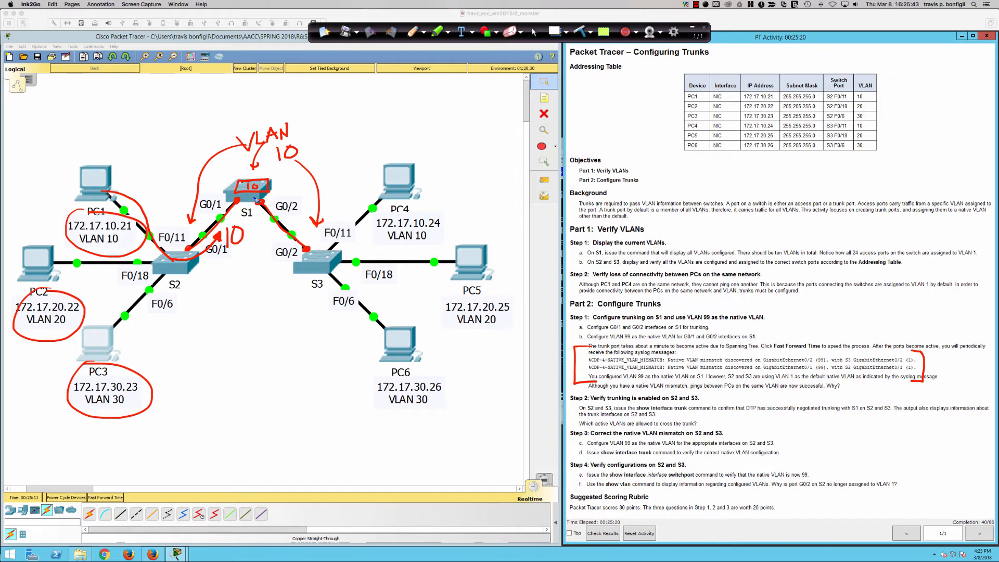
Draw the path from S1 to S3 and on to PC4, with a boxed 10 on S3 and brackets around PC4's label.
left_click_drag(292, 173, 277, 196)
mouse_move(274, 196)
left_mouse_down()
mouse_move(314, 250)
mouse_move(354, 249)
mouse_move(329, 258)
left_mouse_up()
left_click_drag(339, 252, 339, 253)
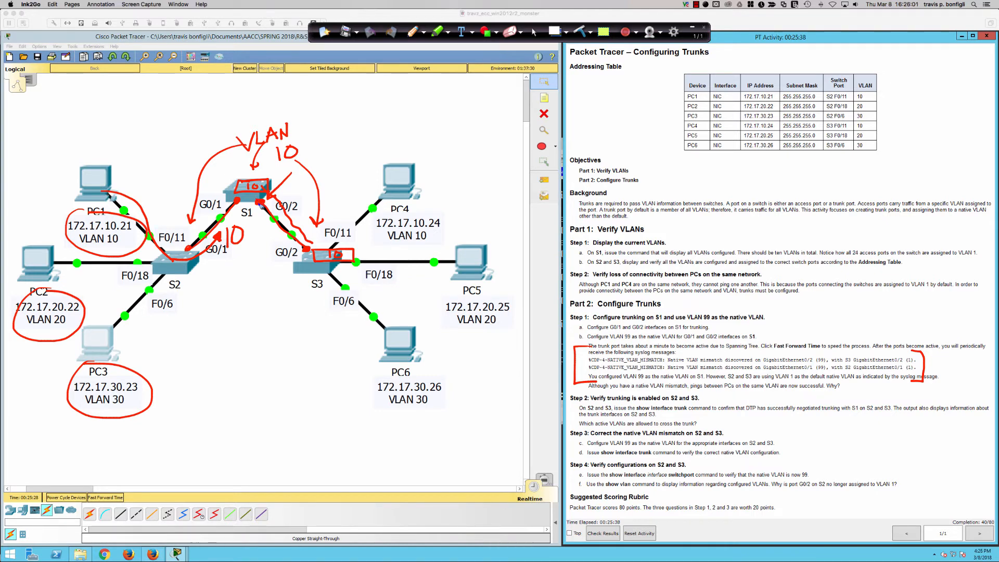
left_click_drag(263, 204, 305, 252)
mouse_move(346, 250)
left_mouse_down()
mouse_move(371, 220)
mouse_move(370, 229)
left_mouse_up()
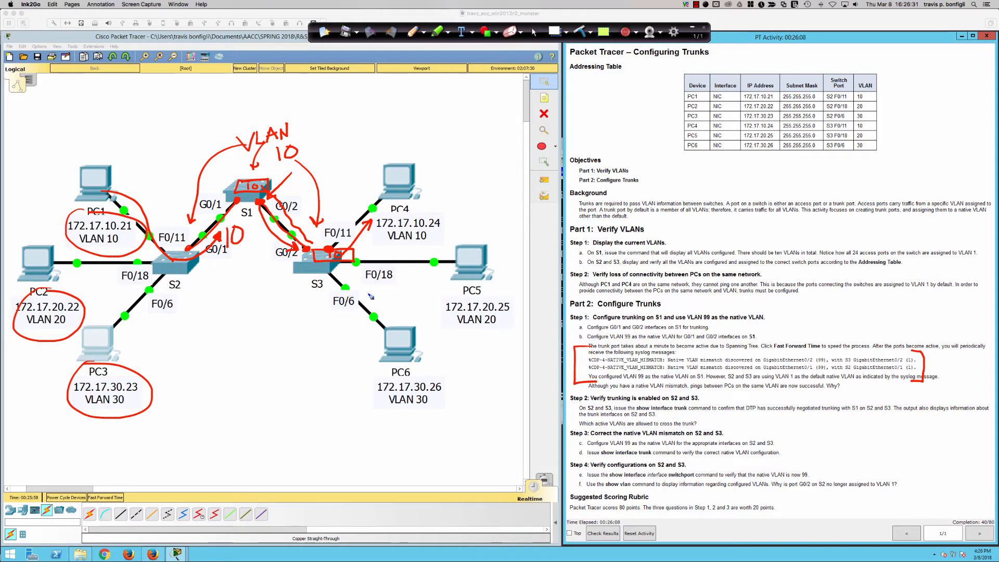
mouse_move(437, 212)
left_mouse_down()
mouse_move(449, 211)
mouse_move(436, 232)
mouse_move(377, 218)
mouse_move(375, 229)
left_mouse_up()
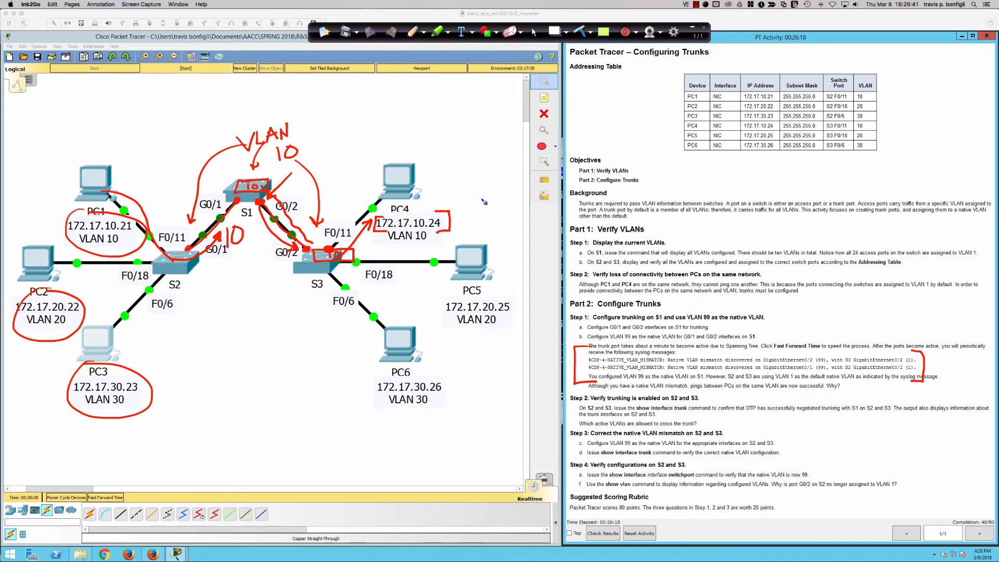
Draw an arrow to PC4's label and sketch a seven-layer stack above PC4, numbered 1 to 7 from the bottom.
left_click_drag(485, 197, 453, 219)
mouse_move(459, 210)
left_mouse_down()
mouse_move(453, 219)
mouse_move(466, 224)
left_mouse_up()
mouse_move(451, 99)
left_mouse_down()
mouse_move(444, 188)
mouse_move(501, 189)
mouse_move(511, 96)
mouse_move(451, 96)
left_mouse_up()
mouse_move(448, 174)
left_mouse_down()
mouse_move(497, 175)
mouse_move(495, 140)
mouse_move(509, 127)
left_mouse_up()
mouse_move(452, 114)
left_mouse_down()
mouse_move(507, 112)
mouse_move(511, 103)
left_mouse_up()
left_click_drag(471, 178, 478, 124)
left_click_drag(479, 116, 486, 107)
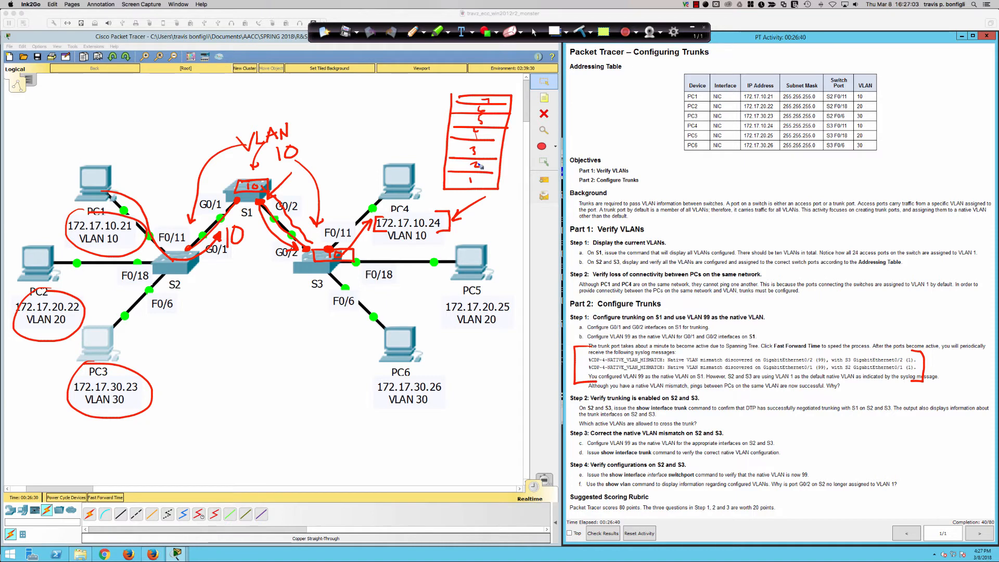
Annotate layer 2 of the stack with an arrow and the text "L2 – MAC PDU FRAME", underlining MAC.
mouse_move(521, 164)
left_mouse_down()
mouse_move(499, 173)
mouse_move(626, 159)
left_mouse_up()
mouse_move(634, 152)
left_mouse_down()
mouse_move(639, 165)
mouse_move(617, 185)
mouse_move(658, 179)
mouse_move(658, 170)
left_mouse_up()
left_click_drag(669, 165, 677, 178)
mouse_move(682, 166)
left_mouse_down()
mouse_move(685, 177)
mouse_move(707, 162)
left_mouse_up()
mouse_move(706, 162)
left_mouse_down()
mouse_move(722, 160)
mouse_move(728, 180)
left_mouse_up()
mouse_move(728, 165)
left_mouse_down()
mouse_move(757, 179)
mouse_move(788, 165)
left_mouse_up()
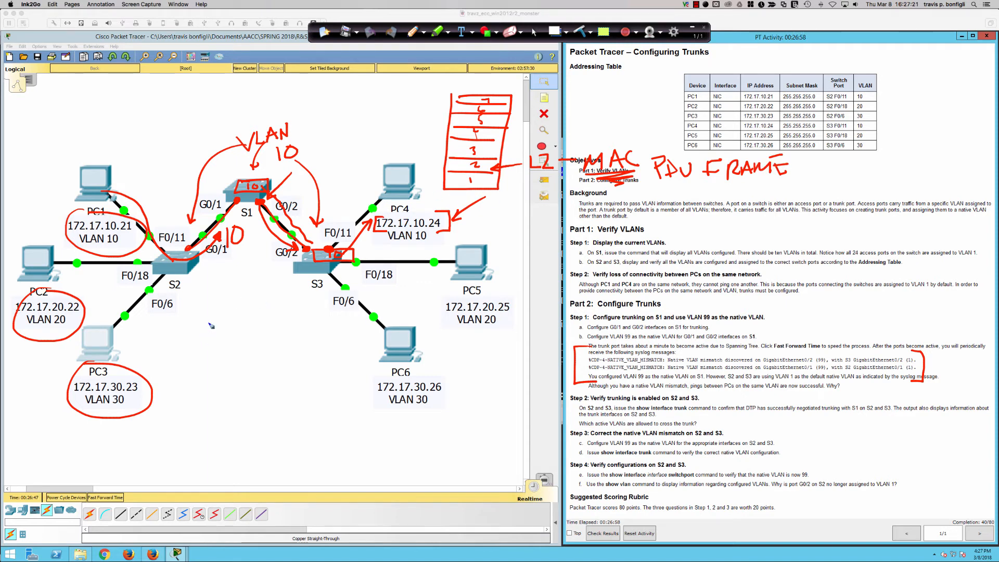
Sketch a rectangular frame between PC3 and PC6 with a rightward arrow beneath it.
left_click_drag(209, 323, 247, 325)
left_click_drag(207, 304, 207, 348)
left_click_drag(208, 311, 302, 345)
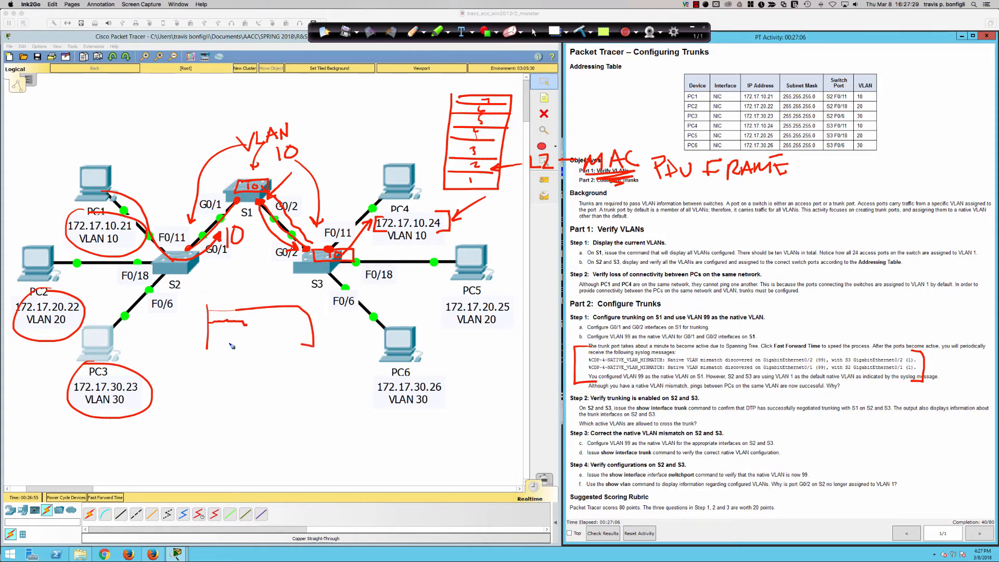
left_click_drag(225, 343, 312, 344)
left_click_drag(217, 369, 331, 365)
mouse_move(331, 364)
left_mouse_down()
mouse_move(310, 377)
mouse_move(331, 364)
left_mouse_up()
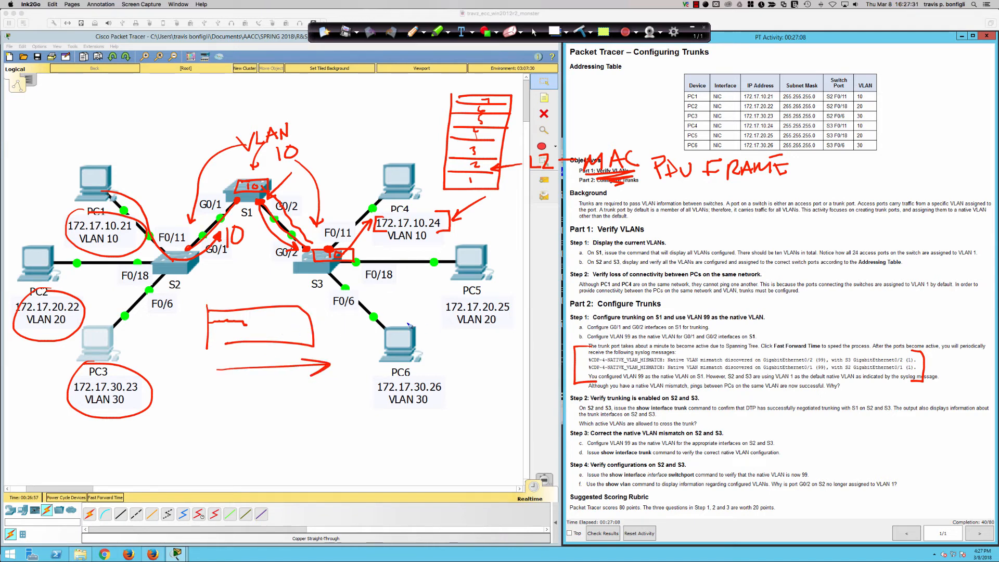
Divide the sketched frame into segments and label them "L2" and "L1=bits".
left_click_drag(287, 309, 287, 340)
left_click_drag(297, 320, 305, 331)
left_click_drag(308, 321, 308, 330)
mouse_move(261, 308)
left_mouse_down()
mouse_move(261, 343)
mouse_move(282, 329)
left_mouse_up()
left_click_drag(318, 329, 349, 327)
left_click_drag(355, 322, 353, 329)
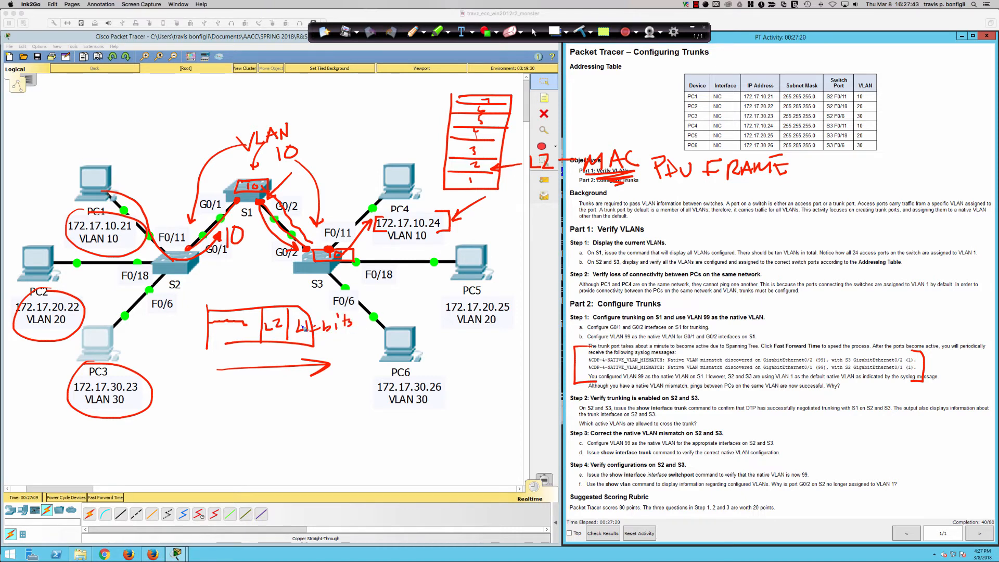
Label the frame's L2 segment with "S/D" above and "M" below, and clear all pen annotations.
mouse_move(269, 286)
left_mouse_down()
mouse_move(264, 297)
mouse_move(280, 299)
left_mouse_up()
mouse_move(225, 344)
left_mouse_down()
mouse_move(263, 343)
mouse_move(278, 359)
left_mouse_up()
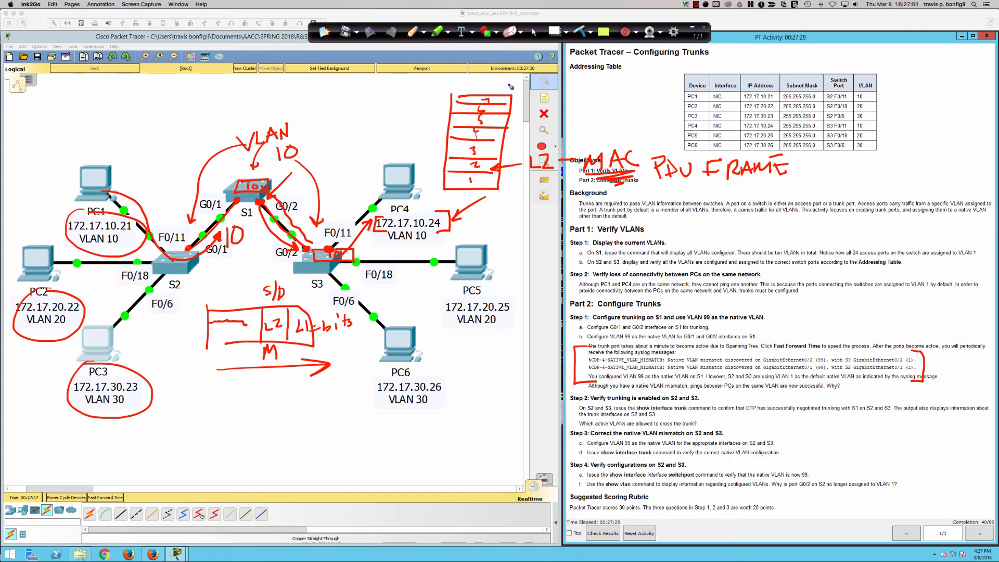
left_click(585, 30)
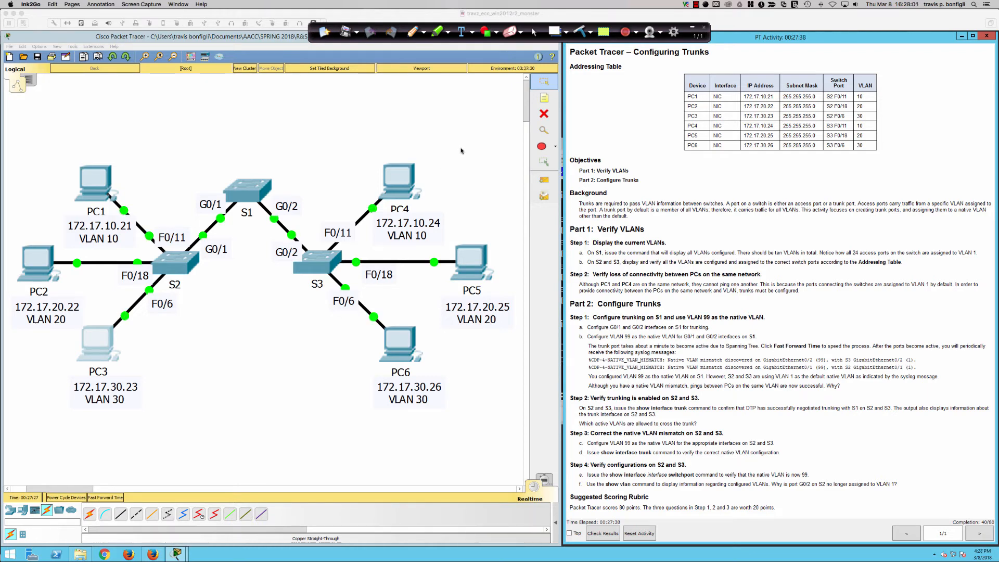
left_click(501, 299)
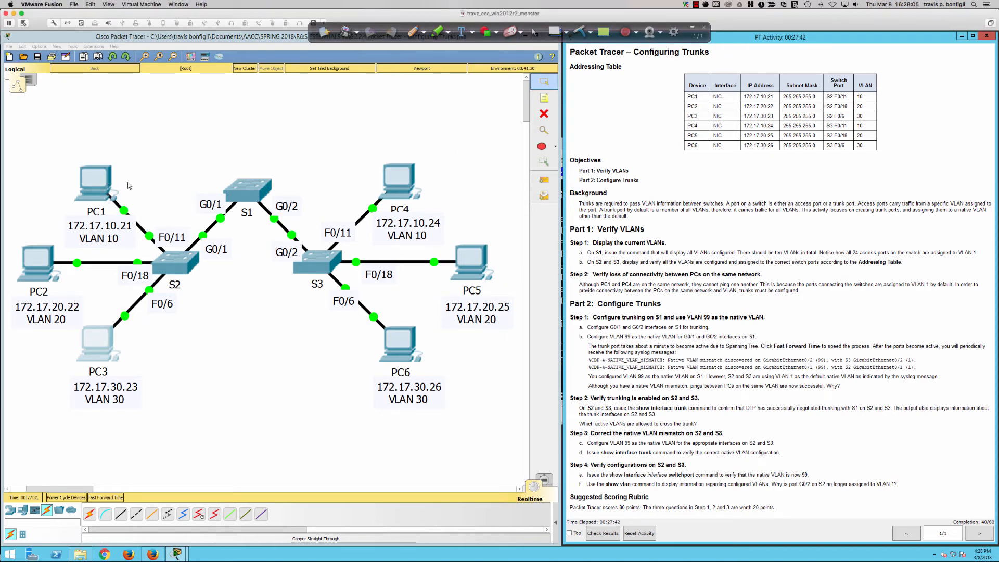
Run "ping 172.17.10.24" twice from PC1's command prompt to recheck connectivity to PC4.
left_click(95, 183)
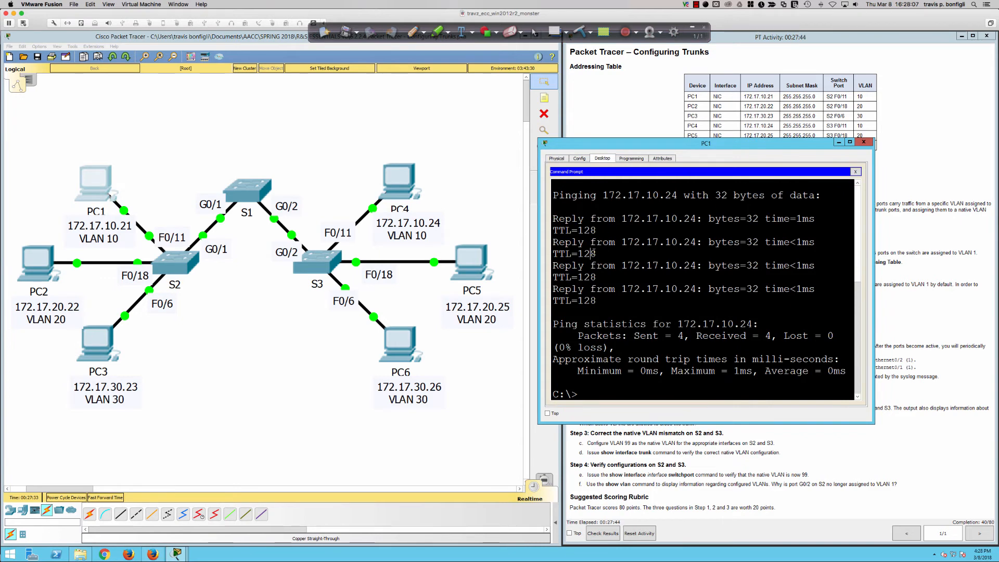
key("Up")
key("Return")
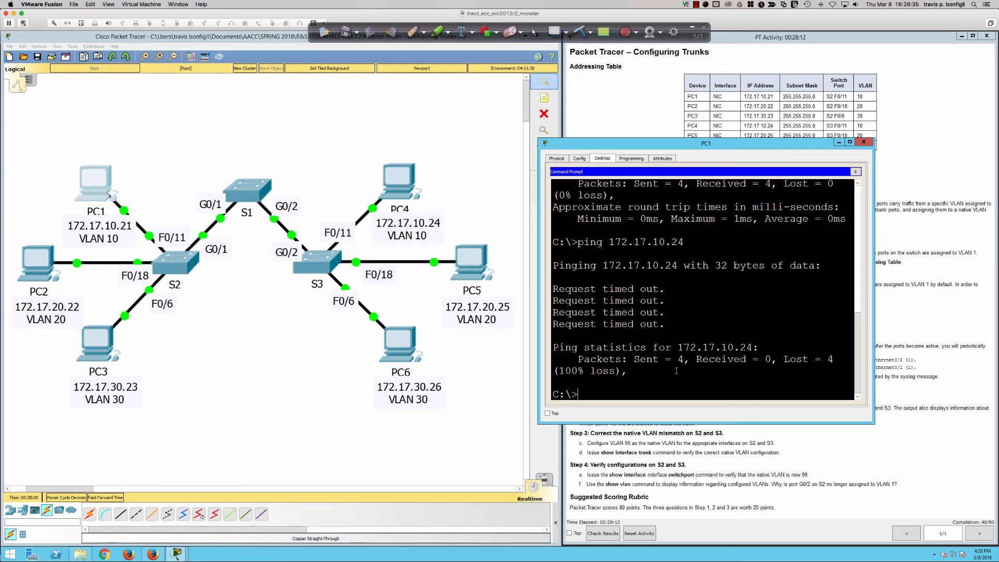
key("Up")
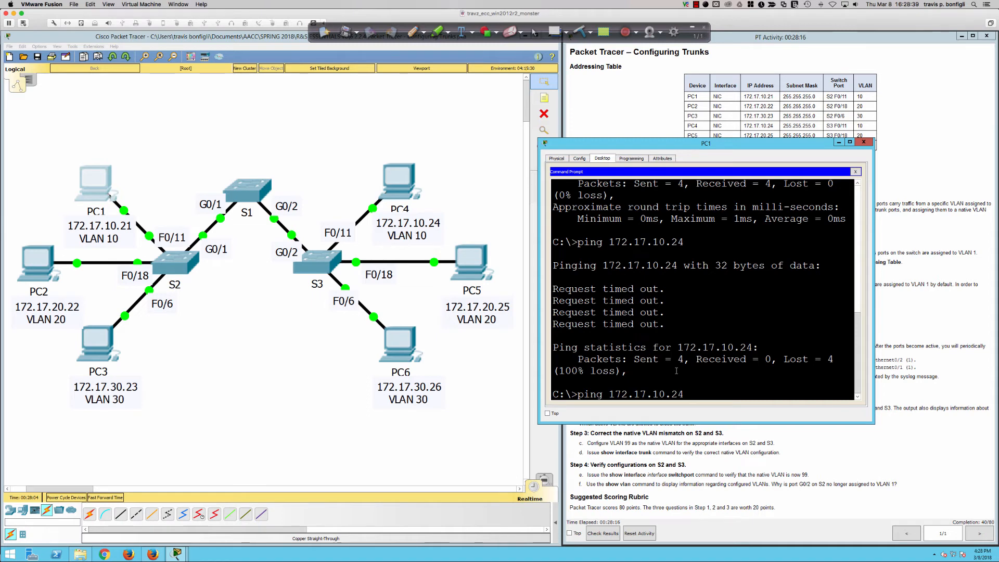
key("Return")
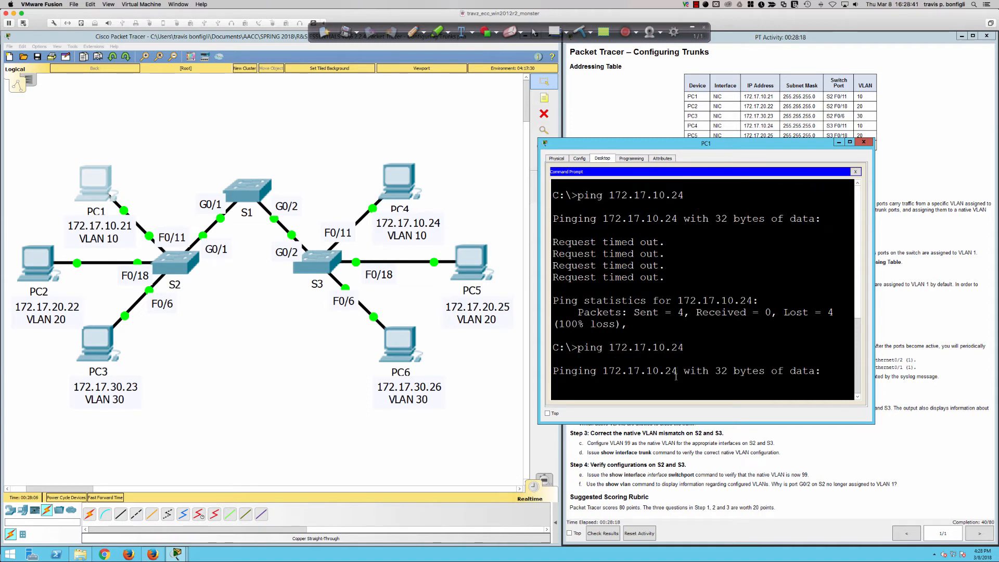
scroll(675, 376, "up", 3)
scroll(682, 344, "up", 2)
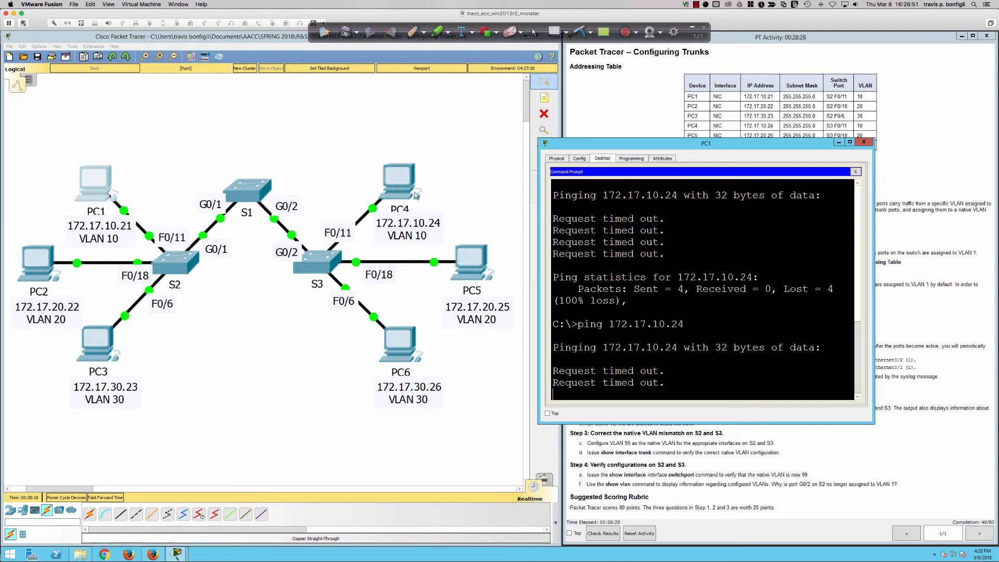
Check the lab instructions and repeat the "ping 172.17.20.25" test from PC2's command prompt.
left_click(906, 295)
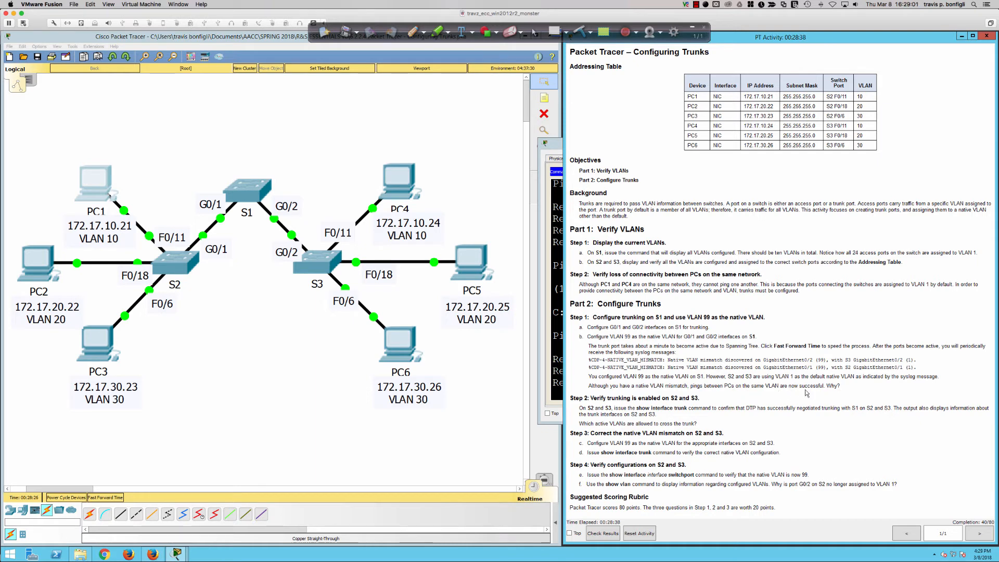
left_click(33, 271)
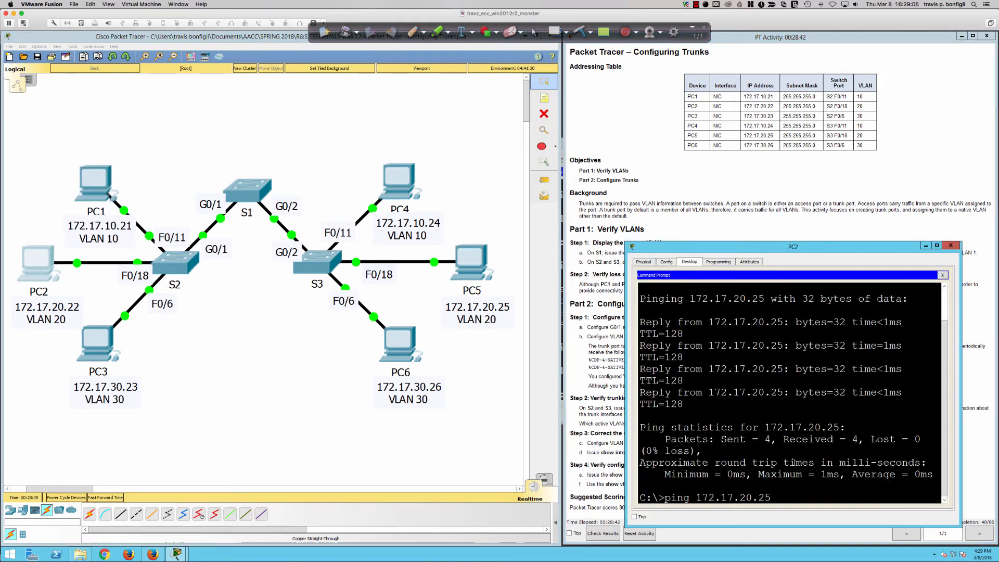
key("Return")
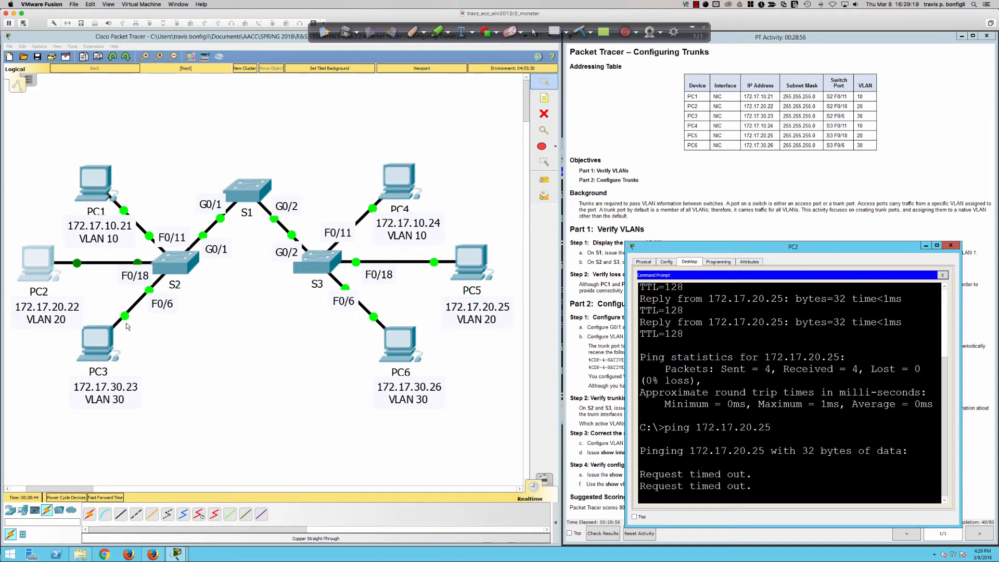
Open S2's command line and enter privileged EXEC mode with "en".
left_click(176, 264)
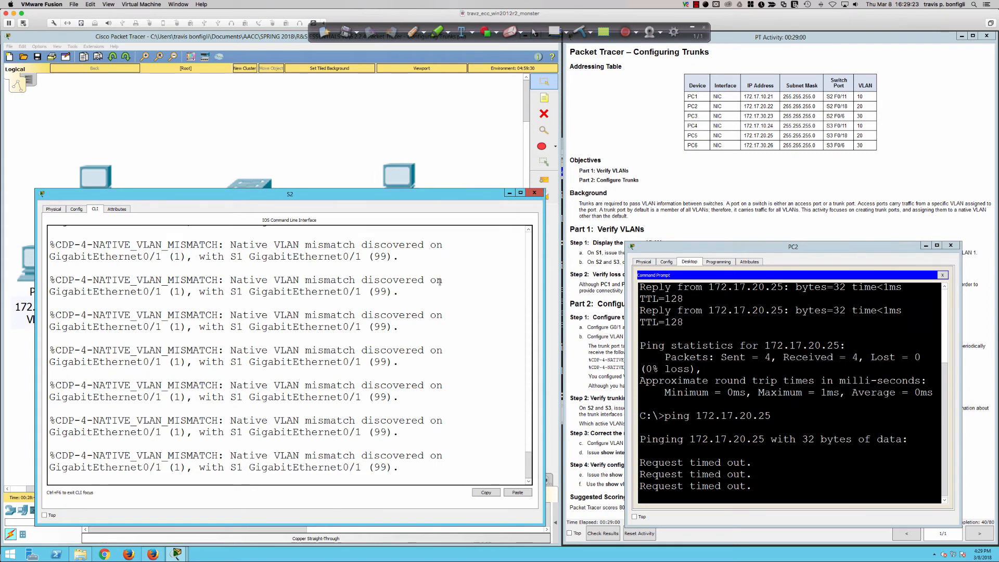
key("Return")
key("Return")
key("Return")
key("Return")
type("do")
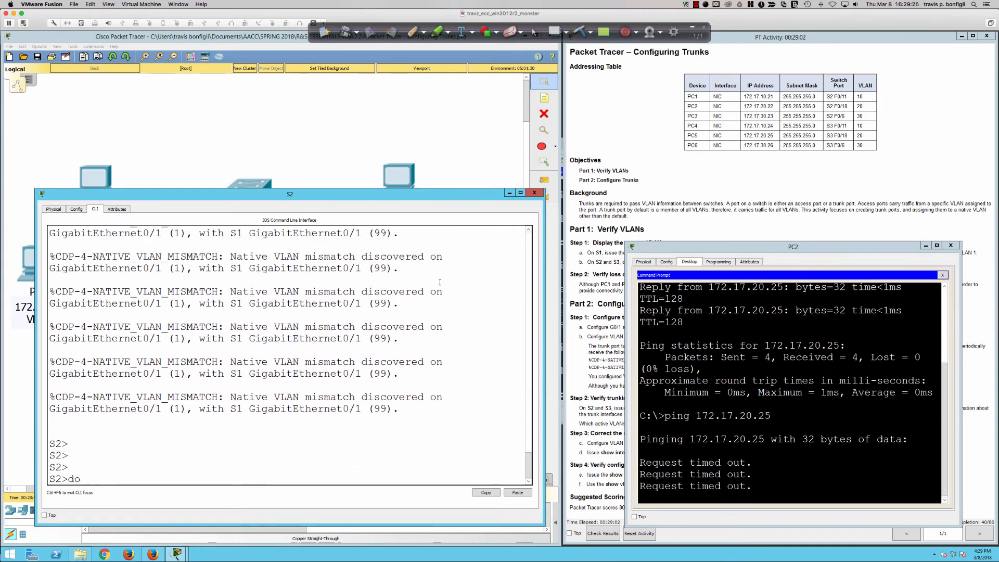
key("BackSpace")
key("BackSpace")
type("en")
key("Return")
Display S2's trunk interfaces by running "sh int trunk".
type("sh int")
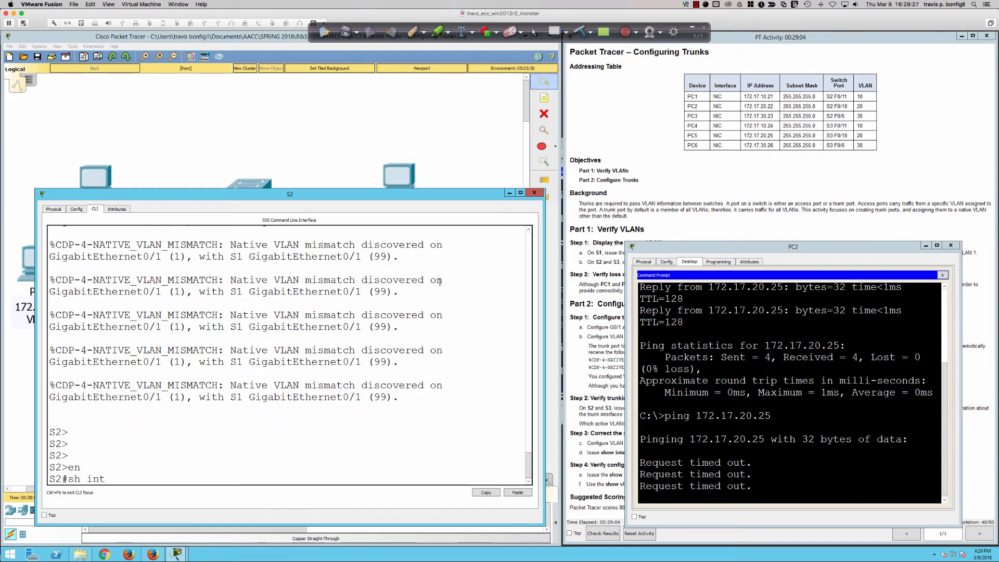
type(" turnk")
key("Return")
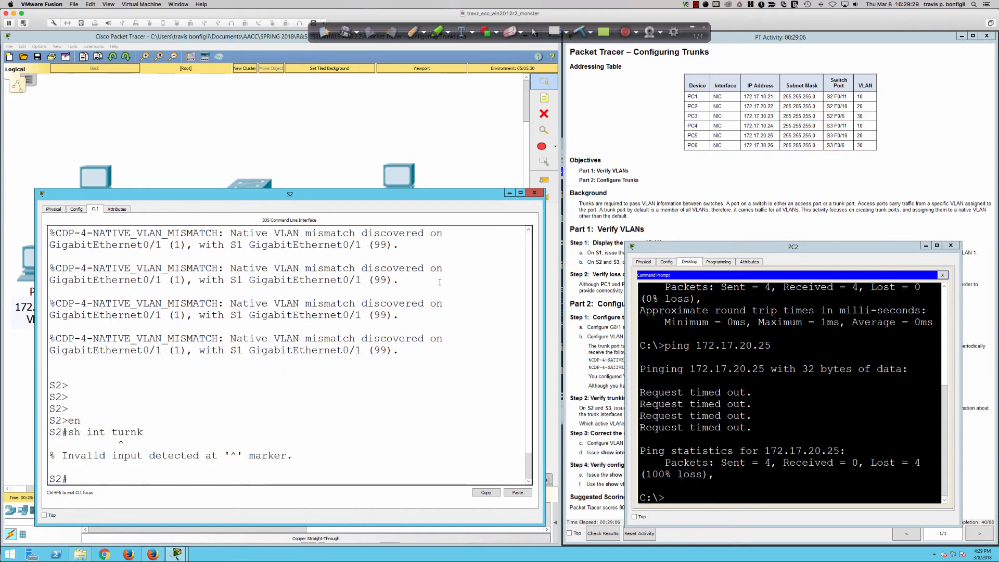
type("sh int trunk")
key("Return")
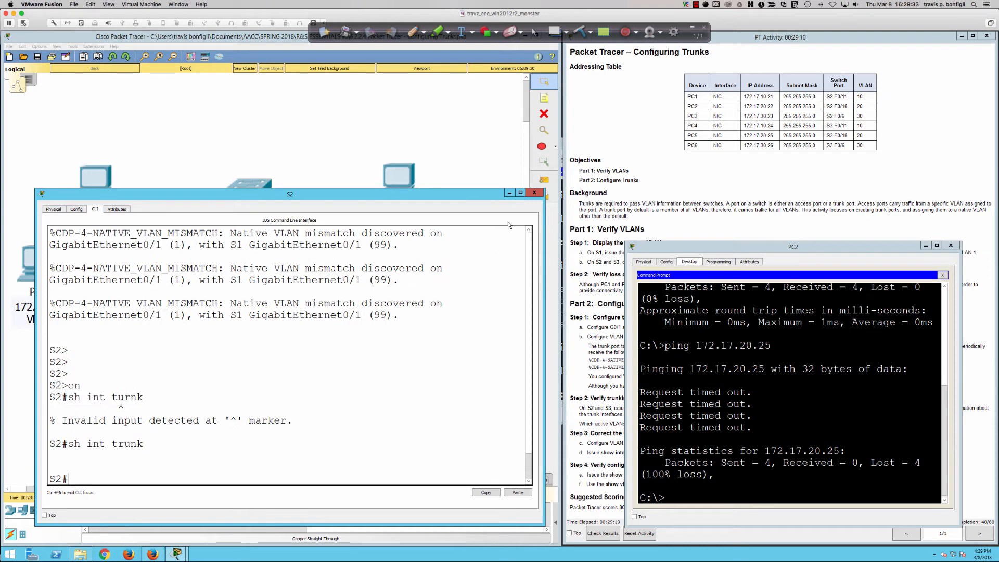
Check the lab instructions, return to S2's command line and enter global configuration mode with "conf t".
left_click(509, 193)
left_click(605, 311)
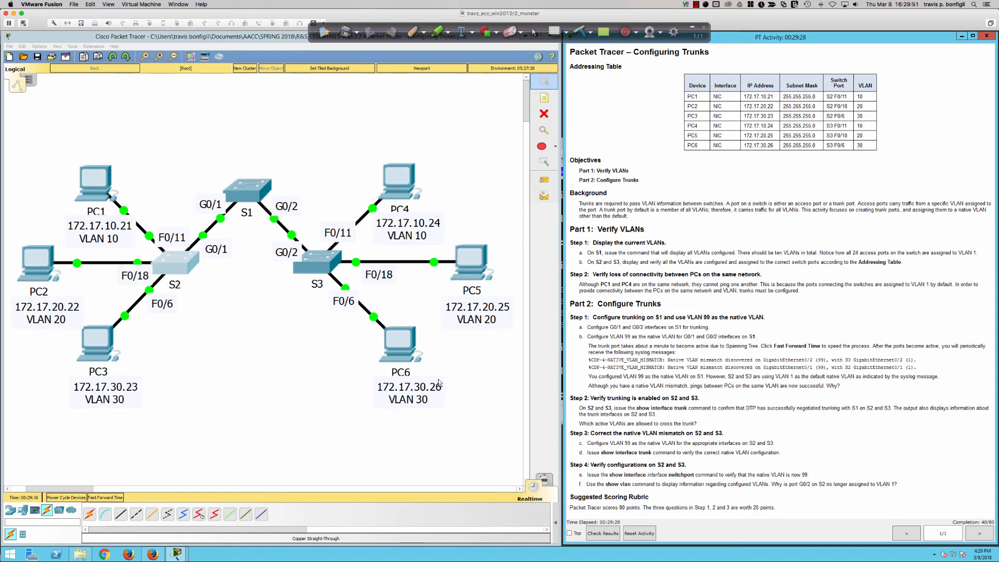
left_click(171, 260)
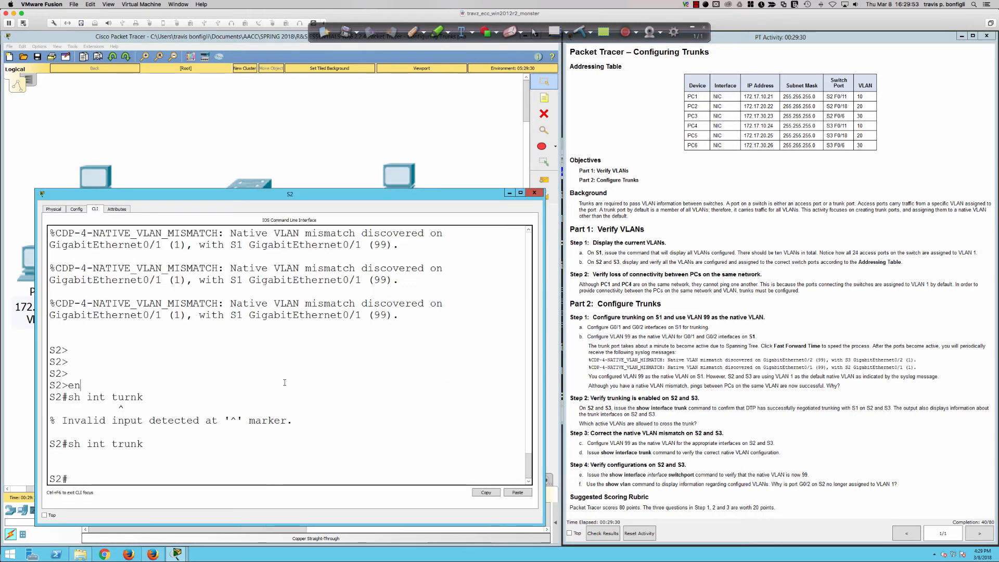
key("Return")
key("Return")
key("Return")
key("Return")
key("Return")
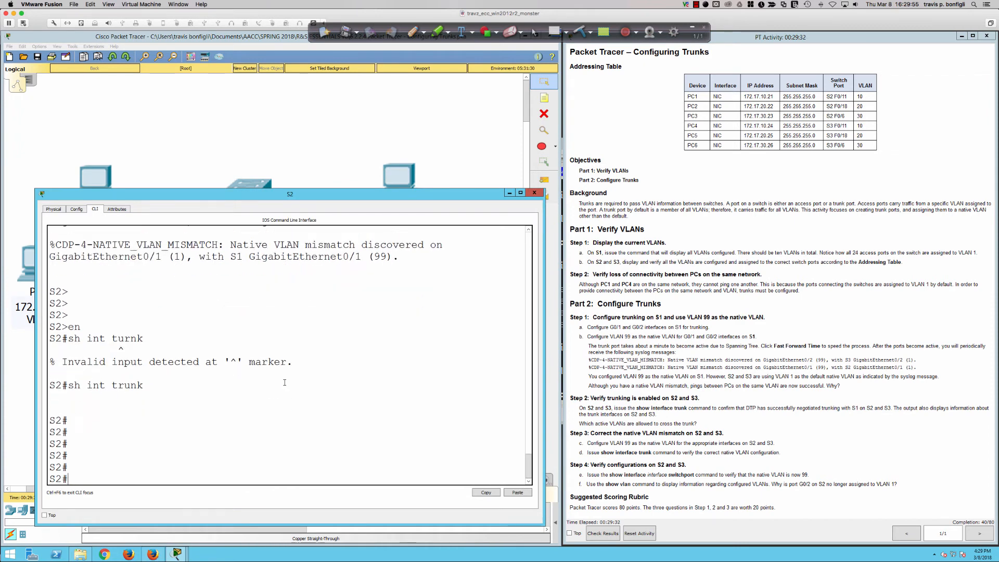
type("conf t")
key("Return")
Check S2's uplink port in the topology and enter its interface configuration with "int gi0/1".
type("int")
key("BackSpace")
key("BackSpace")
key("BackSpace")
key("BackSpace")
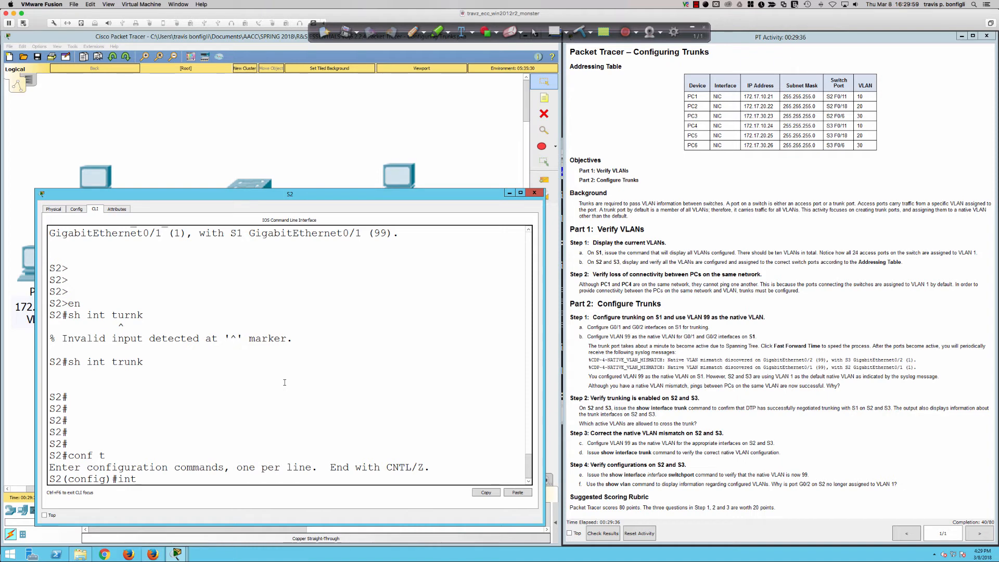
left_click(198, 182)
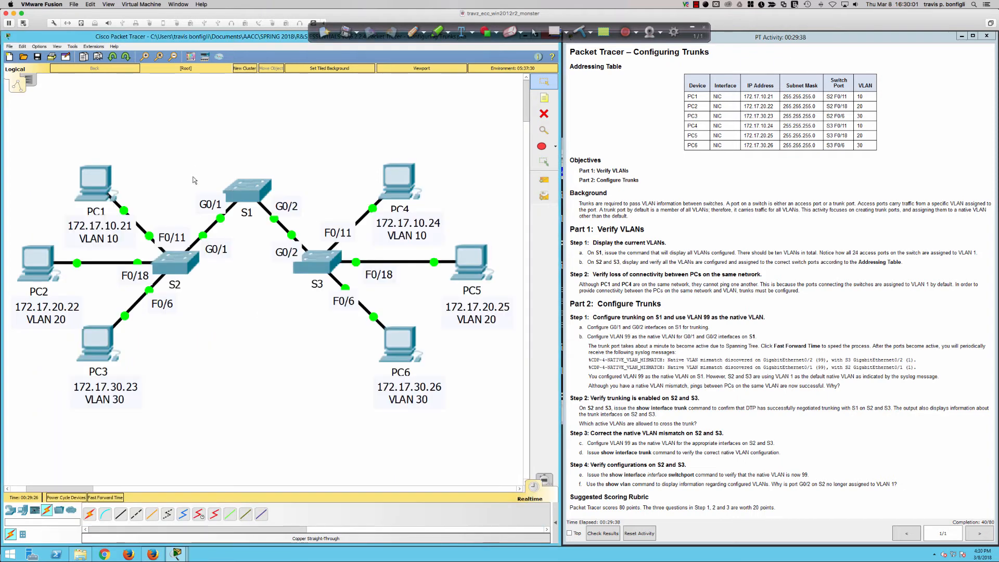
left_click(175, 261)
type("ig)#i")
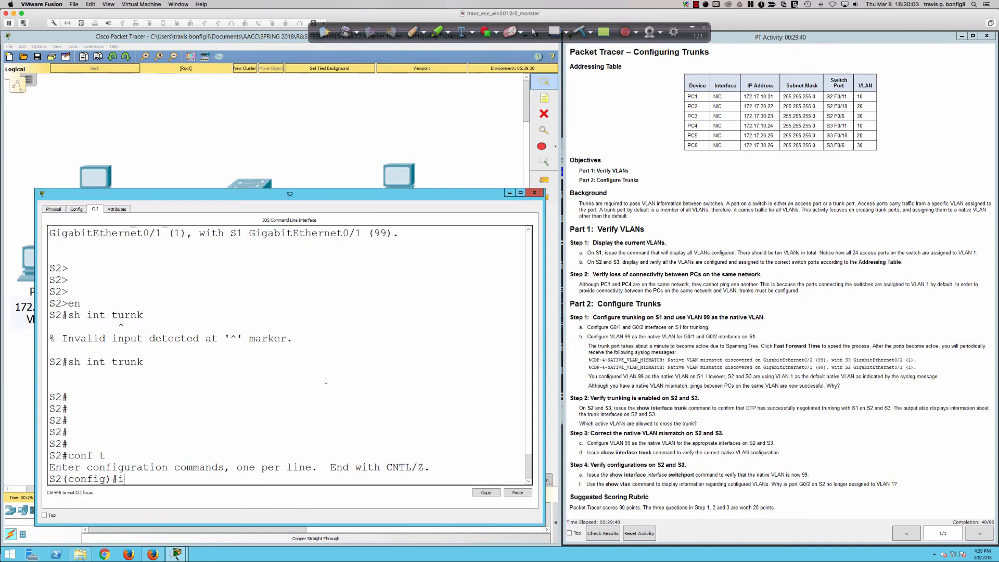
type("nt gi0/1")
key("Return")
Set S2's G0/1 interface to trunk mode with "sw m t".
type("s")
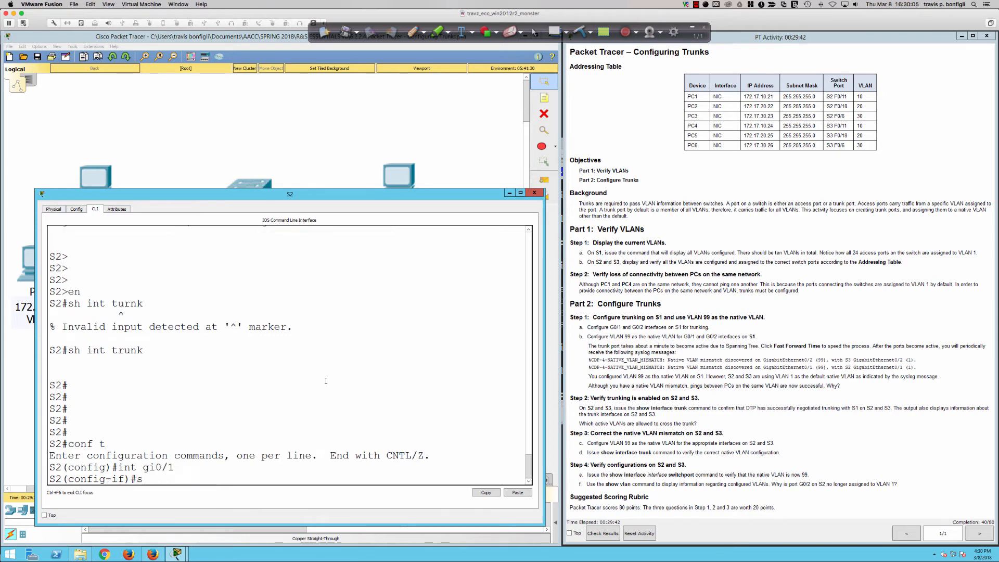
type("w mt")
key("BackSpace")
type("t")
key("Return")
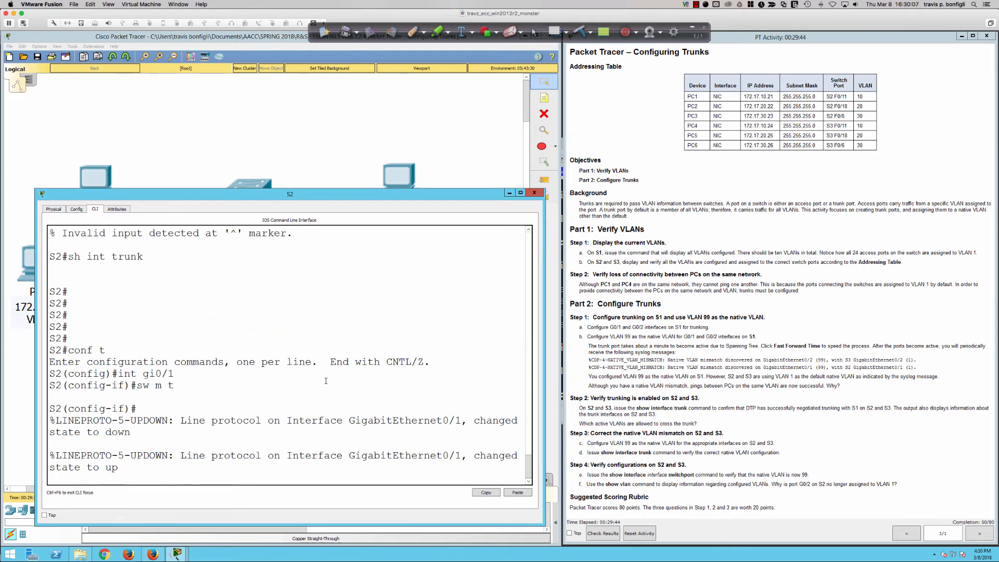
Make VLAN 99 the native VLAN on S2's G0/1 with "sw t n vlan 99" and turn off trunk negotiation with "swi non".
type("sw t n vlan 99")
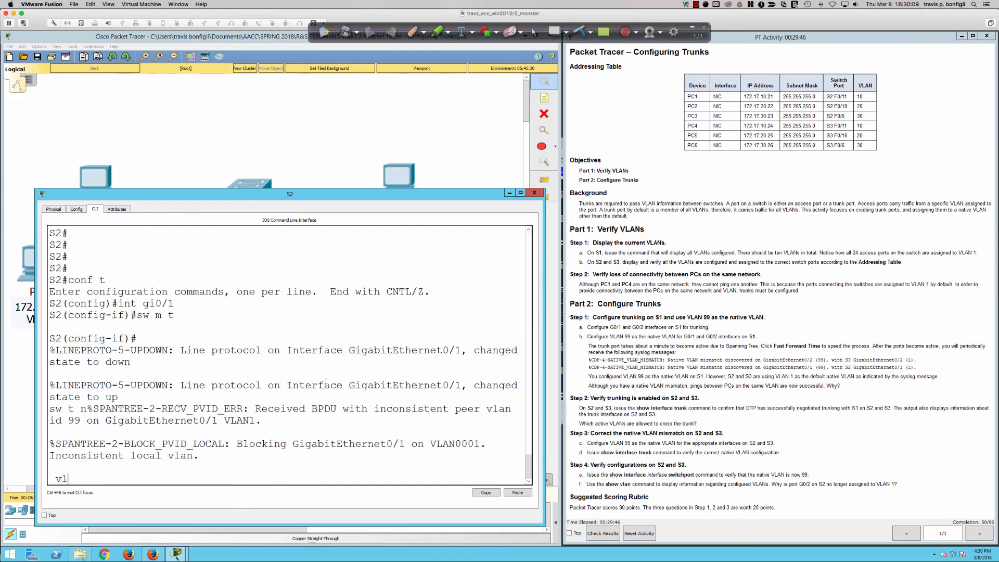
key("Return")
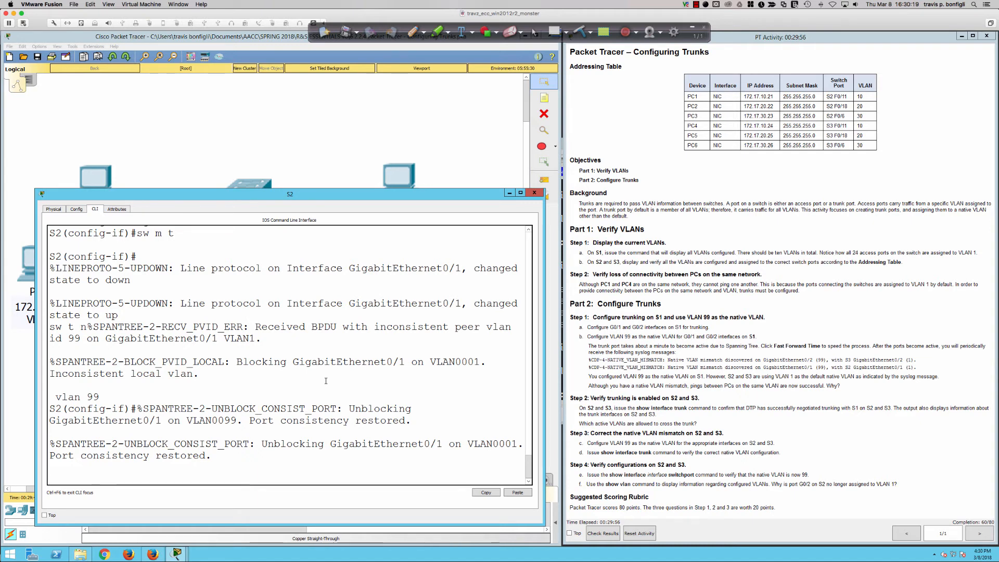
key("Return")
key("Return")
key("Return")
key("Return")
key("Return")
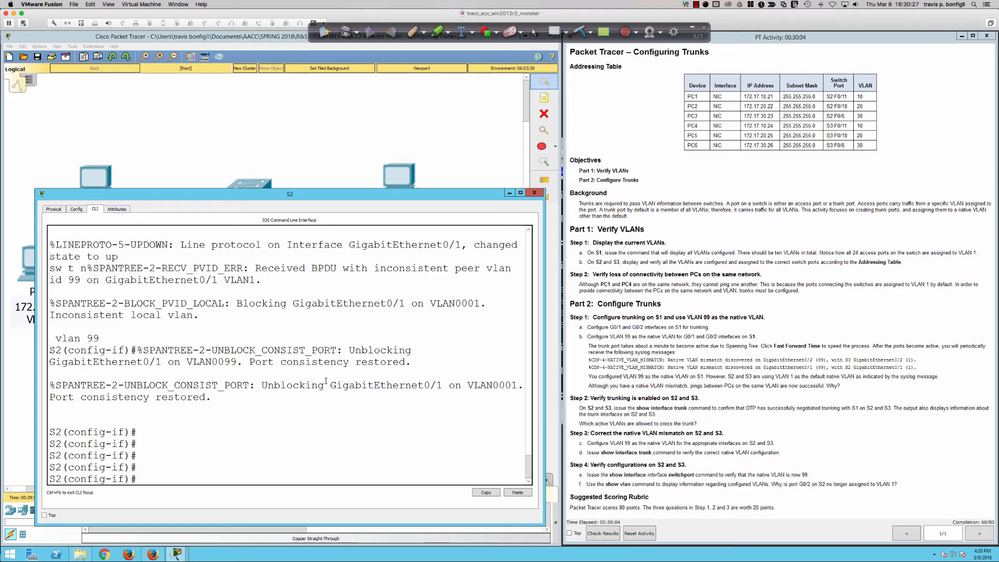
type("swi non")
key("Return")
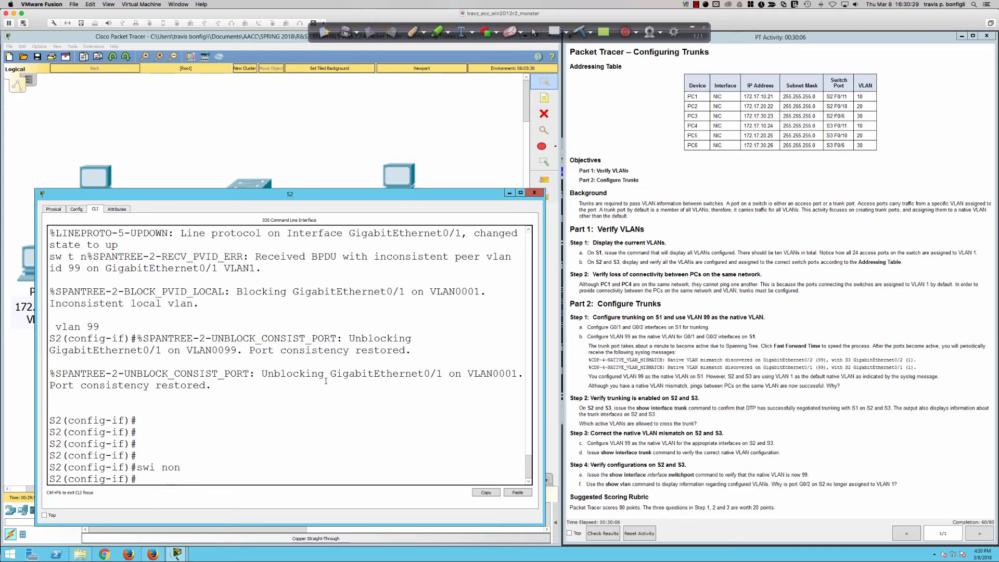
Open S3's command line, enable privileged EXEC mode and enter global configuration mode with "conf t".
left_click(481, 133)
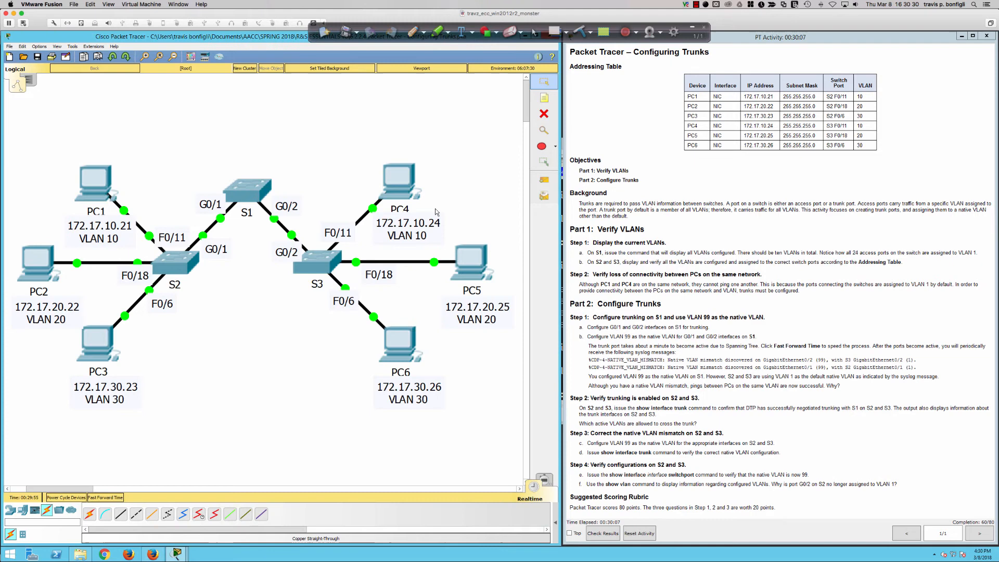
left_click(325, 261)
key("Return")
key("Return")
key("Return")
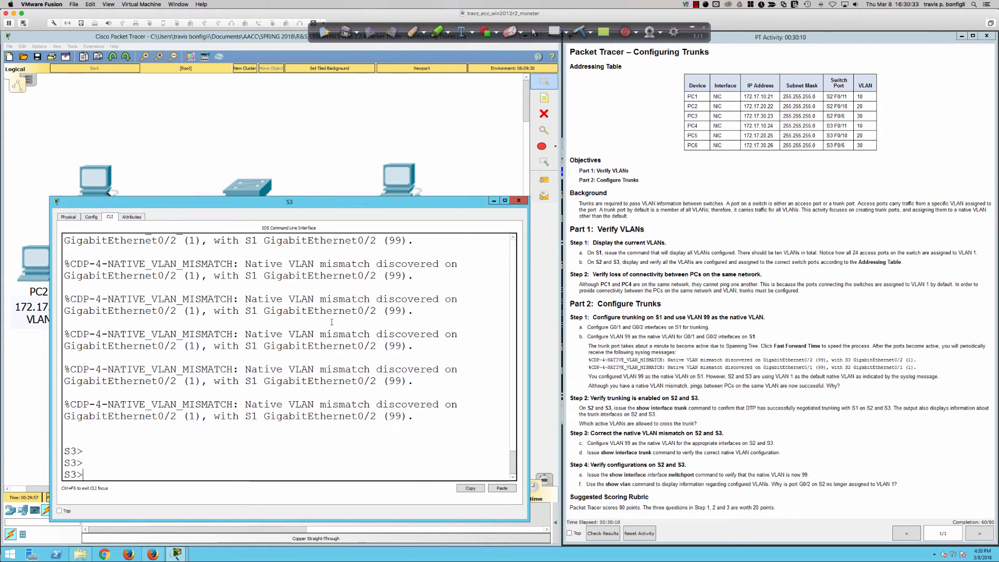
type("en")
key("Tab")
key("Return")
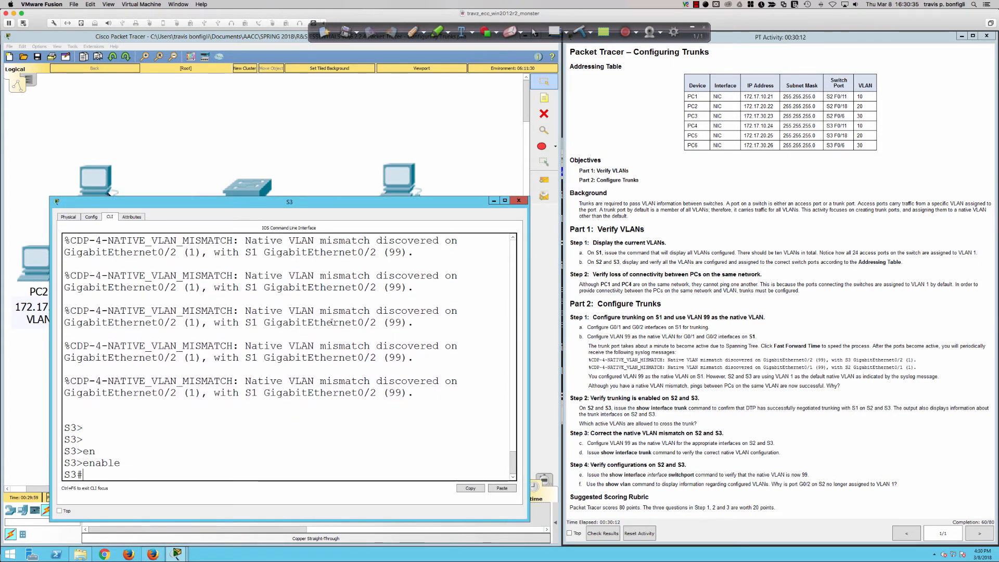
type("conf t")
key("Return")
Enter S3's uplink interface with "int gi0/2" and set it to trunk mode with "swi m t".
type("in")
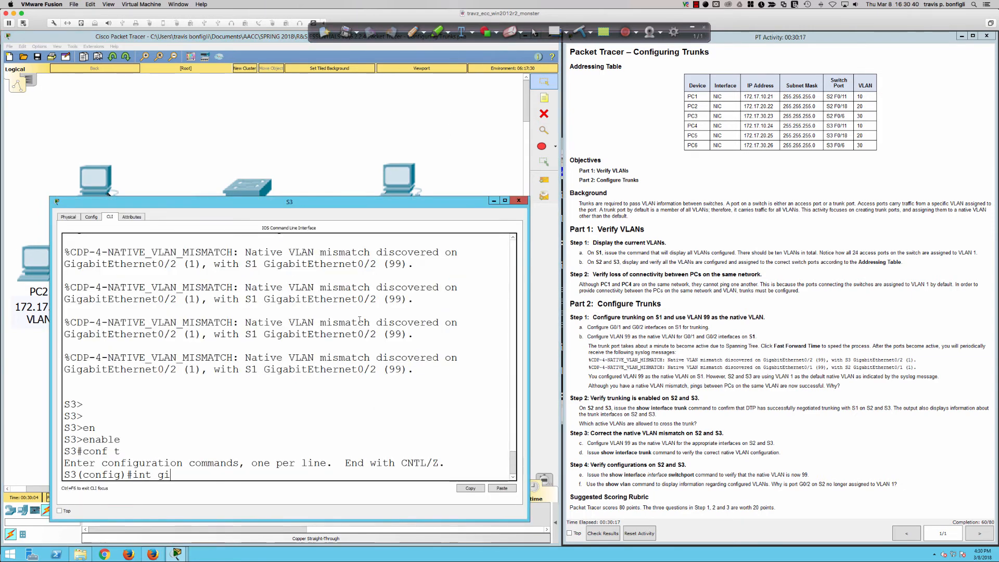
type("t gi0/2")
key("Return")
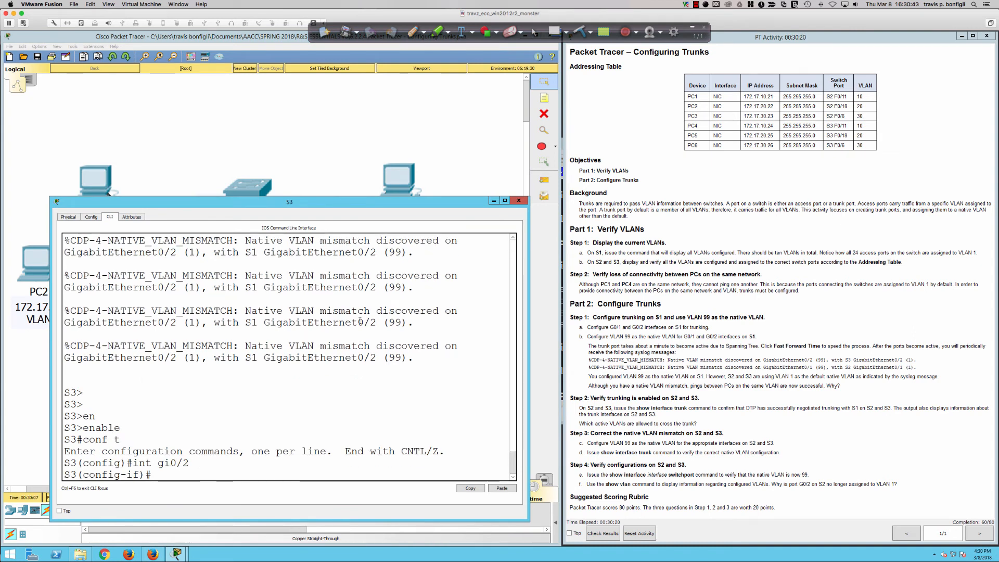
type("swi m t")
key("Return")
Make VLAN 99 the native VLAN on S3's G0/2 with "sw t n vl 99" and turn off trunk negotiation with "swi non".
type("sw t na")
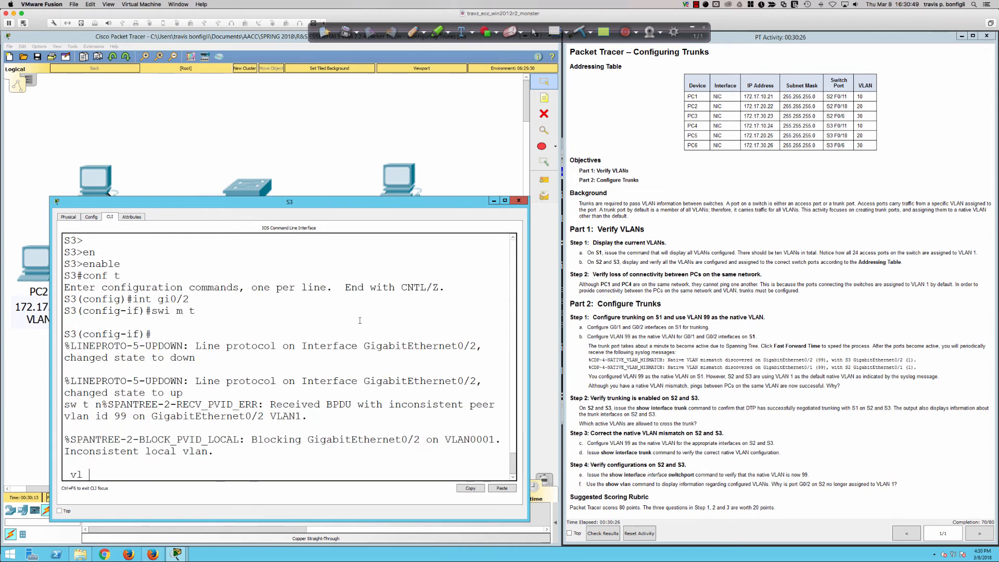
type("99")
key("Return")
key("Return")
key("Return")
key("Return")
key("Return")
key("Return")
key("Return")
key("Return")
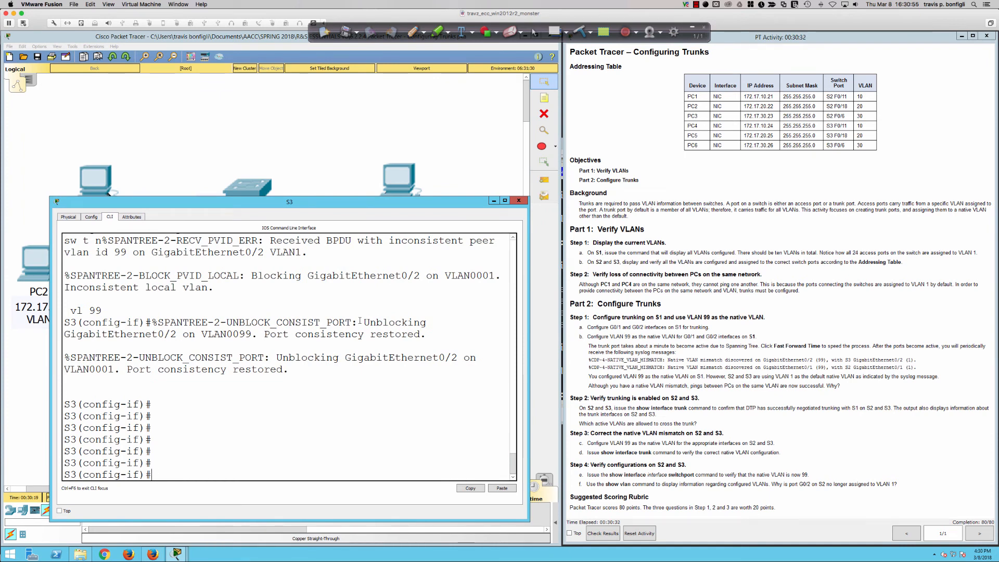
type("non")
key("Return")
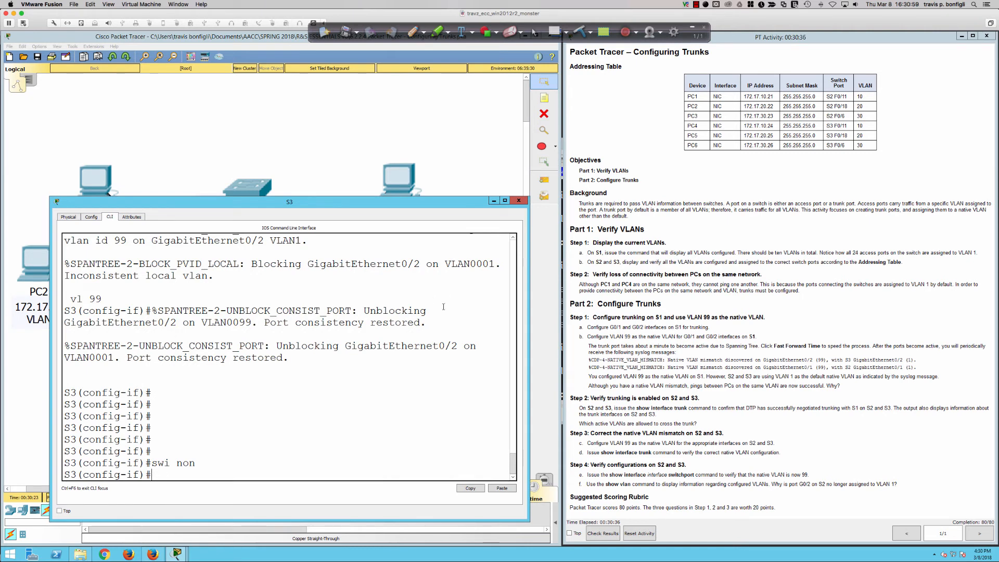
Repeat the ping to 172.17.10.24 from PC1's command prompt to test connectivity with PC4.
left_click(435, 141)
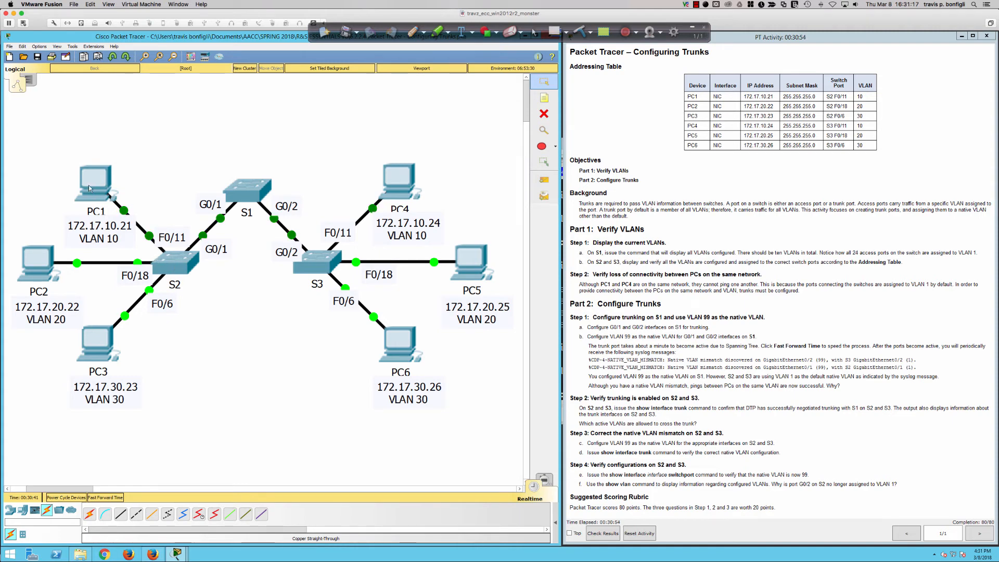
mouse_move(96, 191)
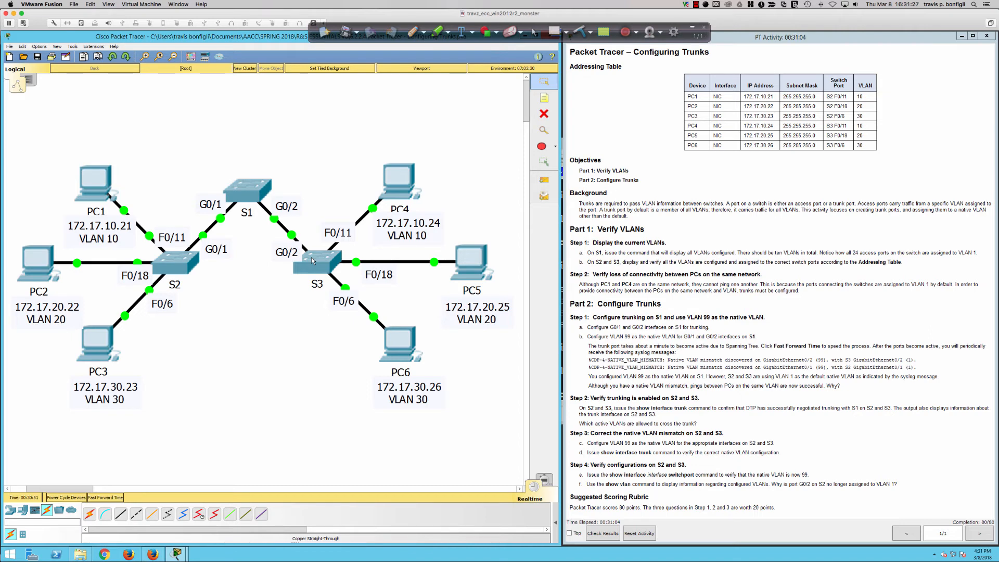
left_click(89, 190)
key("Up")
key("Return")
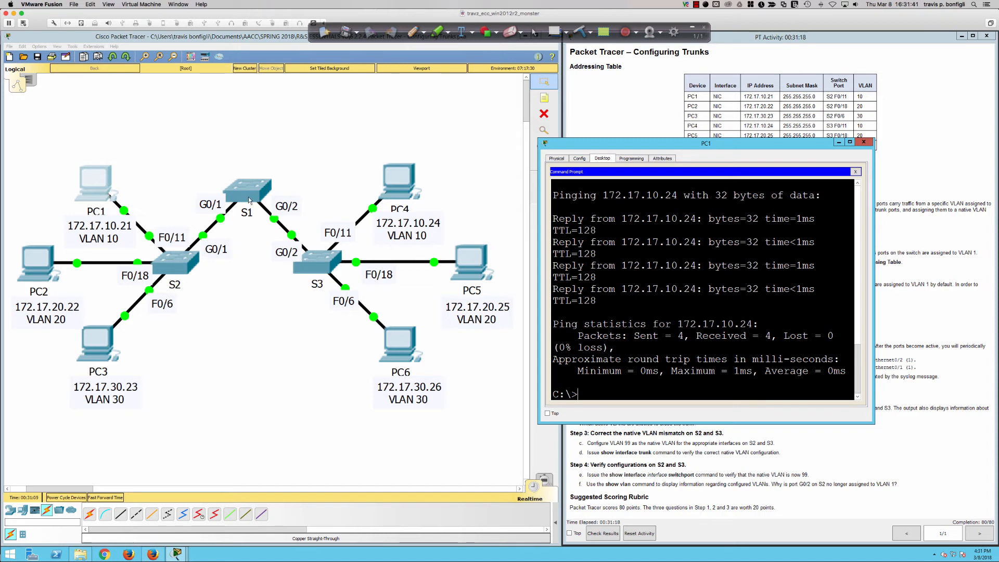
Return to S2's command line and leave configuration mode with "end".
left_click(180, 271)
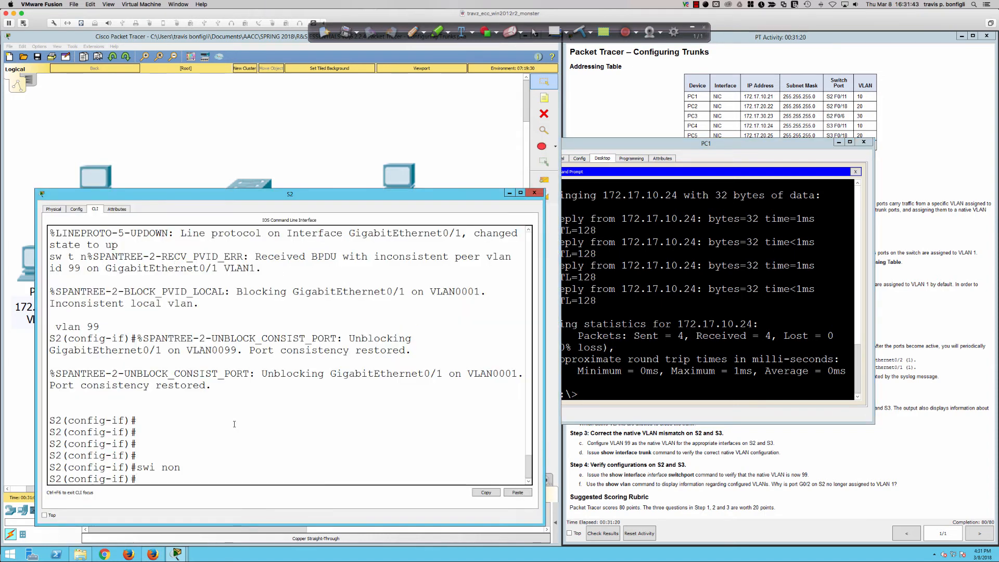
key("Return")
key("Return")
key("Return")
key("Return")
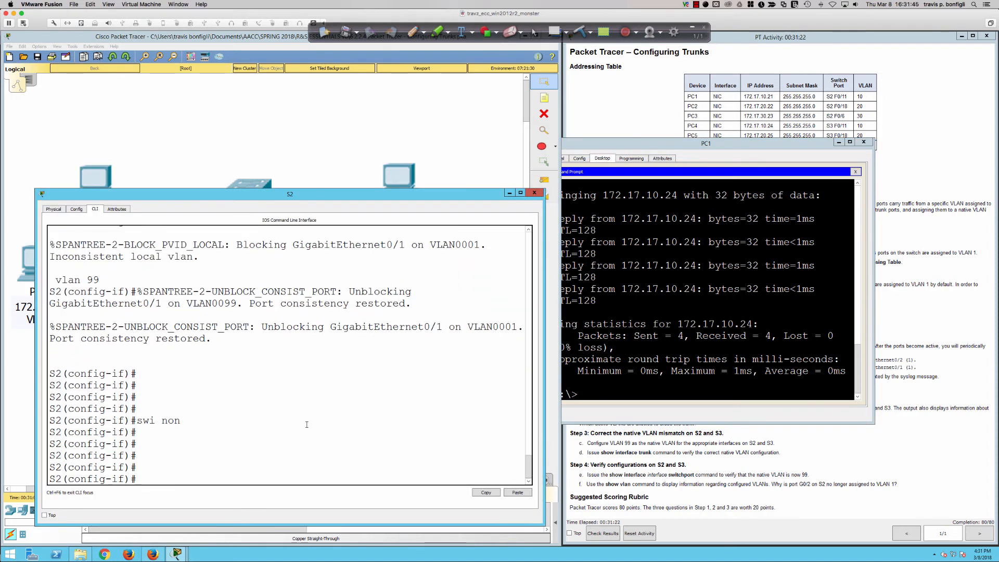
type("end")
key("Return")
key("Return")
key("Return")
key("Return")
Display S2's MAC address table with "sh mac ad" and highlight its VLAN 10 entries.
type("sh ma")
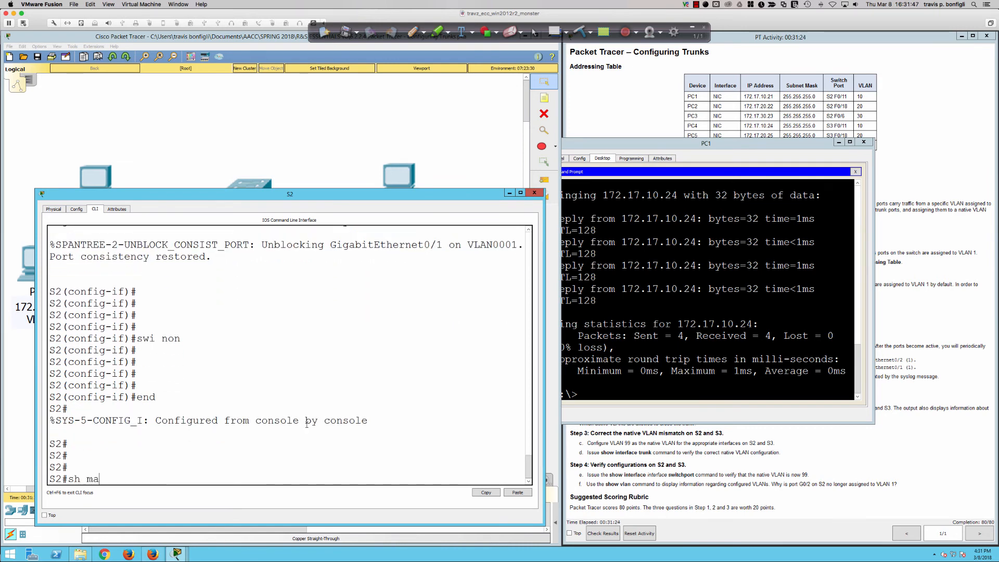
type("c ad")
key("Return")
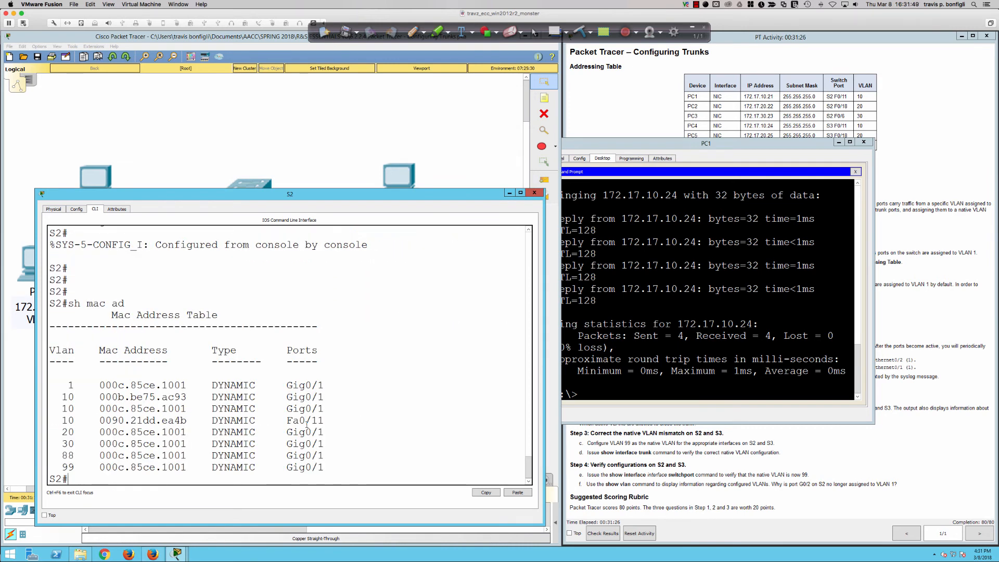
key("Return")
key("Return")
key("Return")
key("Return")
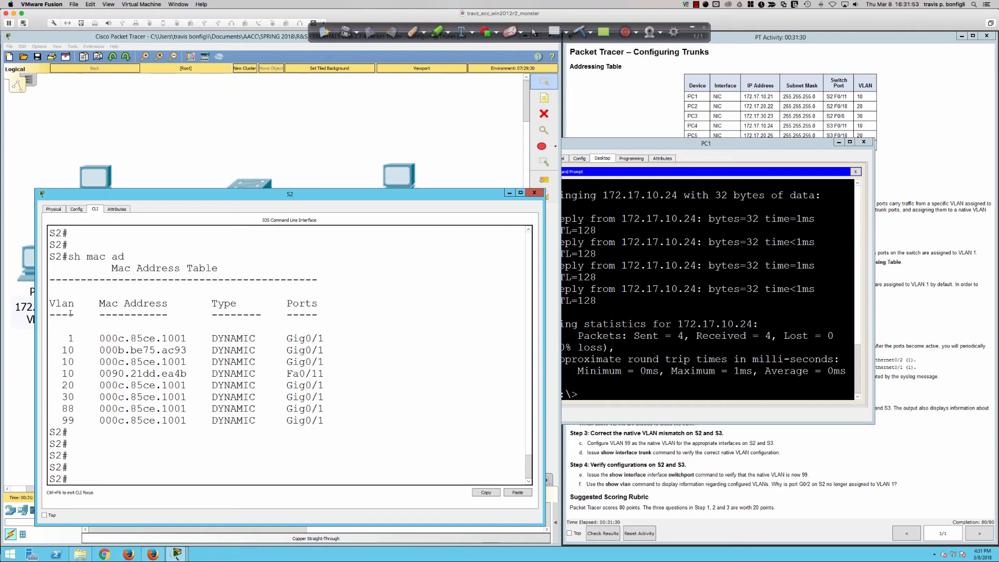
left_click_drag(62, 351, 326, 373)
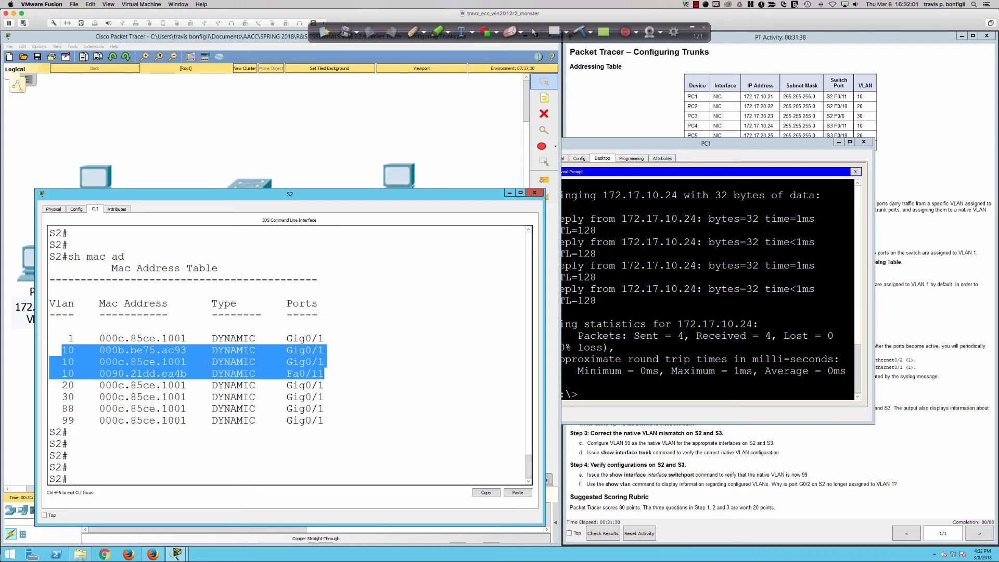
Open PC4's command prompt and run "ipconfig /all" to check its physical address.
left_click(398, 178)
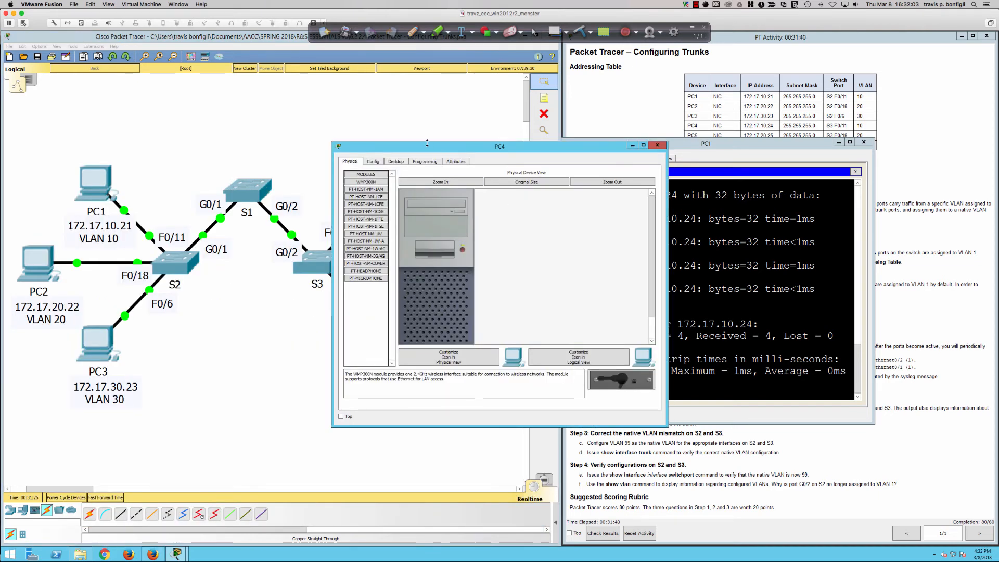
left_click_drag(426, 144, 744, 233)
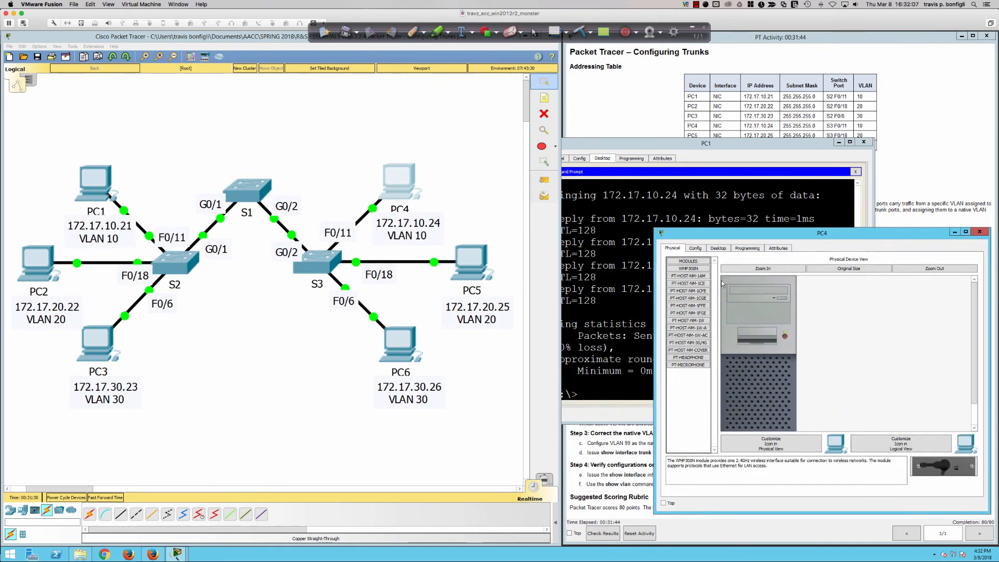
left_click(719, 248)
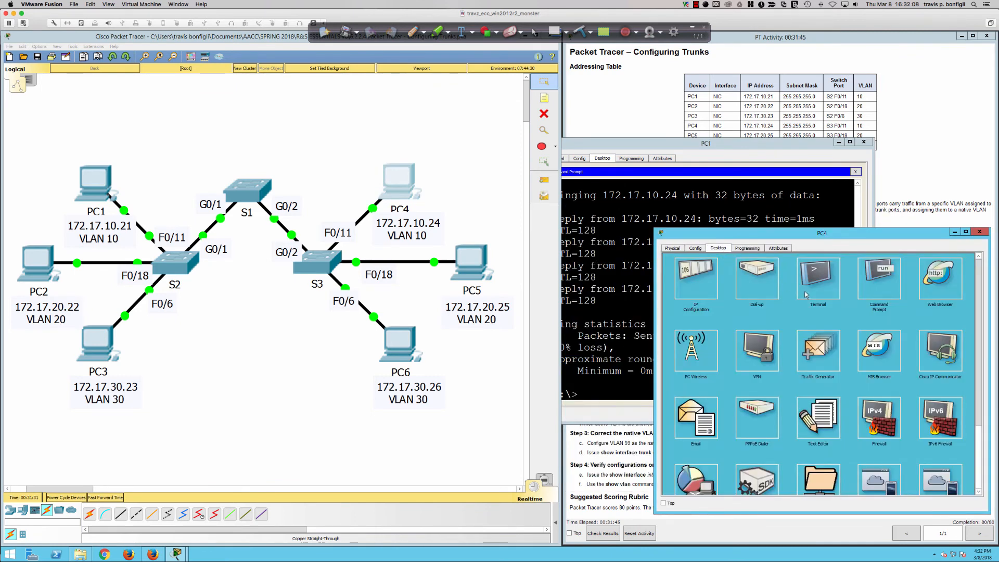
left_click(883, 277)
type("ipcon")
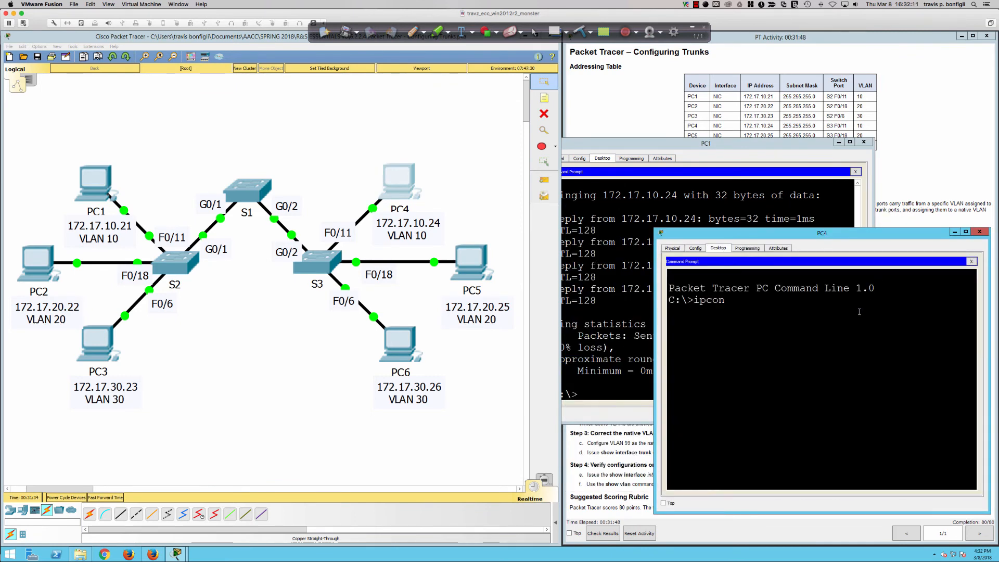
type("fig /all")
key("Return")
scroll(825, 397, "up", 2)
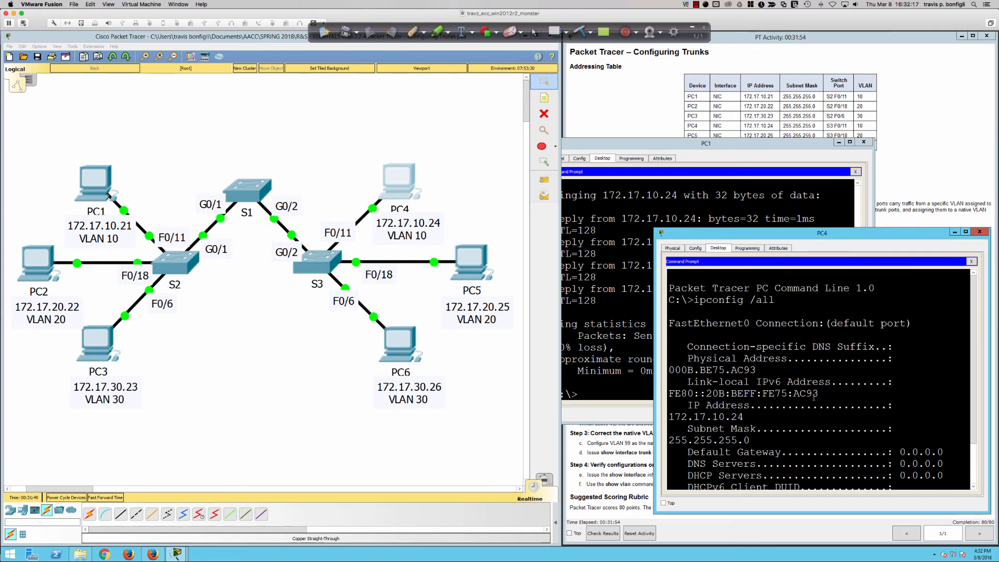
Highlight PC4's physical address in its ipconfig output and link it with red pen marks to the matching VLAN 10 entry in S2's MAC table.
left_click_drag(756, 370, 668, 369)
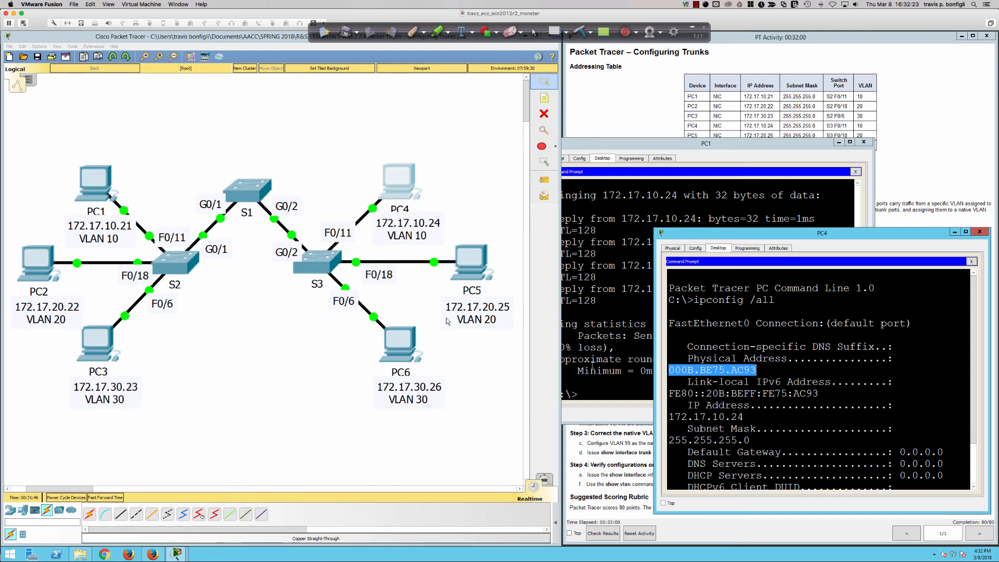
left_click(178, 263)
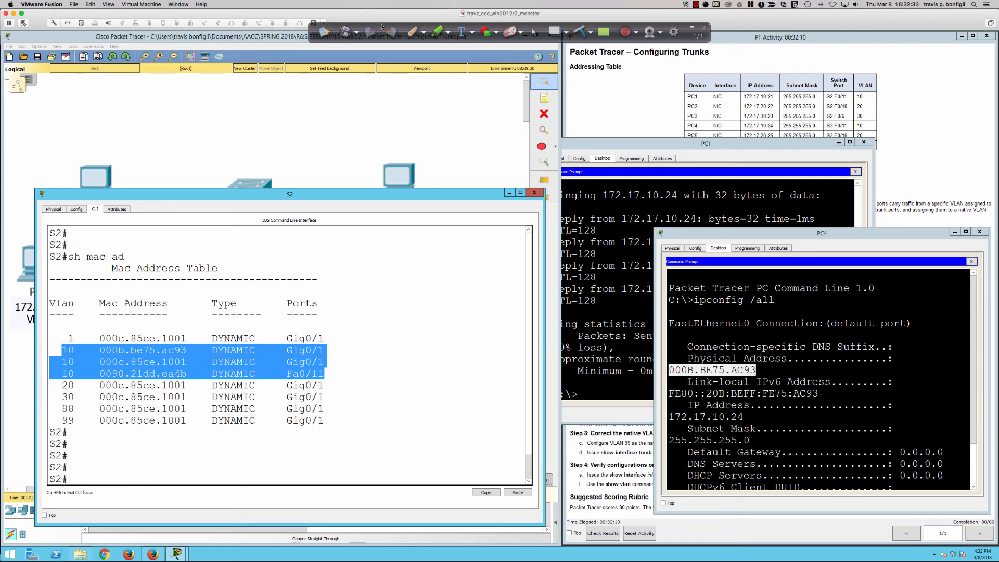
left_click(413, 32)
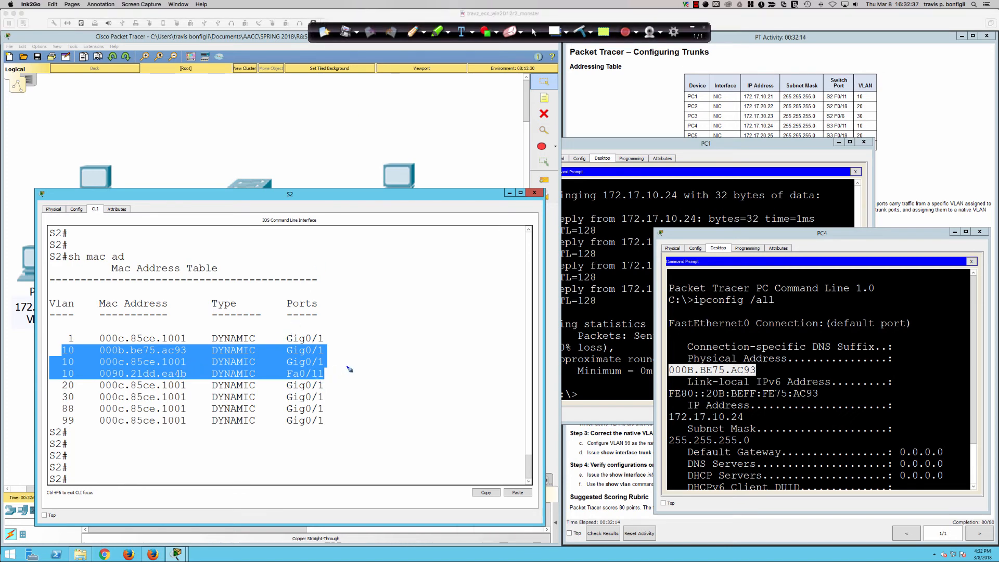
mouse_move(344, 367)
left_mouse_down()
mouse_move(324, 375)
mouse_move(349, 368)
left_mouse_up()
mouse_move(361, 362)
left_mouse_down()
mouse_move(367, 369)
mouse_move(327, 364)
left_mouse_up()
mouse_move(342, 328)
left_mouse_down()
mouse_move(348, 317)
mouse_move(327, 348)
mouse_move(336, 347)
left_mouse_up()
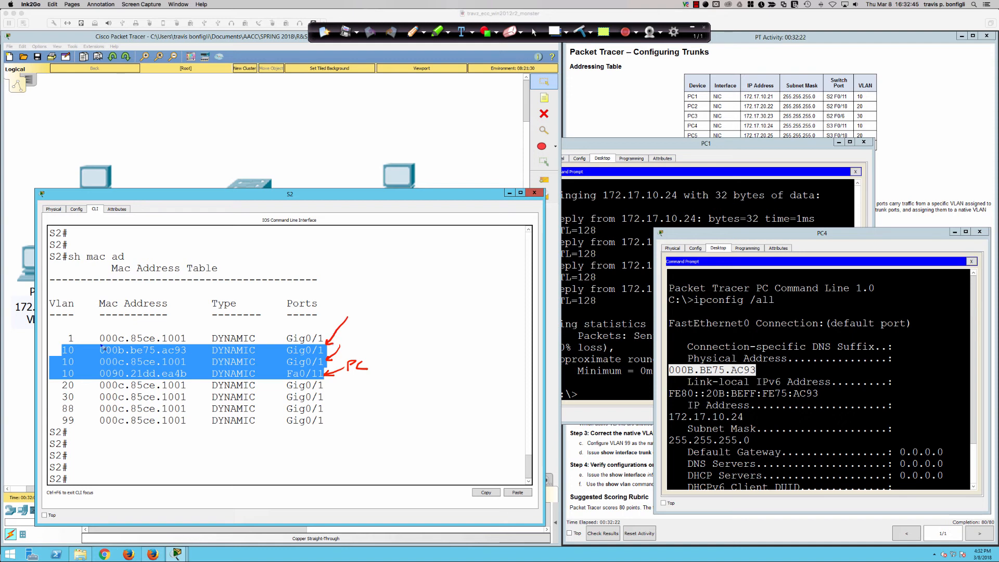
mouse_move(104, 343)
left_mouse_down()
mouse_move(67, 342)
mouse_move(83, 357)
mouse_move(188, 354)
mouse_move(96, 340)
left_mouse_up()
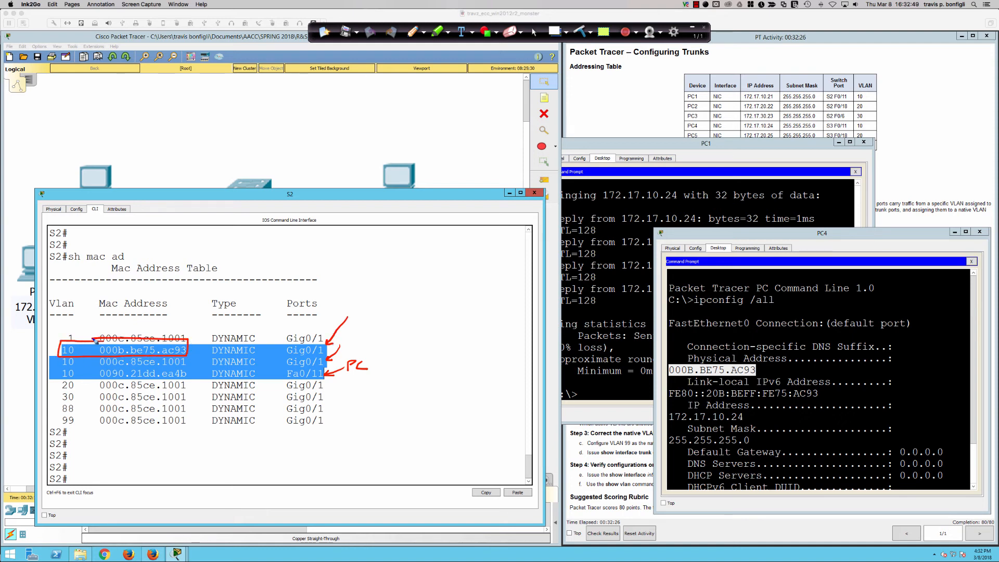
mouse_move(187, 345)
left_mouse_down()
mouse_move(213, 320)
mouse_move(560, 329)
mouse_move(670, 369)
mouse_move(659, 376)
mouse_move(669, 369)
left_mouse_up()
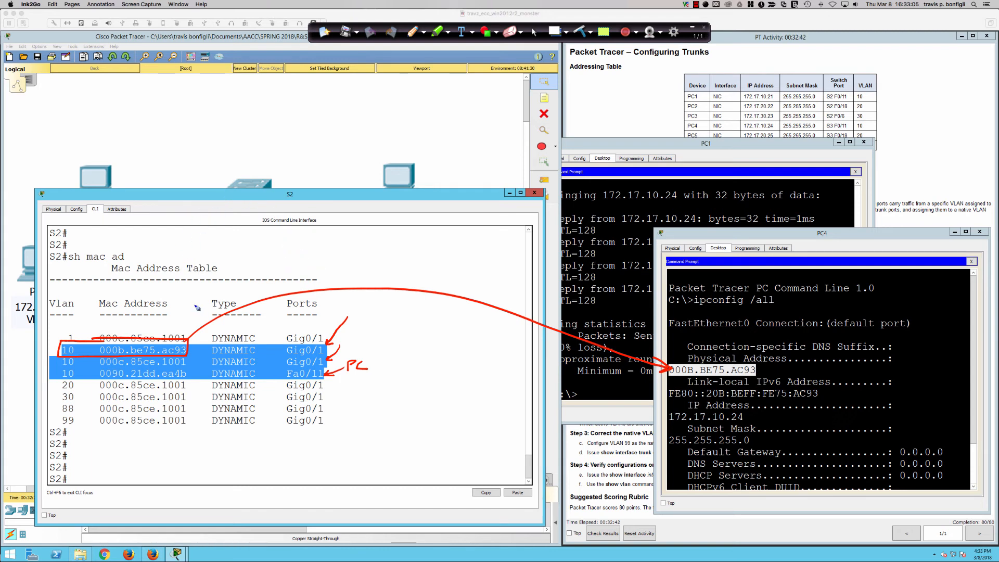
Annotate PC1 in red pen with "172.17.10.24" and "ARP", and mark the learned port of PC4's entry in S2's MAC table.
mouse_move(93, 134)
left_mouse_down()
mouse_move(88, 152)
mouse_move(100, 148)
left_mouse_up()
mouse_move(87, 119)
left_mouse_down()
mouse_move(103, 131)
mouse_move(93, 133)
mouse_move(106, 127)
left_mouse_up()
mouse_move(112, 107)
left_mouse_down()
mouse_move(109, 124)
mouse_move(139, 119)
left_mouse_up()
left_click_drag(145, 116, 155, 120)
mouse_move(161, 103)
left_mouse_down()
mouse_move(171, 101)
mouse_move(165, 118)
mouse_move(181, 116)
left_mouse_up()
mouse_move(191, 102)
left_mouse_down()
mouse_move(188, 115)
mouse_move(200, 104)
left_mouse_up()
left_click_drag(211, 111, 235, 103)
left_click_drag(235, 89, 234, 116)
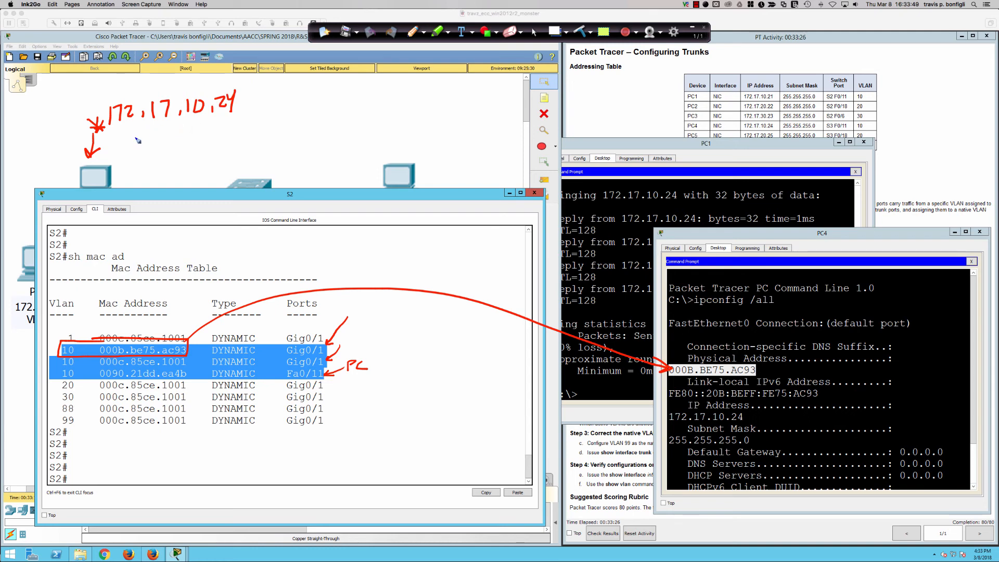
left_click_drag(139, 146, 158, 140)
left_click_drag(160, 125, 175, 138)
left_click_drag(176, 123, 182, 132)
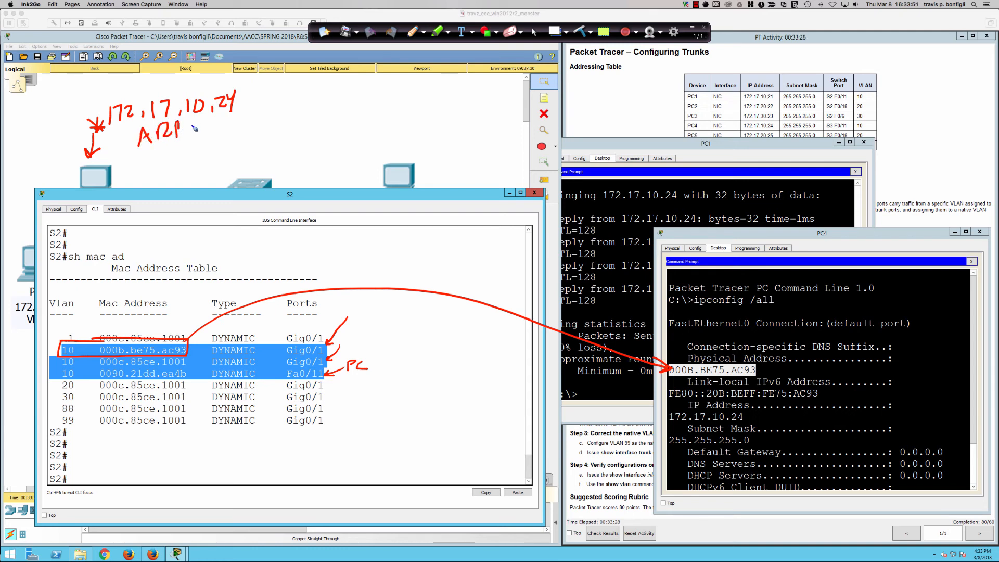
mouse_move(258, 82)
left_mouse_down()
mouse_move(237, 100)
mouse_move(249, 100)
left_mouse_up()
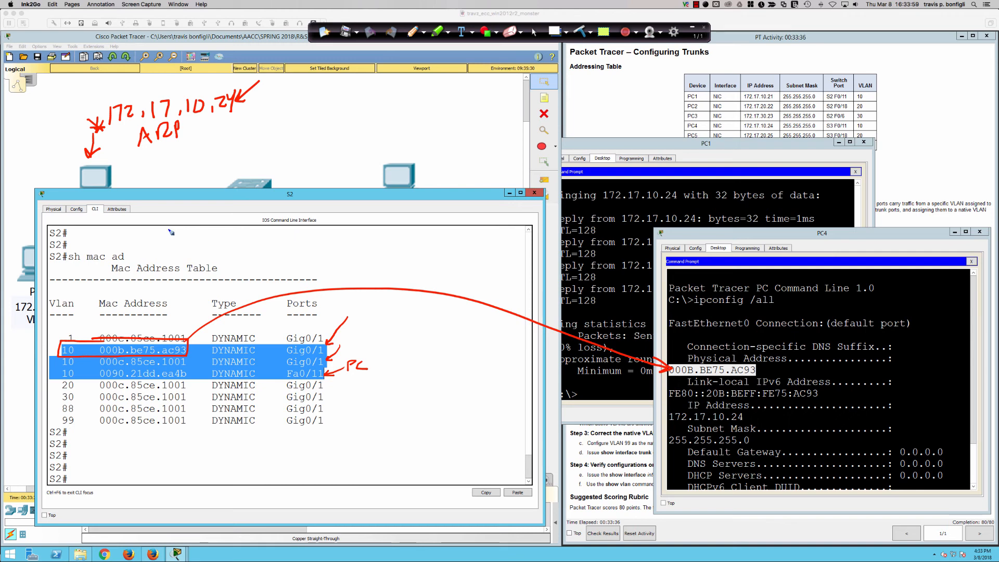
left_click_drag(130, 163, 260, 124)
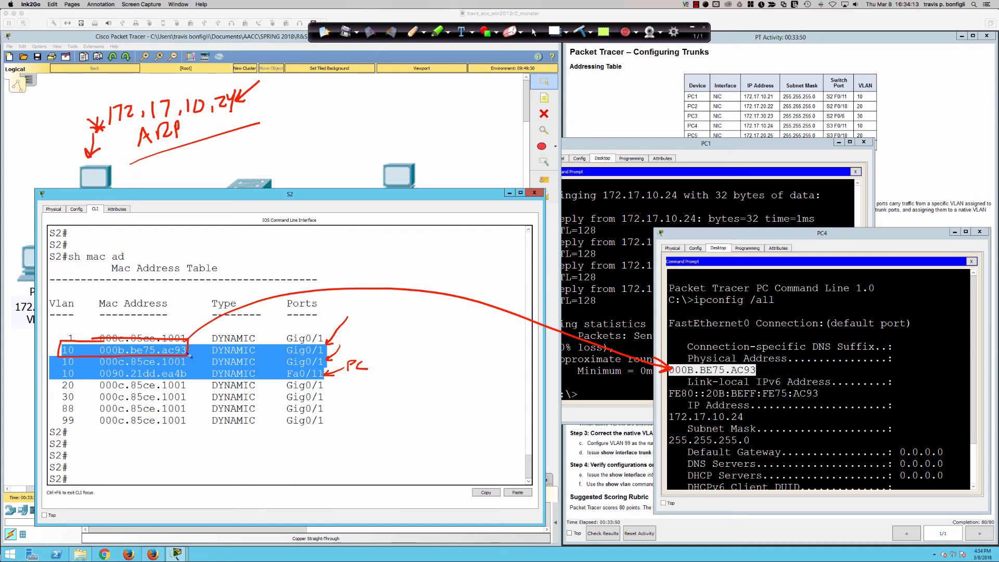
mouse_move(286, 344)
left_mouse_down()
mouse_move(287, 357)
mouse_move(321, 357)
mouse_move(327, 346)
mouse_move(301, 340)
left_mouse_up()
Clear all pen annotations, return to the normal cursor and bring the network topology back to the front.
left_click(510, 32)
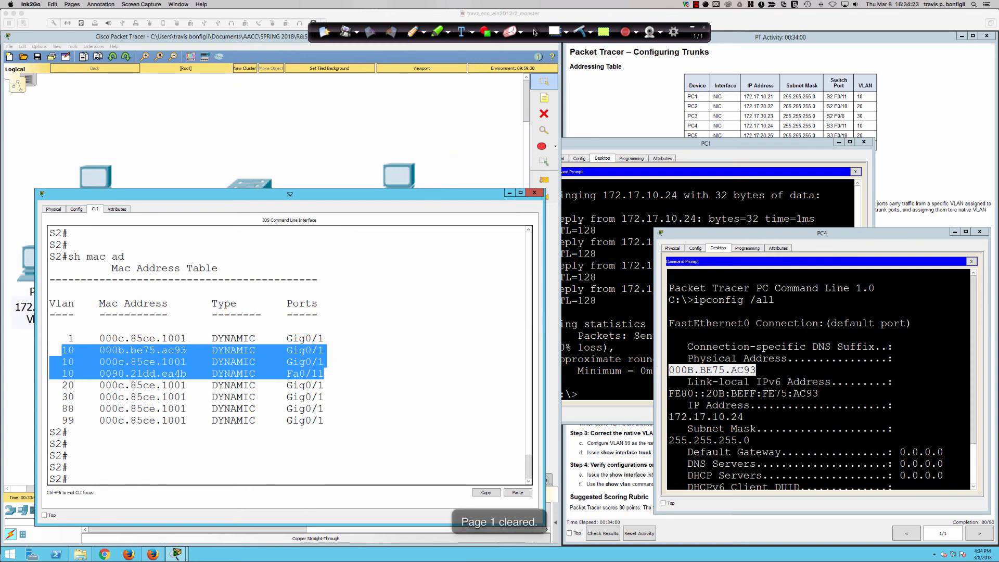
left_click(534, 32)
left_click(435, 118)
left_click(451, 102)
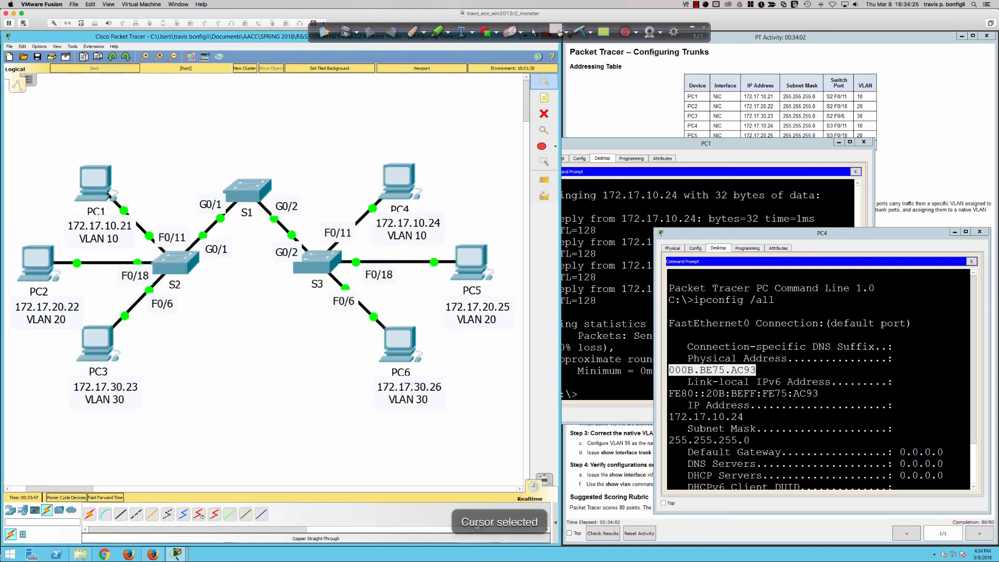
Trace the path from PC1 through S2, S1 and S3 to PC4 in red pen and circle S2's F0/11 label.
left_click(437, 32)
mouse_move(97, 183)
left_mouse_down()
mouse_move(170, 257)
mouse_move(251, 191)
mouse_move(281, 203)
mouse_move(325, 254)
mouse_move(364, 221)
left_mouse_up()
mouse_move(365, 221)
left_mouse_down()
mouse_move(362, 234)
mouse_move(354, 227)
left_mouse_up()
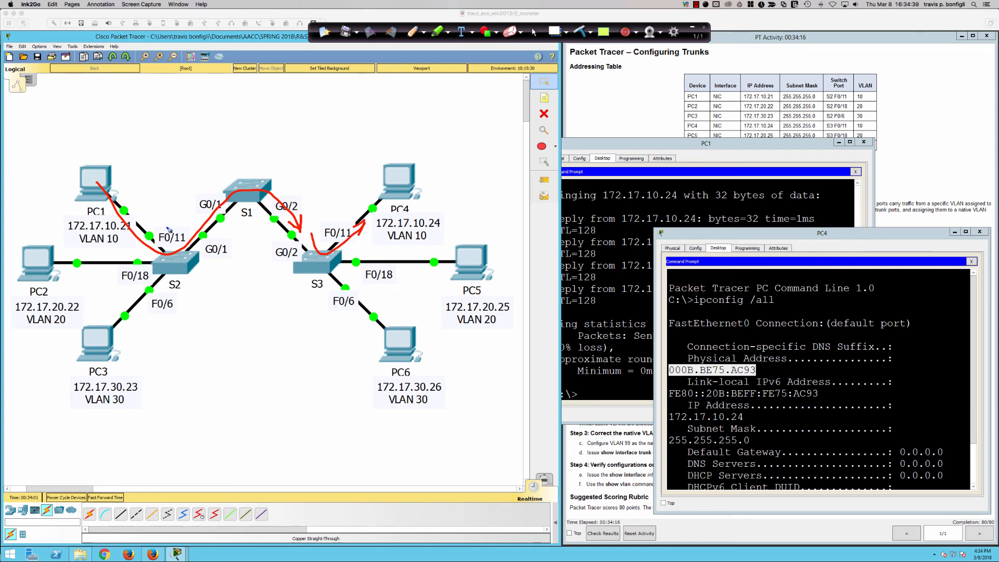
mouse_move(172, 227)
left_mouse_down()
mouse_move(189, 240)
mouse_move(173, 227)
left_mouse_up()
left_click(533, 32)
Open S1's command line, enter privileged mode with "en" and display its MAC address table with "sh mac add".
left_click(238, 200)
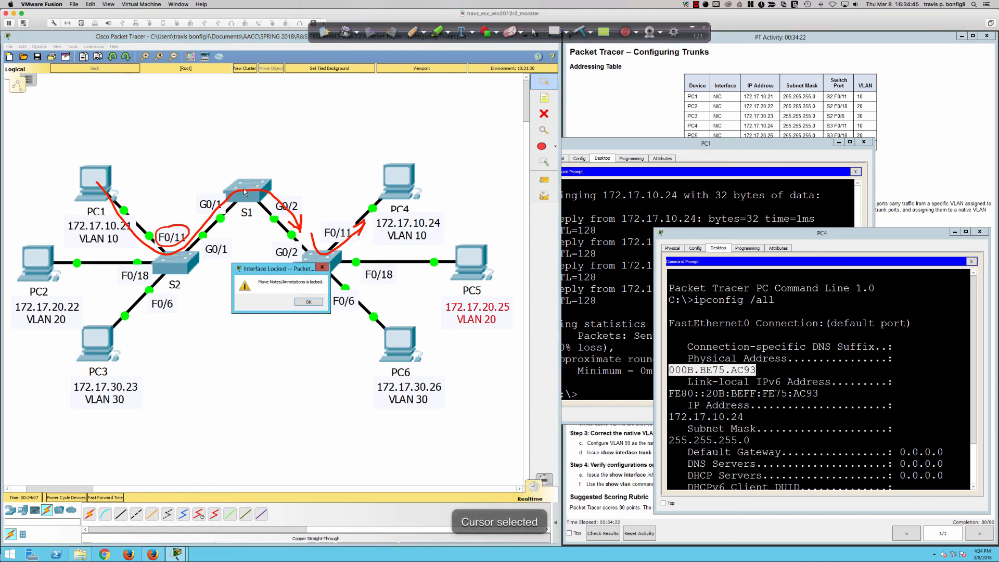
left_click(309, 300)
left_click(255, 196)
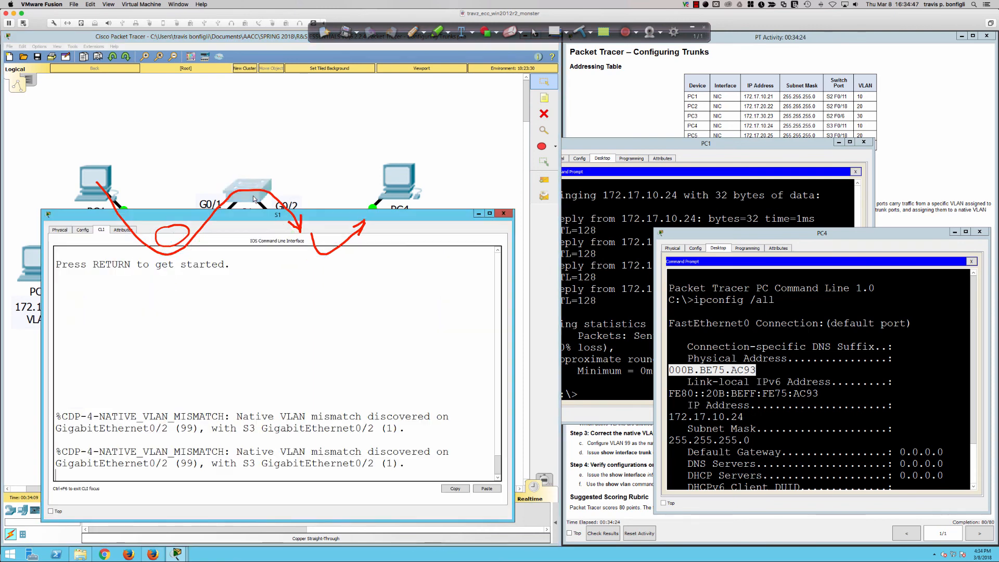
key("Return")
key("Return")
key("Return")
key("Return")
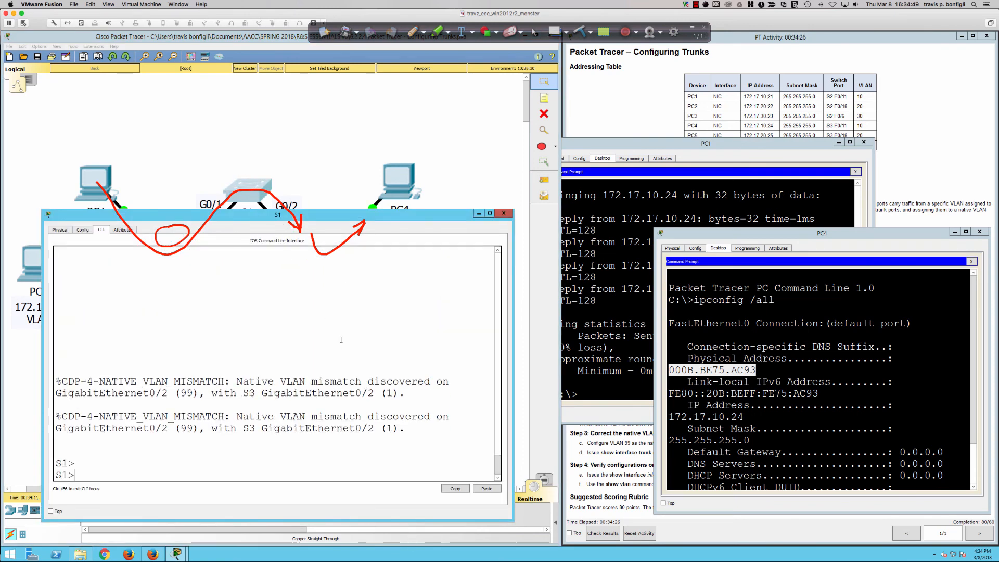
type("en")
key("Return")
type("sh mac add")
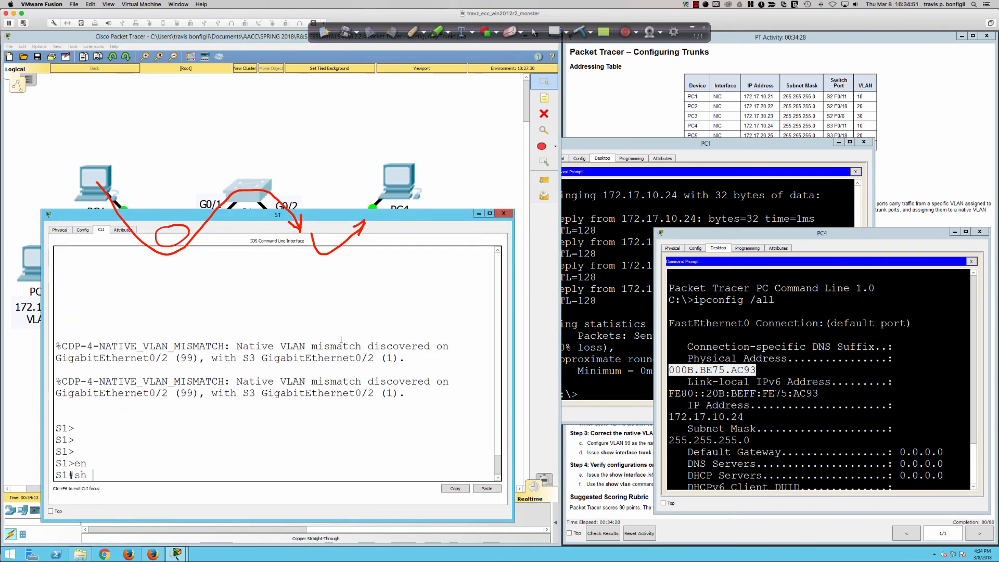
key("Return")
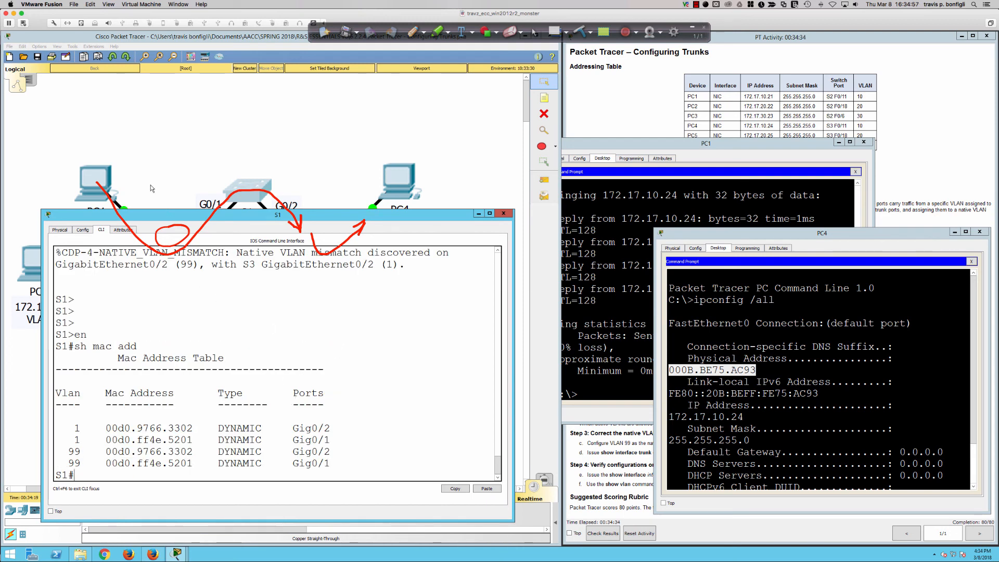
Repeat the ping to 172.17.10.24 from PC1's command prompt to generate traffic through S1.
left_click(632, 263)
key("Up")
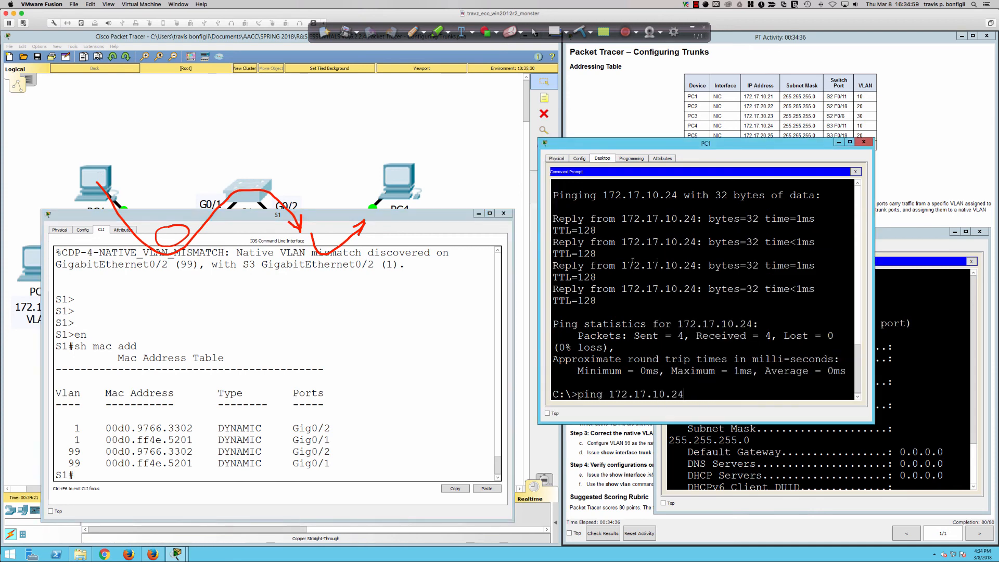
key("Return")
Display S1's MAC address table again with "sh mac add" and highlight the VLAN 10 entry for PC4.
left_click(408, 365)
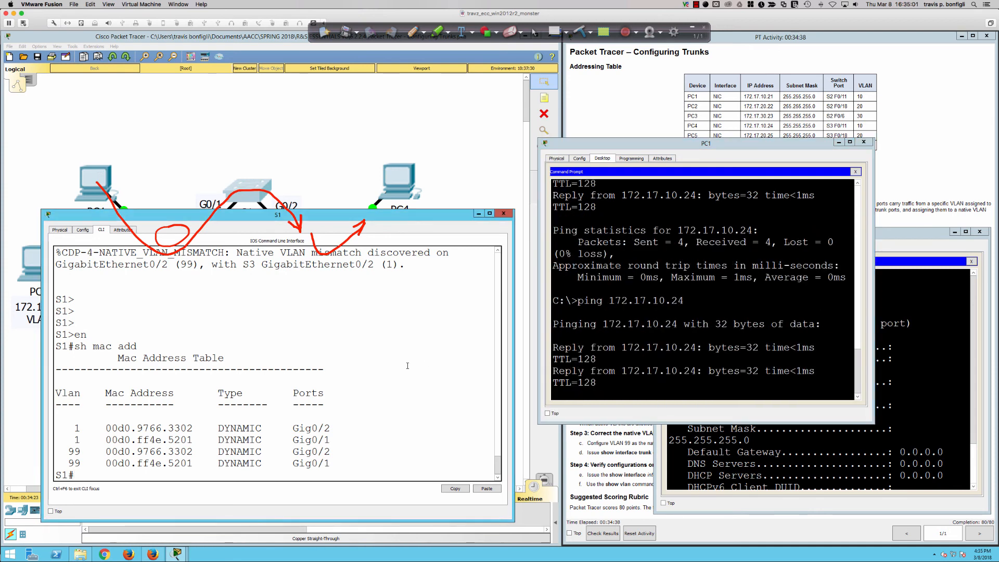
key("Up")
key("Return")
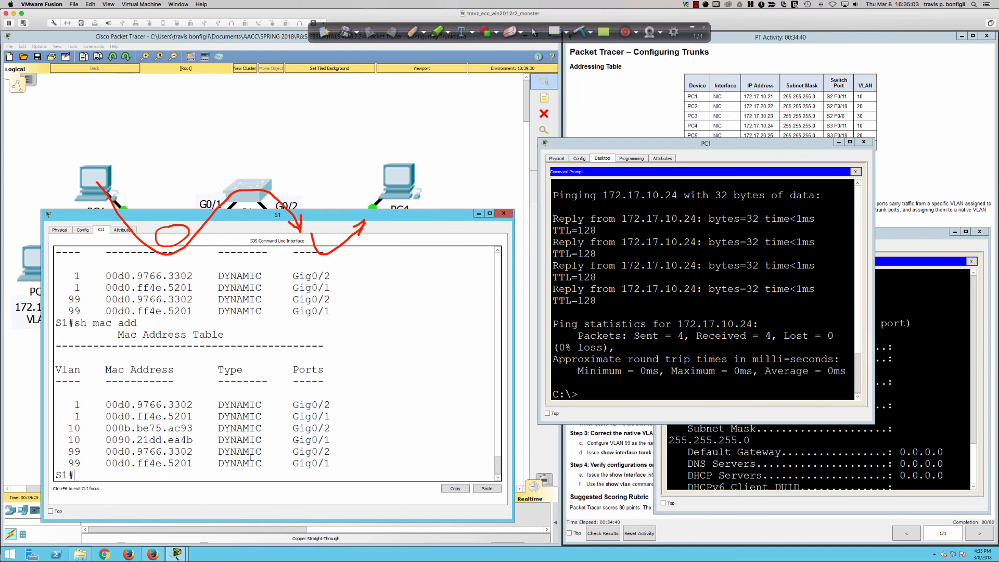
left_click_drag(73, 427, 332, 427)
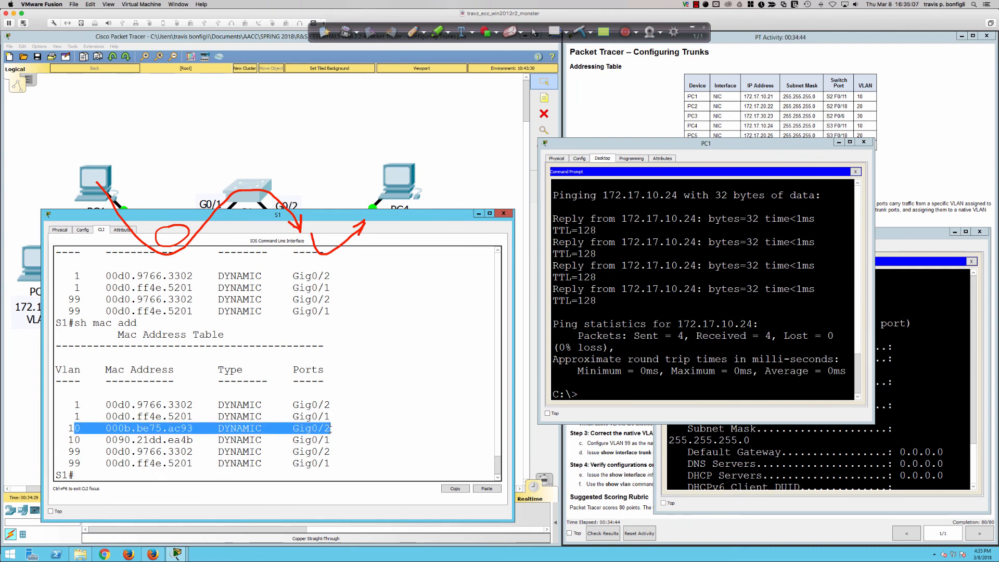
Display S3's MAC address table with "do sh mac add" and compare PC4's Fa0/11 entry with the physical address in PC4's window.
left_click(331, 180)
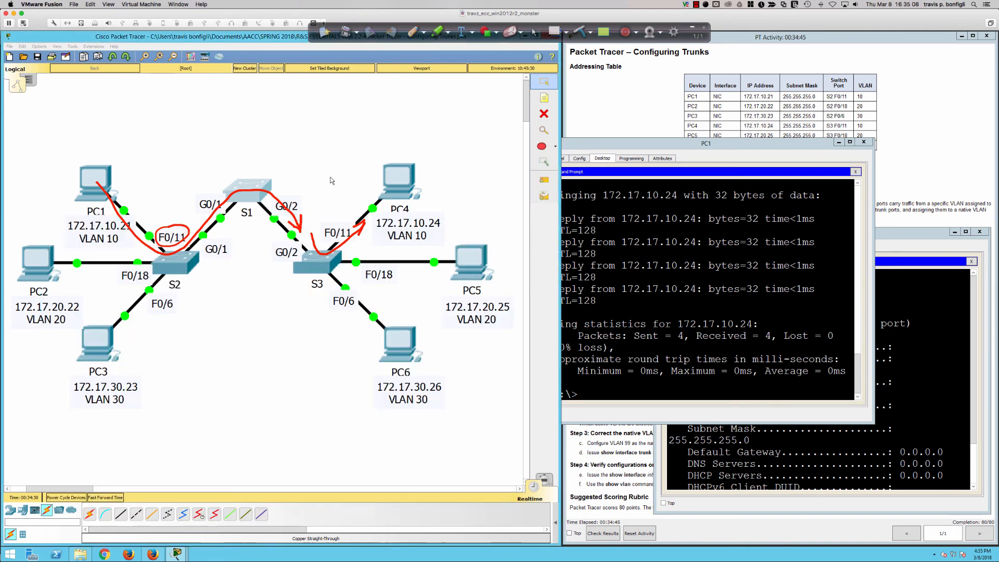
left_click(315, 271)
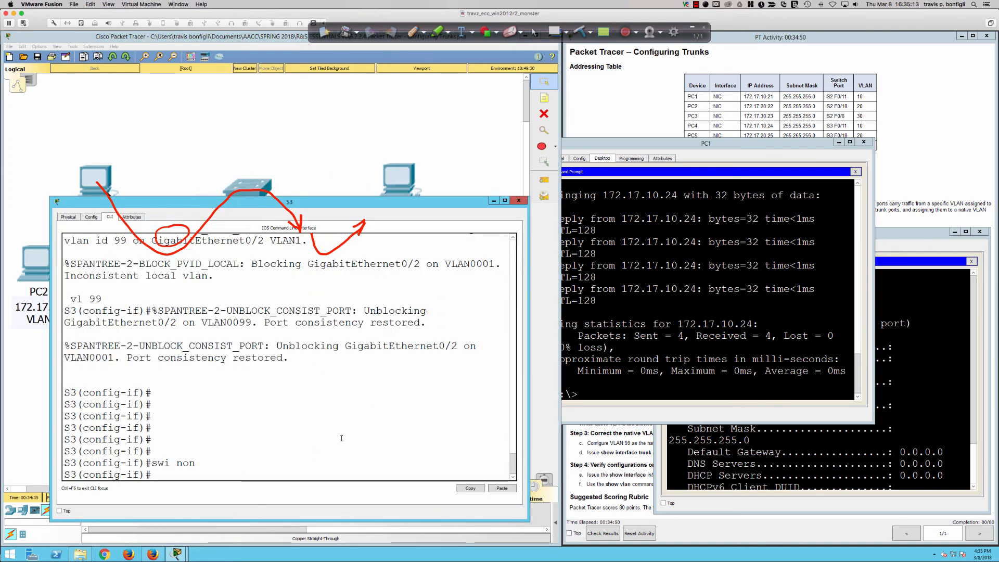
type("do sh mac")
key("Return")
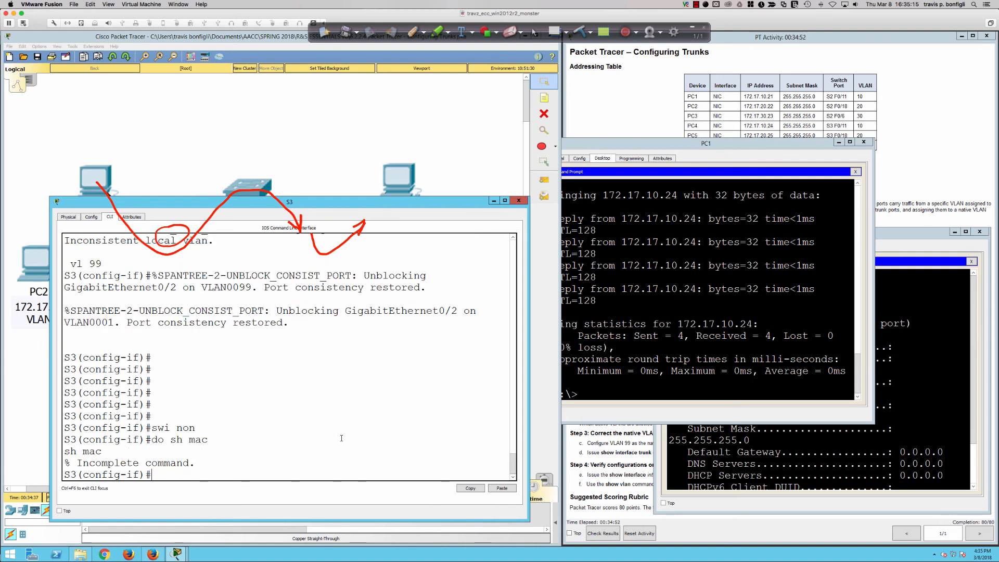
type("do sh mac add")
key("Return")
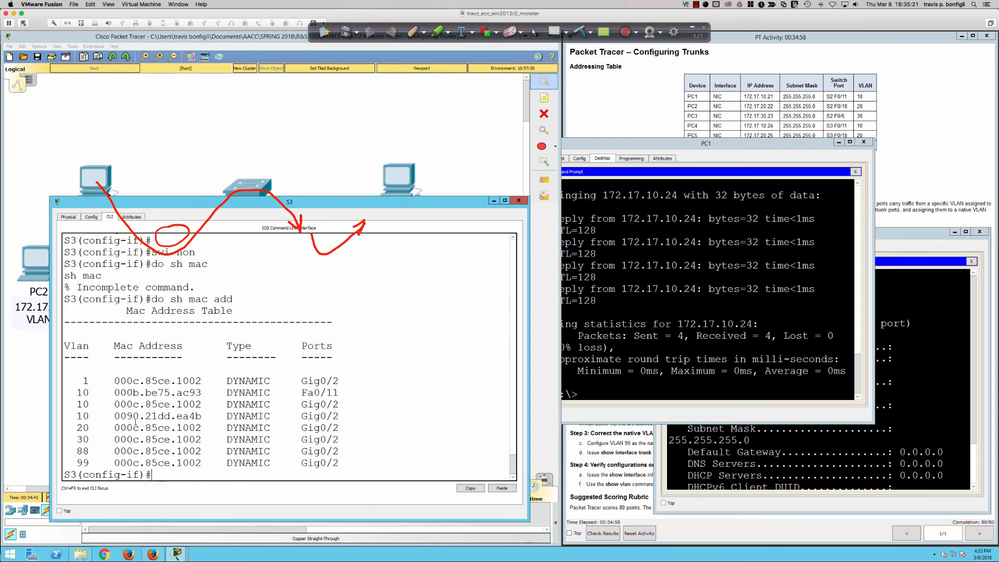
left_click_drag(181, 393, 358, 396)
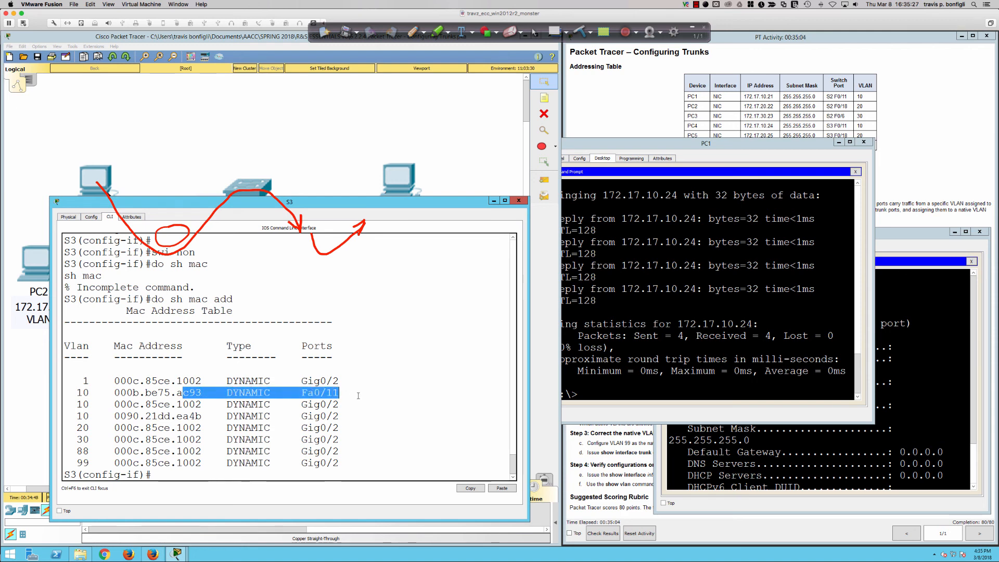
left_click(390, 191)
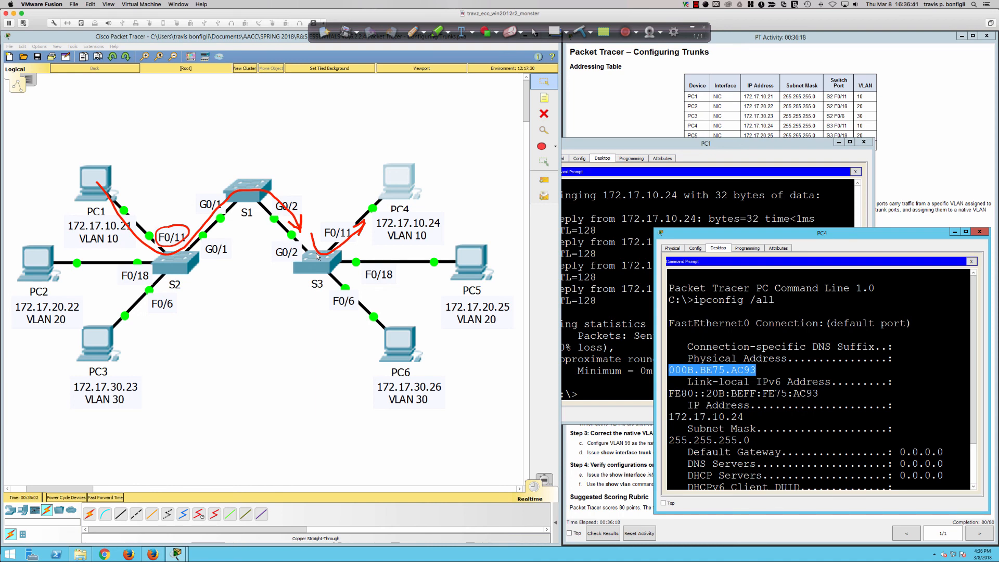
Switch to the title slide of the course presentation and clear the red pen annotations.
key("super+Tab")
key("super+Tab")
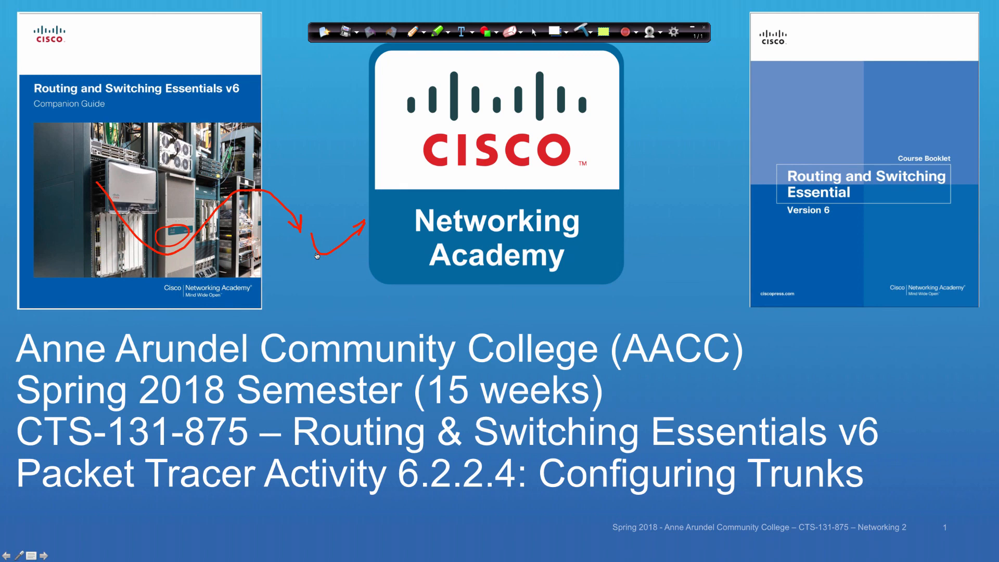
key("e")
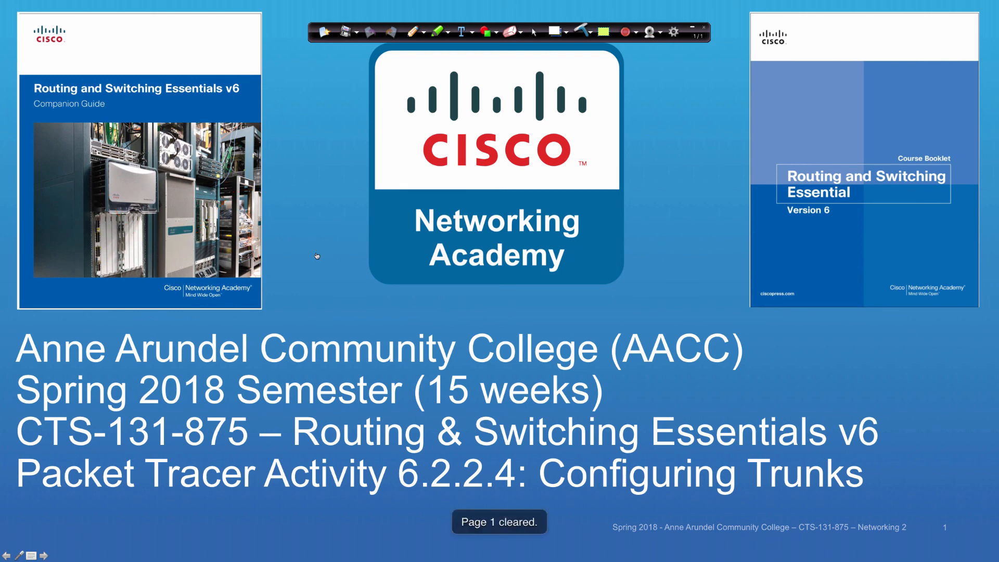